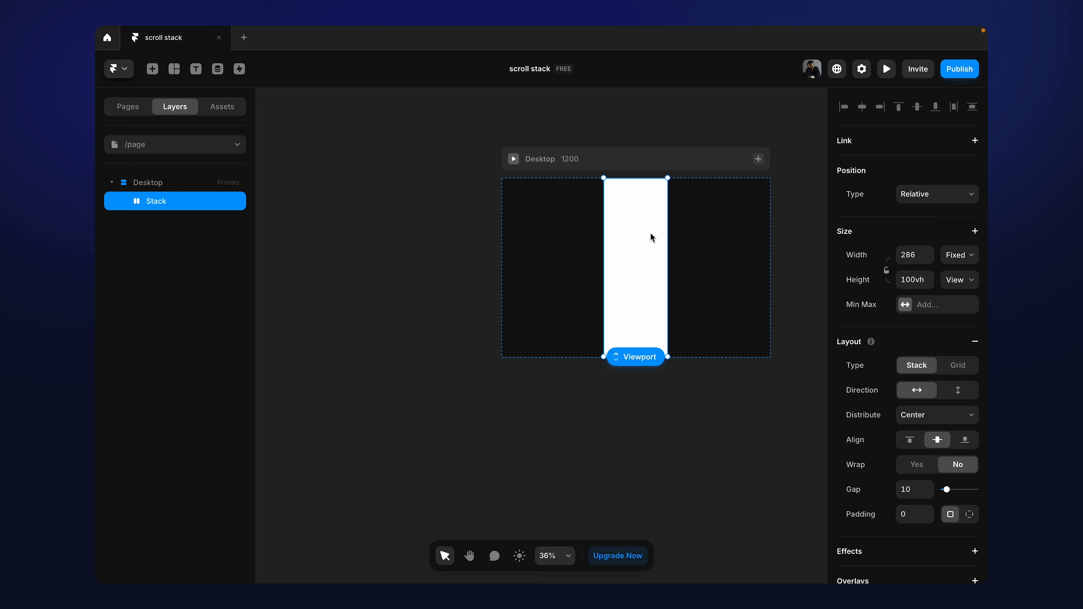
Step: Set the stack's width to Fill and switch its white fill to an image fill
left_click(965, 260)
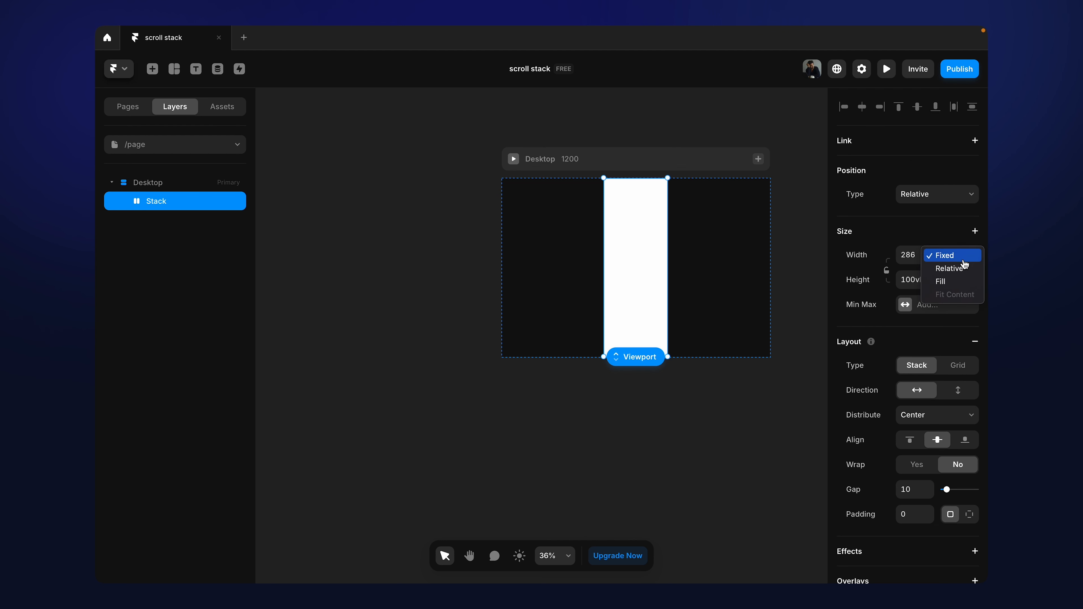
left_click(952, 282)
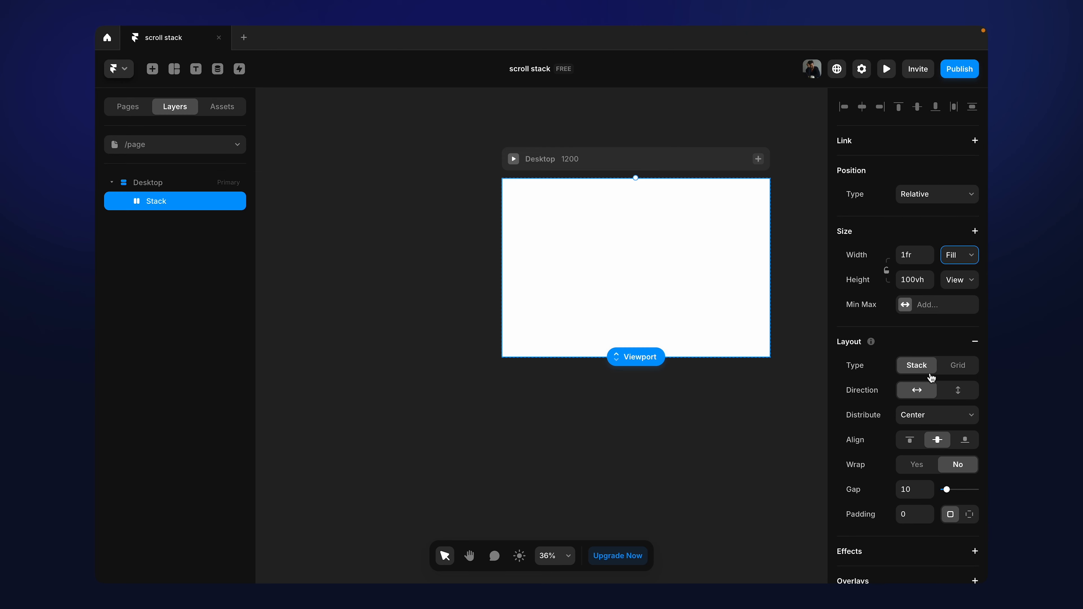
scroll(932, 378, "down", 5)
left_click(906, 465)
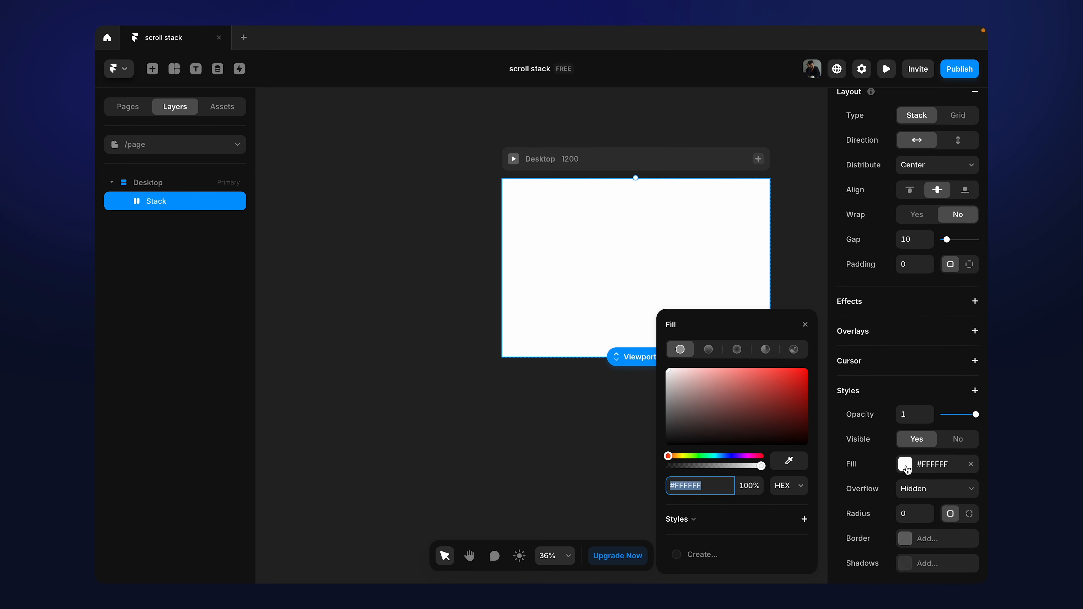
left_click(793, 354)
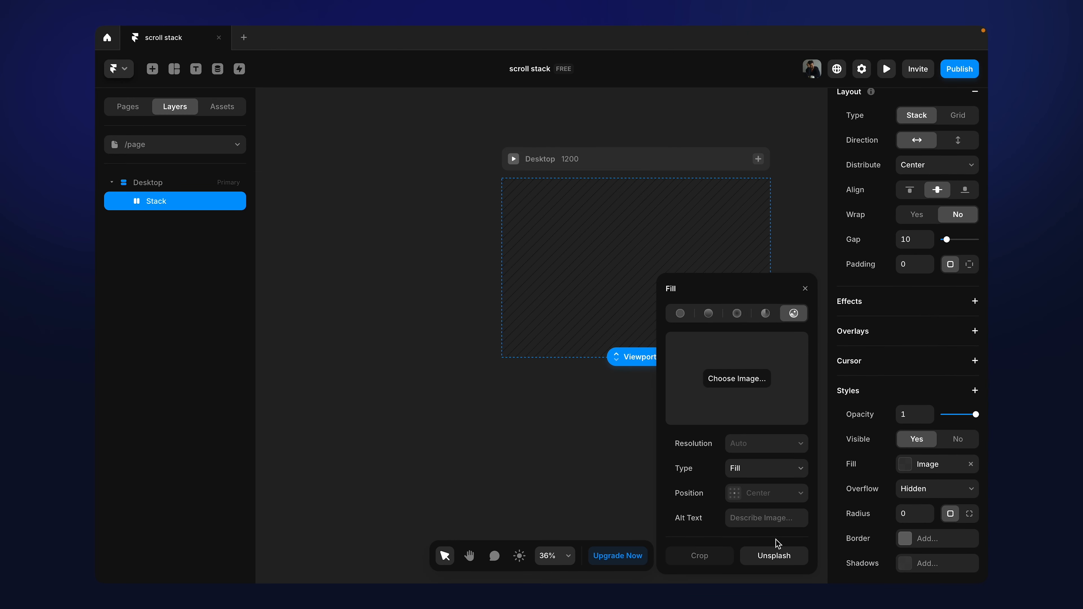
Step: Search Unsplash for "3d" and fill the stack with the photo of the orange sculpture above stacked bowls
left_click(773, 555)
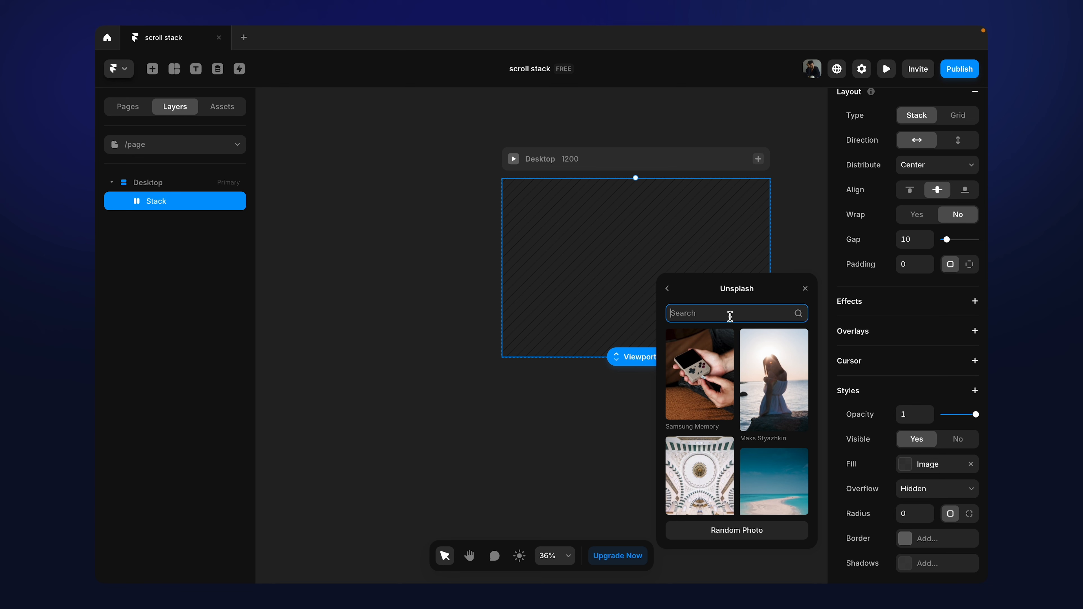
type("3d")
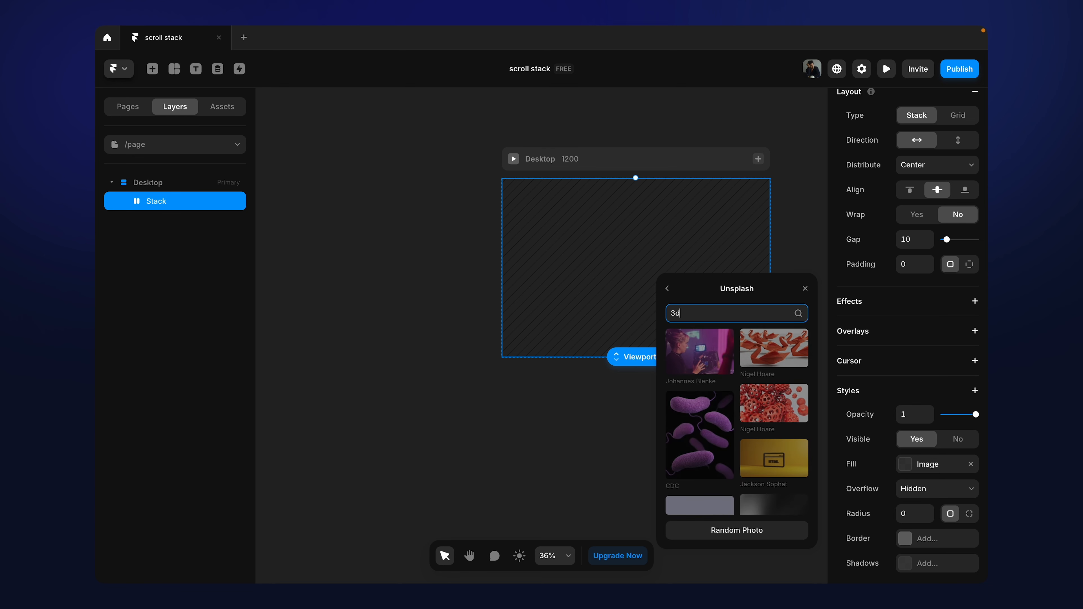
scroll(767, 414, "down", 10)
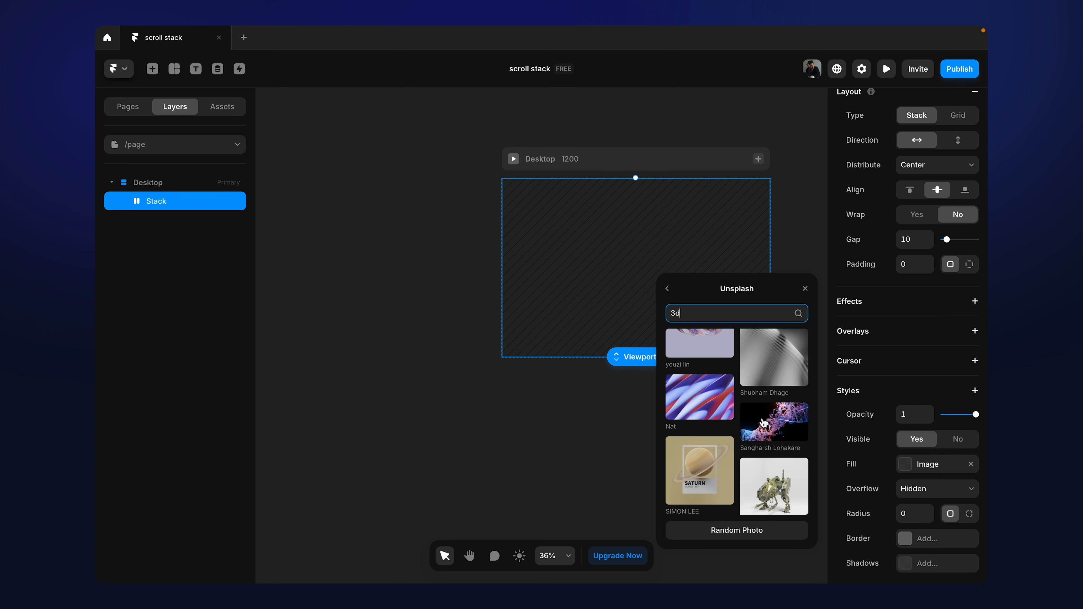
scroll(764, 422, "down", 4)
scroll(763, 423, "up", 4)
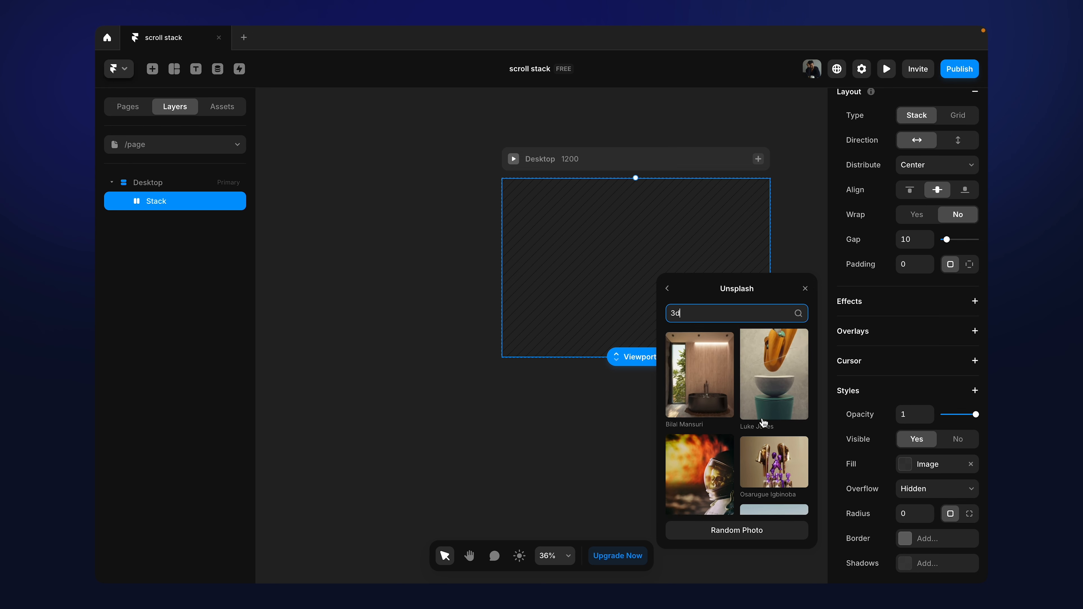
left_click(773, 425)
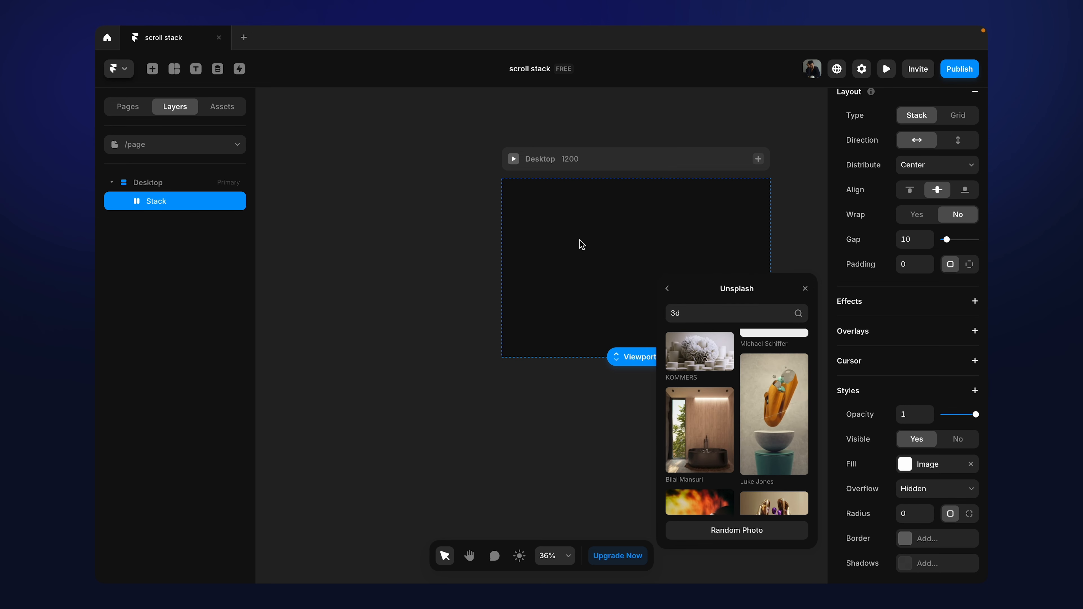
Step: Replace the stack's image with the Unsplash photo of the white block triangle on a teal background
scroll(736, 434, "down", 10)
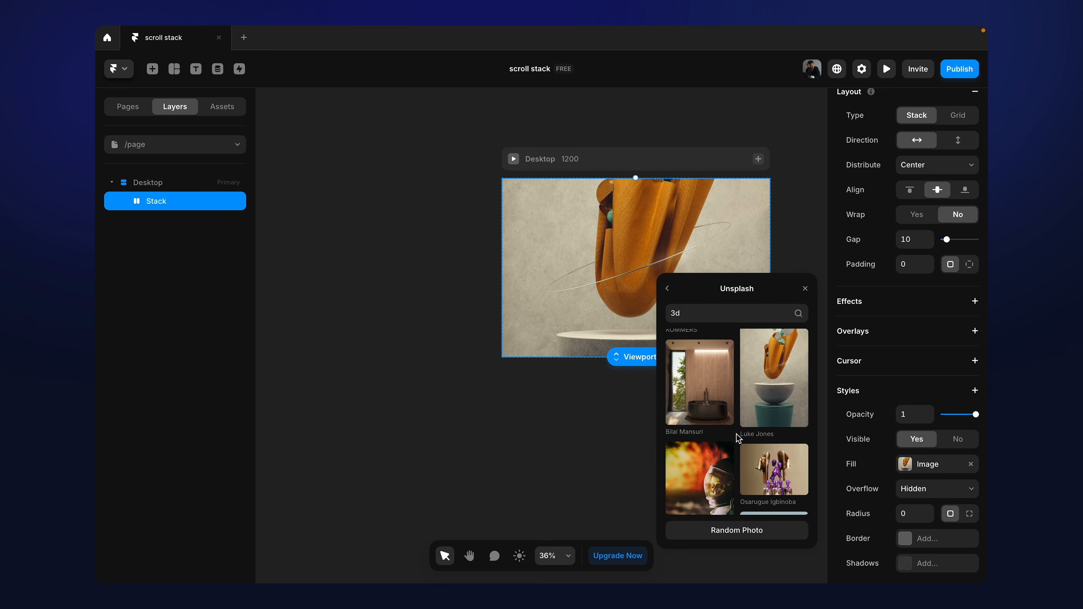
scroll(736, 433, "down", 1)
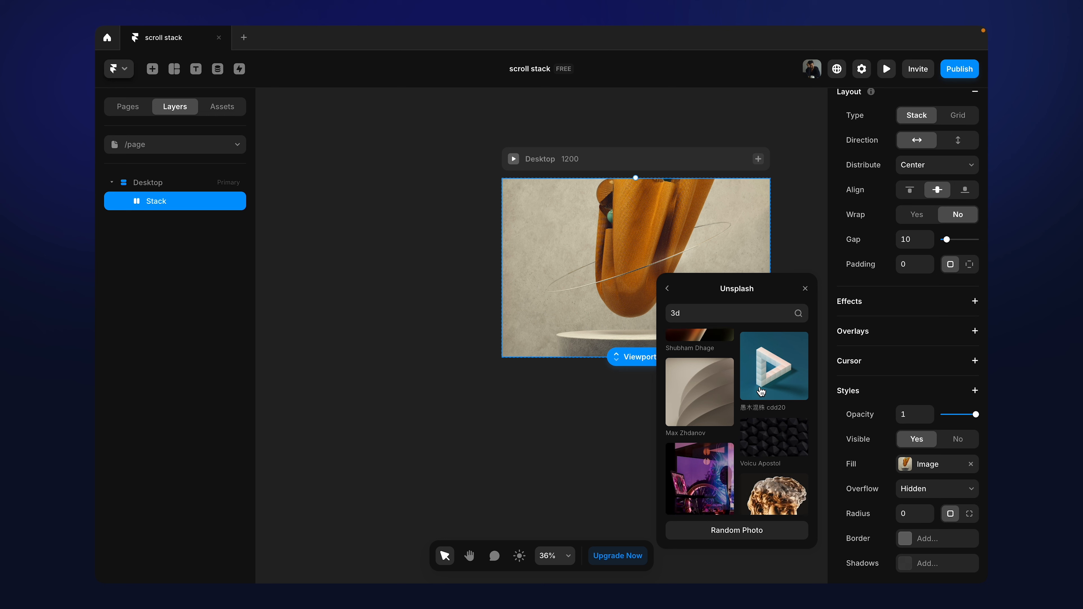
left_click(759, 386)
left_click(508, 423)
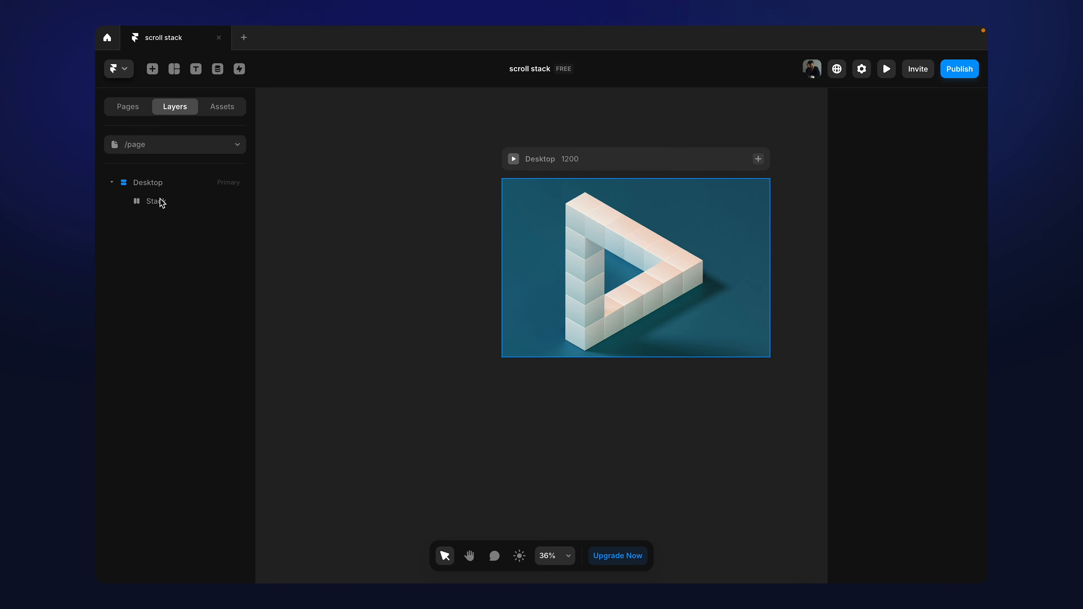
Step: Rename the Stack layer inside Desktop as "bg"
left_click(161, 209)
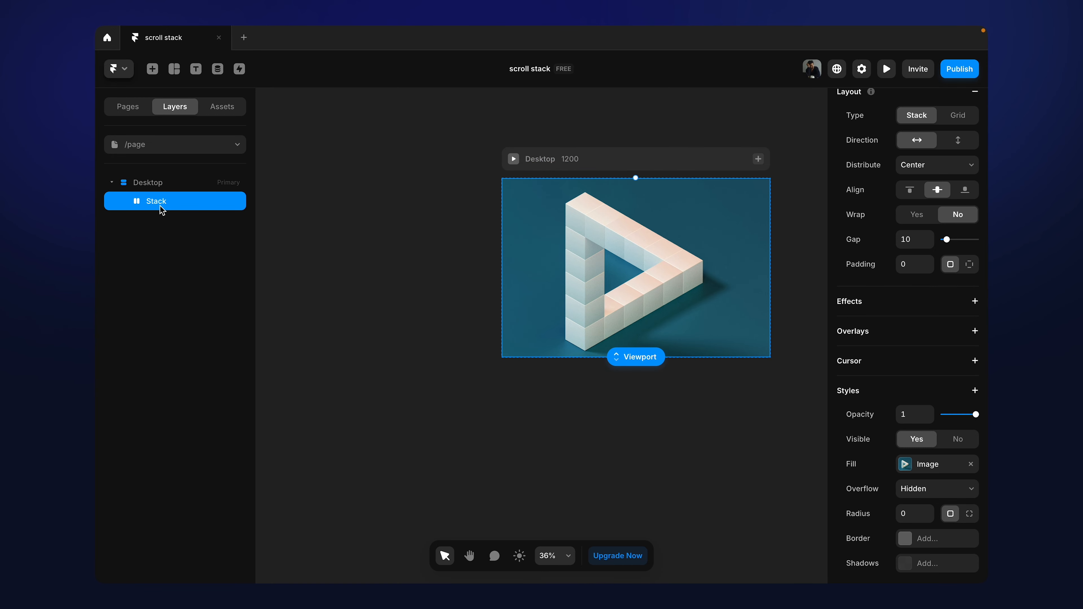
double_click(160, 205)
type("bg")
key("Return")
Step: Place three copies of the bg stack in a column beside the Desktop frame, at X -1349 and Y 0, 885 and 1820
left_click_drag(514, 207, 365, 234)
scroll(364, 234, "left", 5)
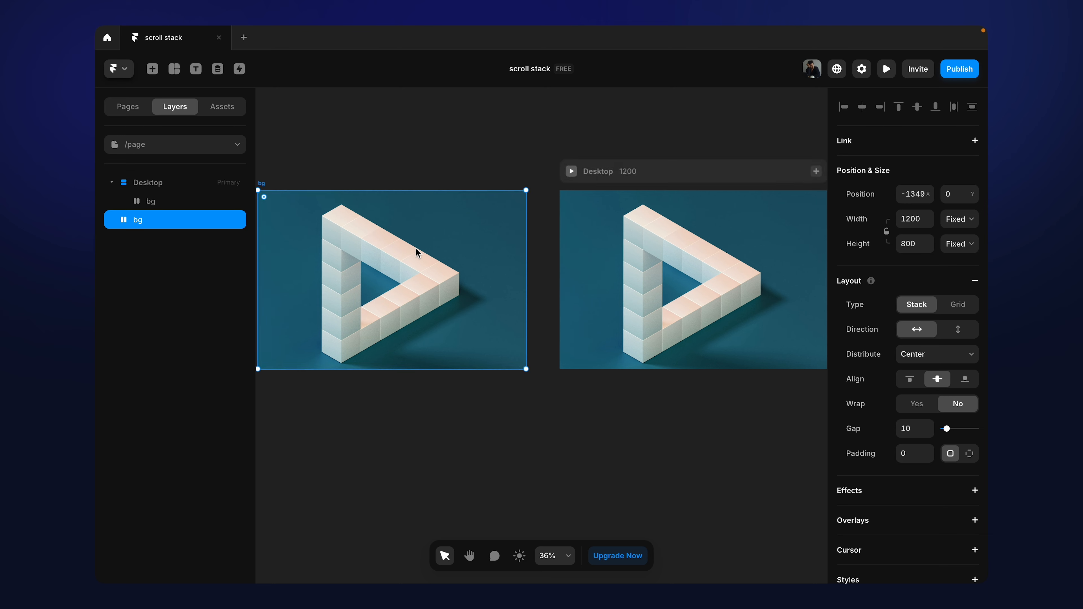
left_click_drag(462, 266, 459, 460)
scroll(459, 460, "down", 2)
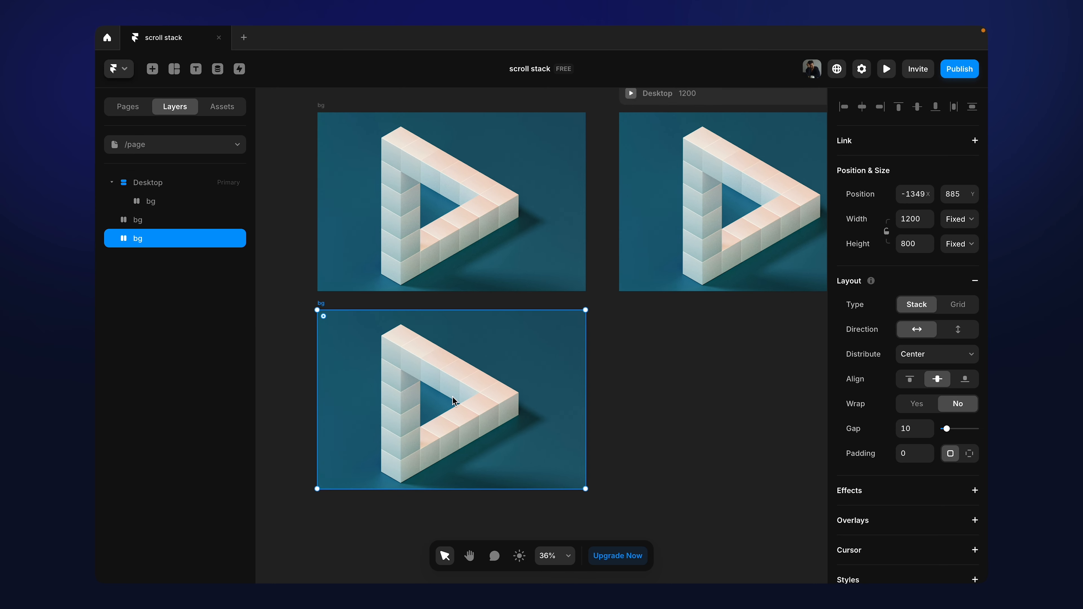
left_click_drag(453, 397, 454, 581)
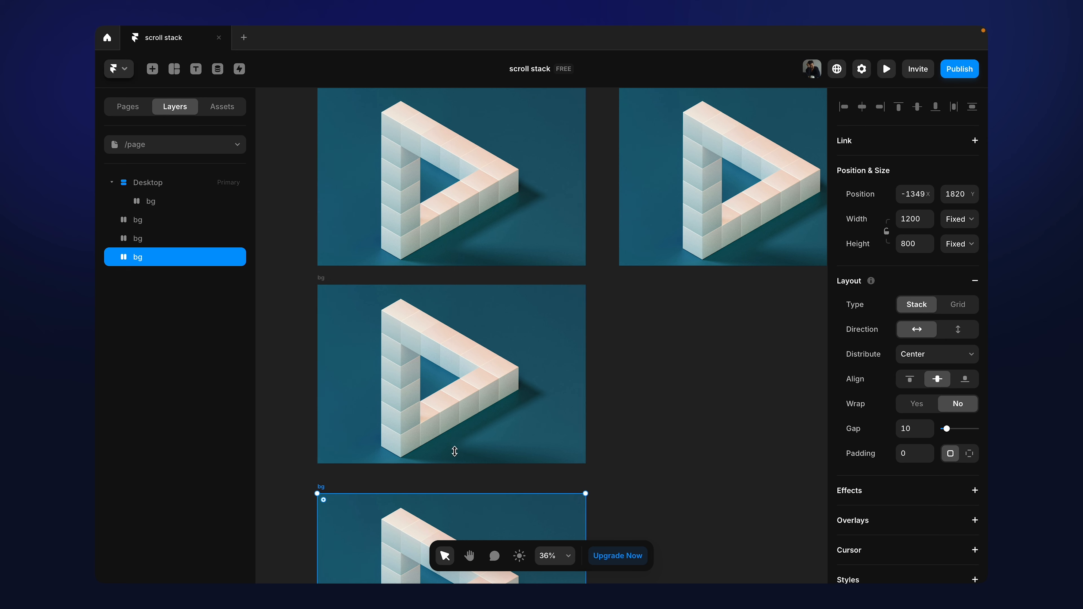
Step: Rename the topmost bg copy outside the Desktop frame as "img 1"
scroll(446, 360, "up", 2)
scroll(444, 356, "up", 1)
left_click(398, 248)
key("super+r")
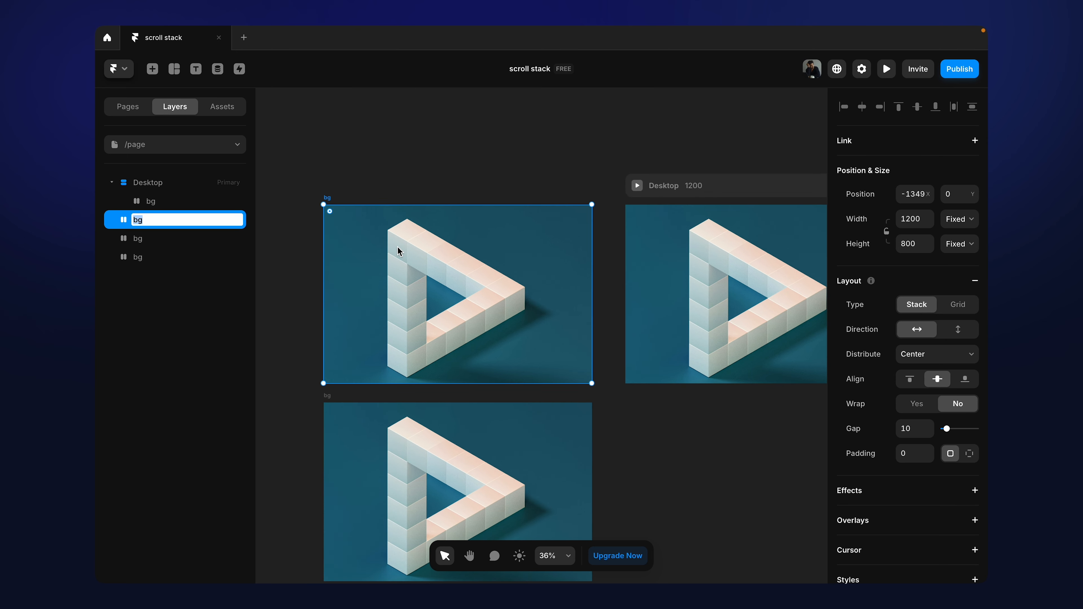
type("img 1")
key("Return")
Step: Rename the middle bg copy as "img2" and the lowest copy as "img3"
left_click(356, 453)
key("super+r")
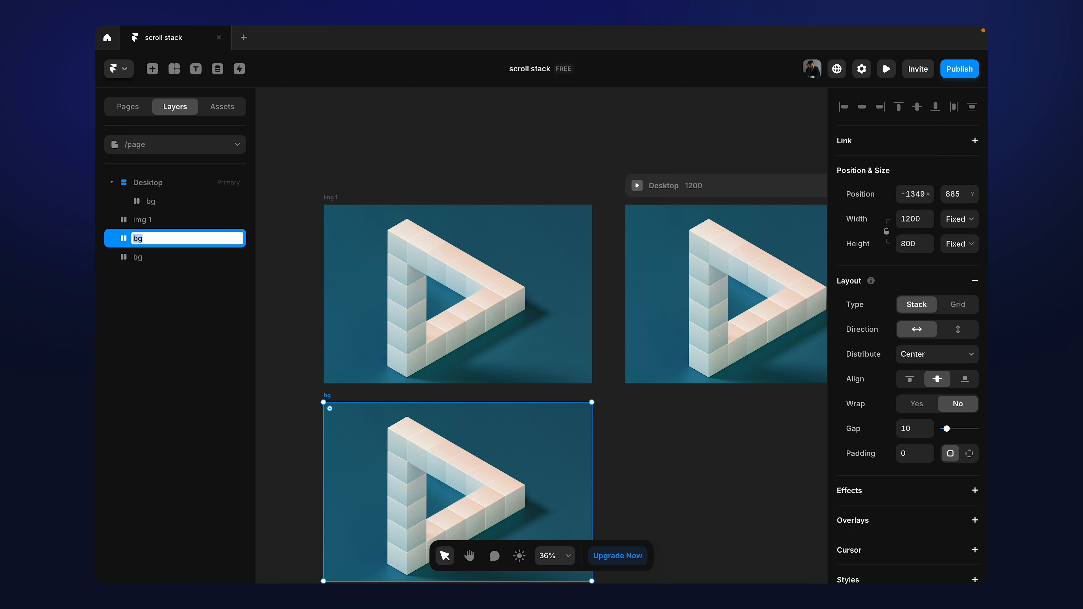
scroll(390, 490, "down", 5)
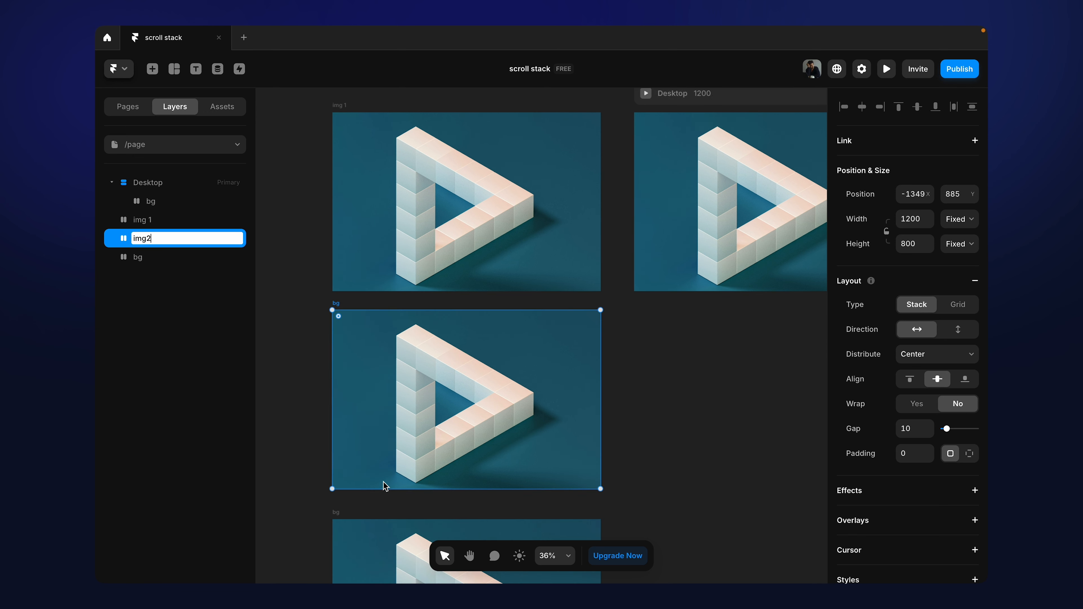
left_click(390, 490)
key("super+r")
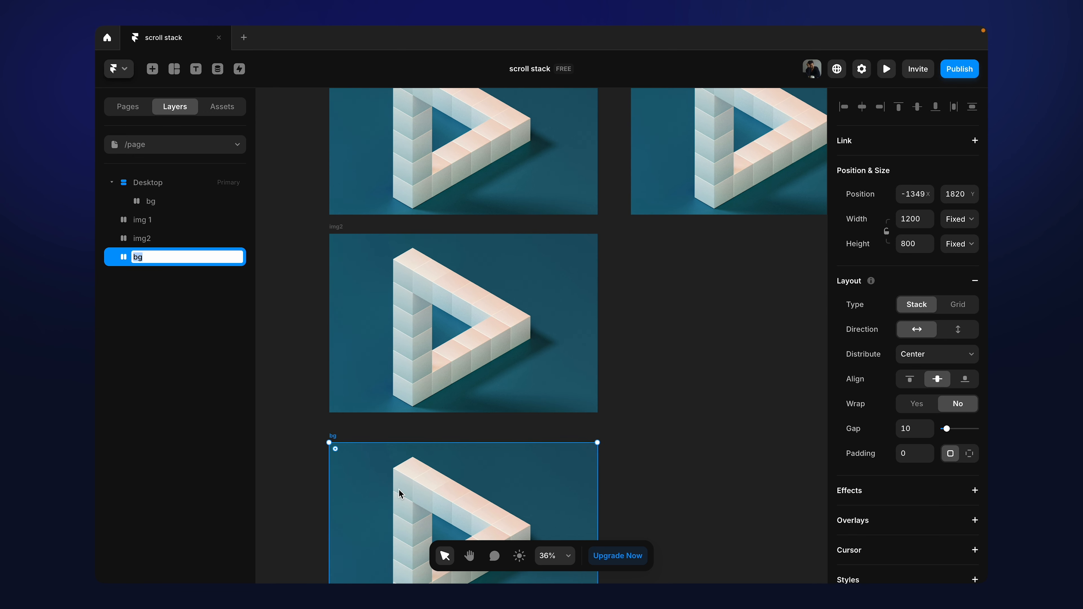
type("img3")
key("Return")
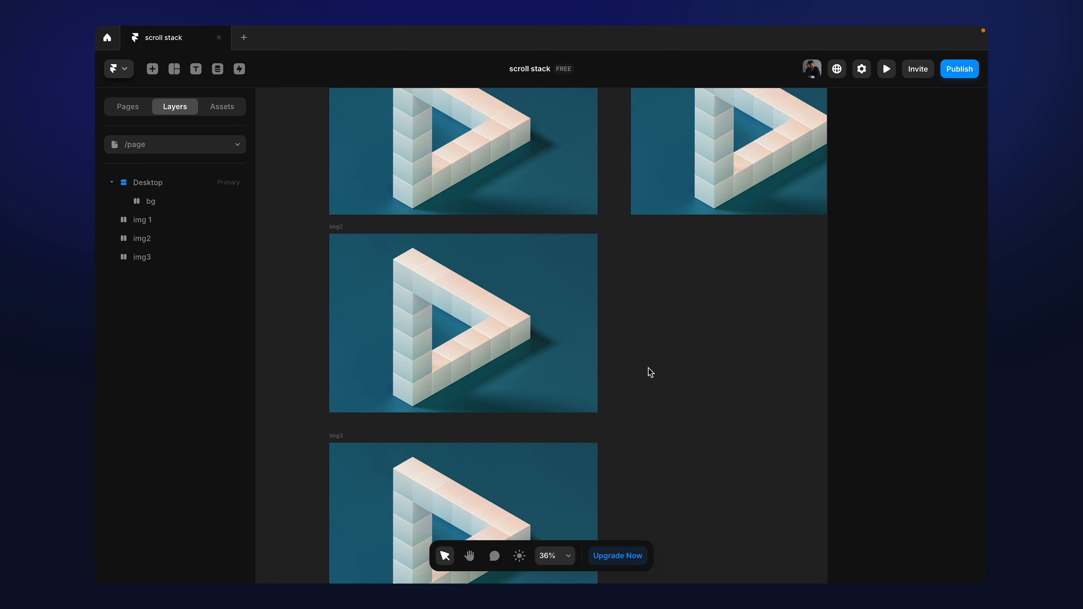
Step: Search Unsplash for "3d" and replace img 1's fill with the purple and red photo of a glass sphere on draped forms
scroll(647, 370, "up", 3)
left_click(469, 239)
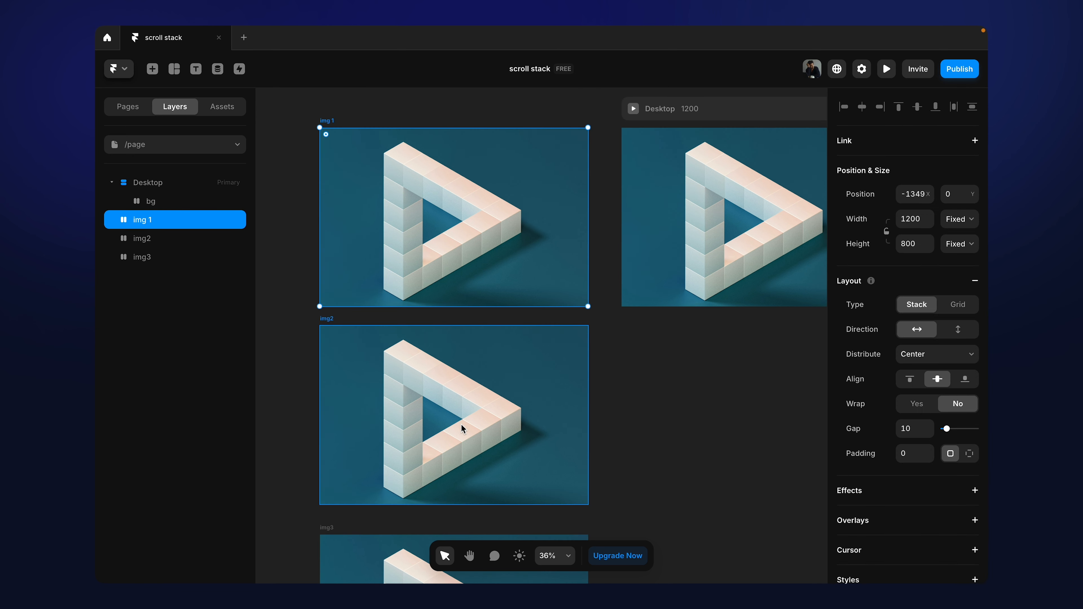
scroll(926, 410, "down", 7)
left_click(910, 344)
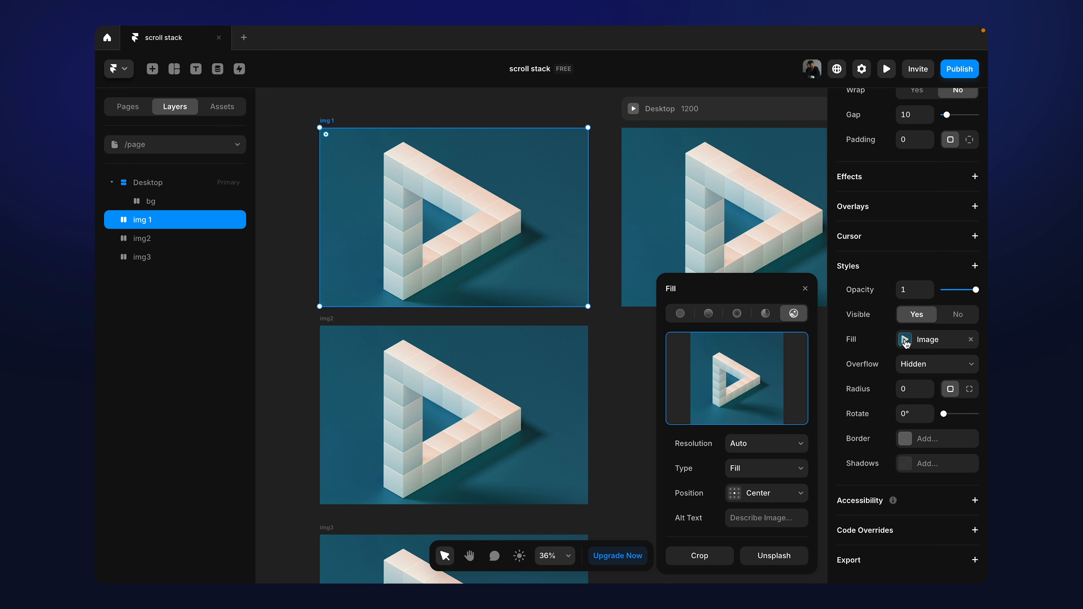
left_click(784, 553)
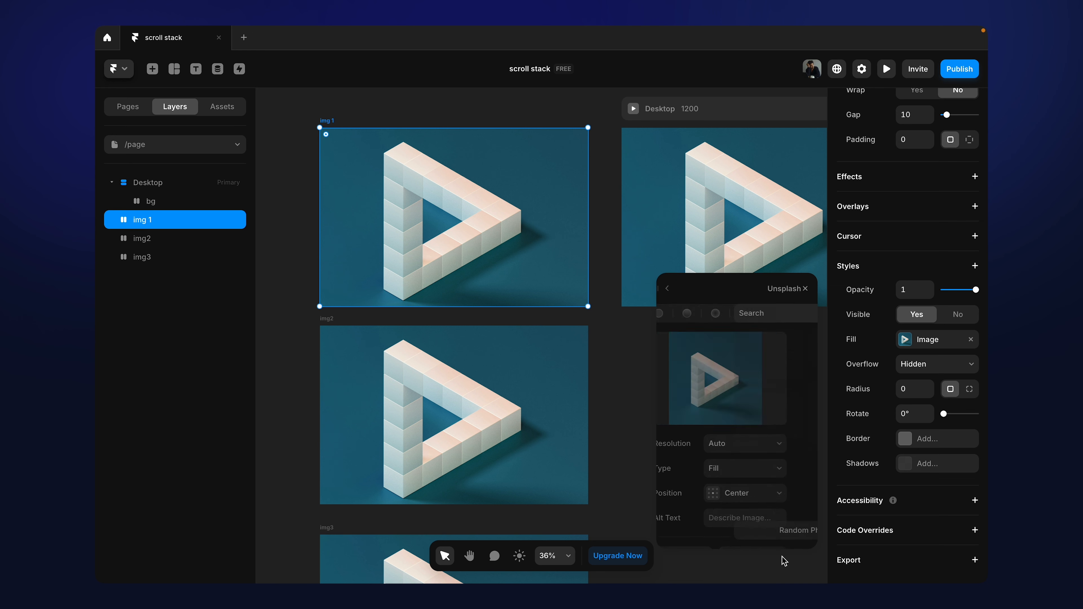
type("32")
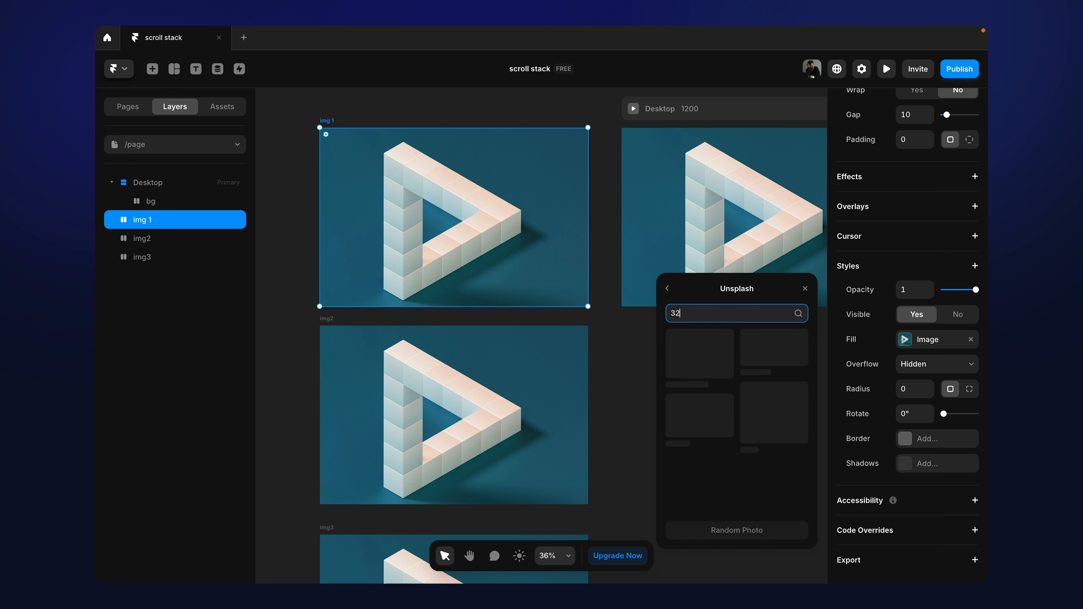
type("d")
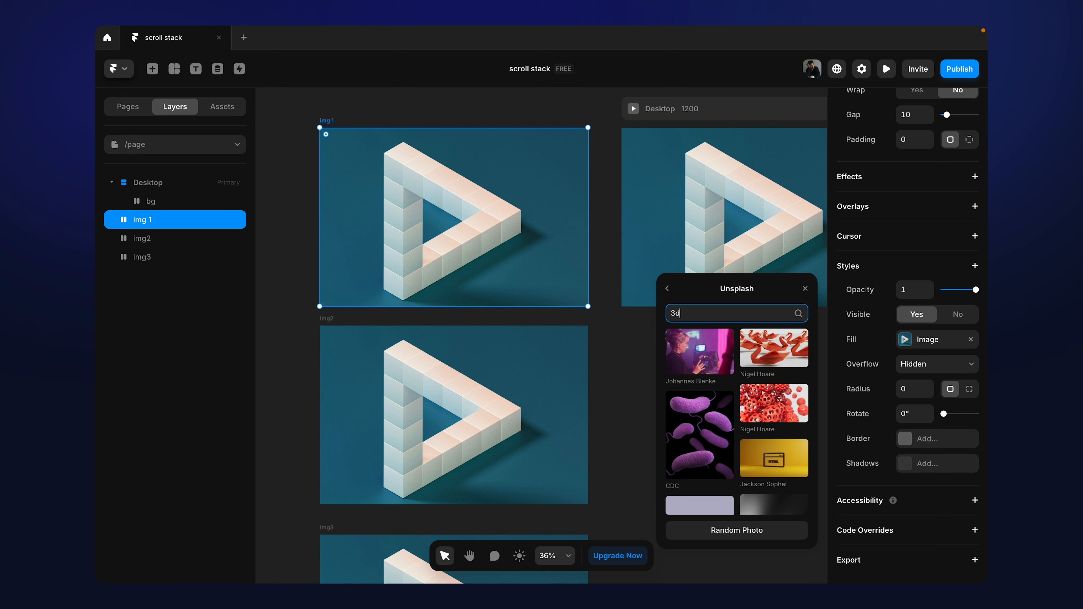
scroll(707, 432, "down", 10)
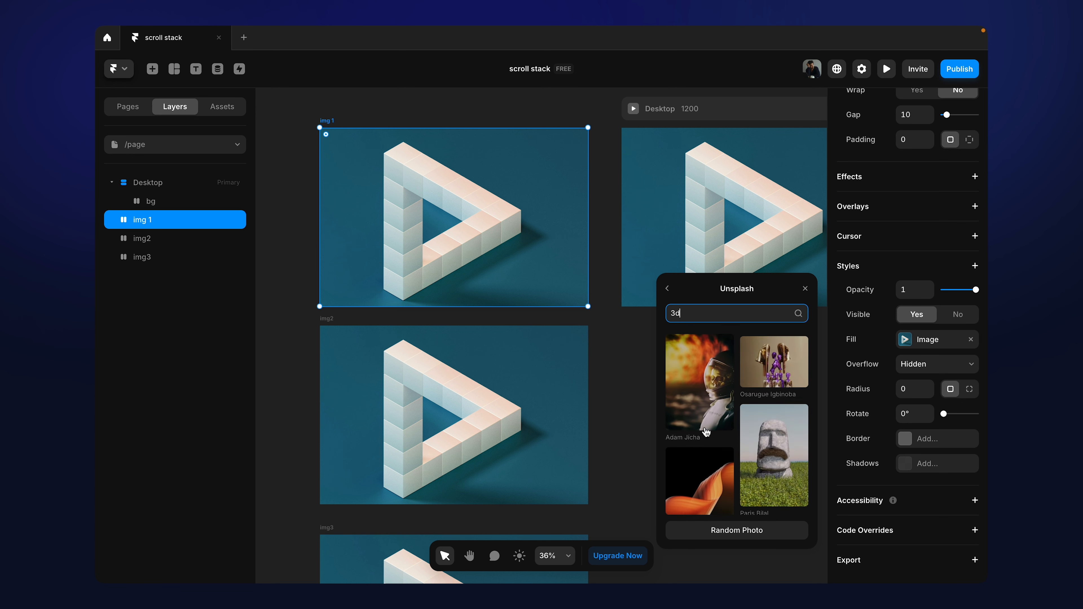
scroll(707, 432, "down", 10)
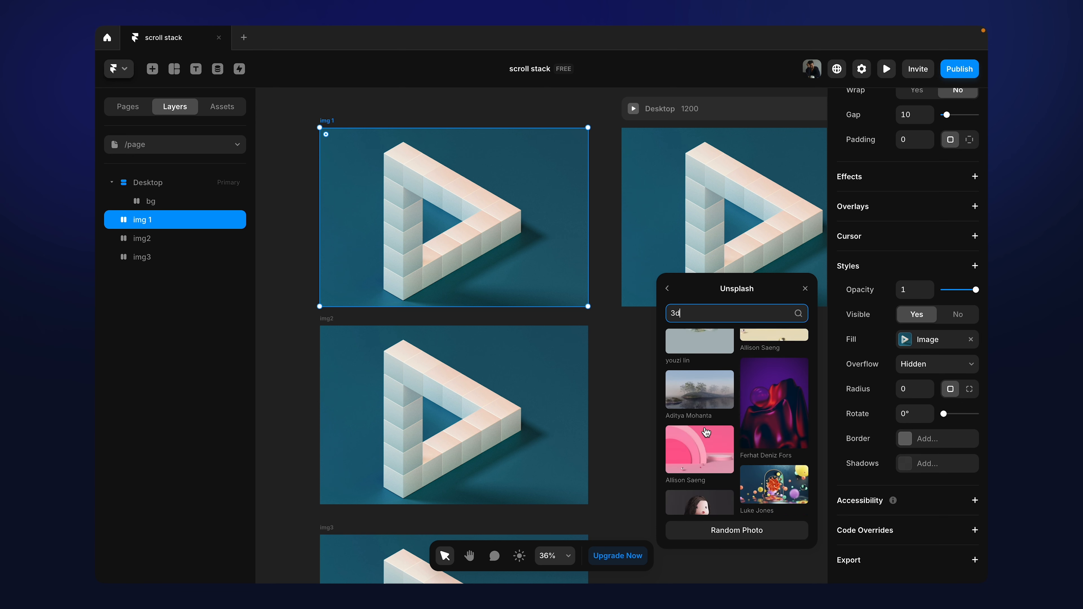
left_click(771, 380)
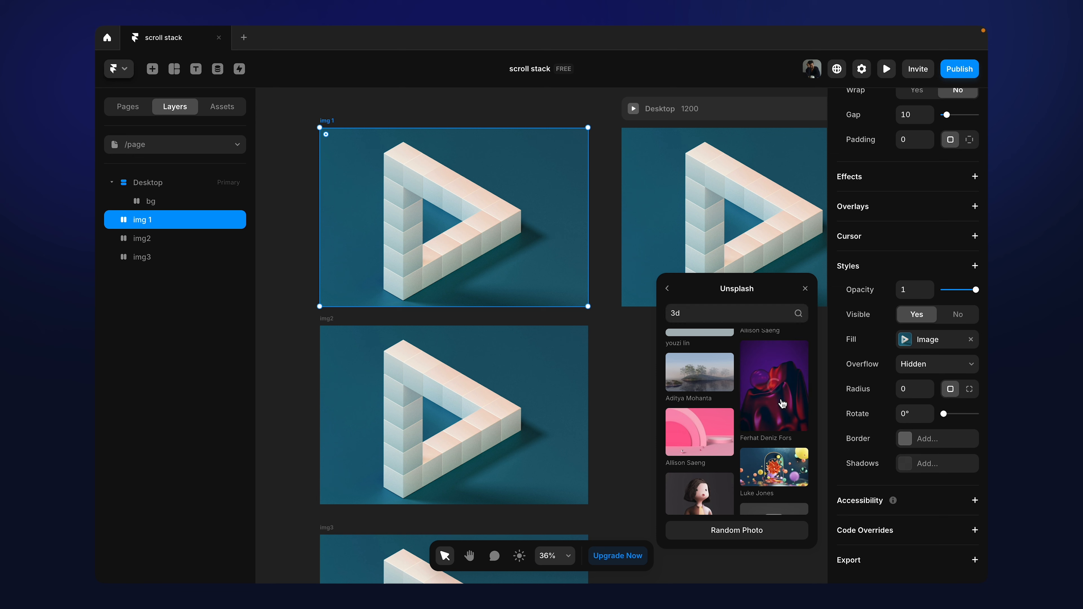
Step: Replace img2's fill with the Unsplash photo of the grey textured sphere on a dark background
left_click(485, 437)
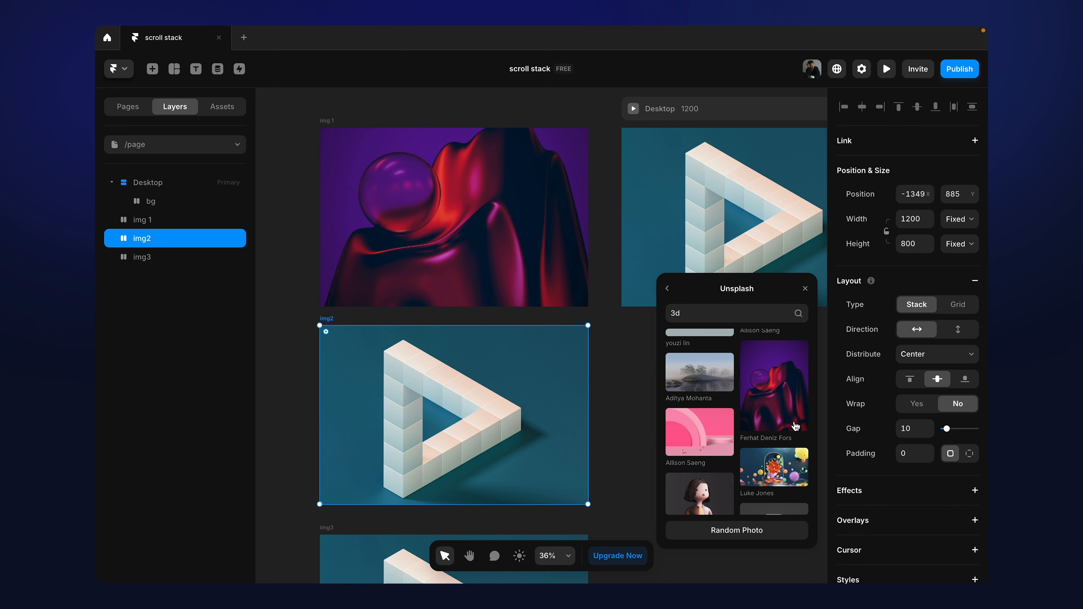
scroll(773, 482, "down", 5)
scroll(773, 484, "down", 5)
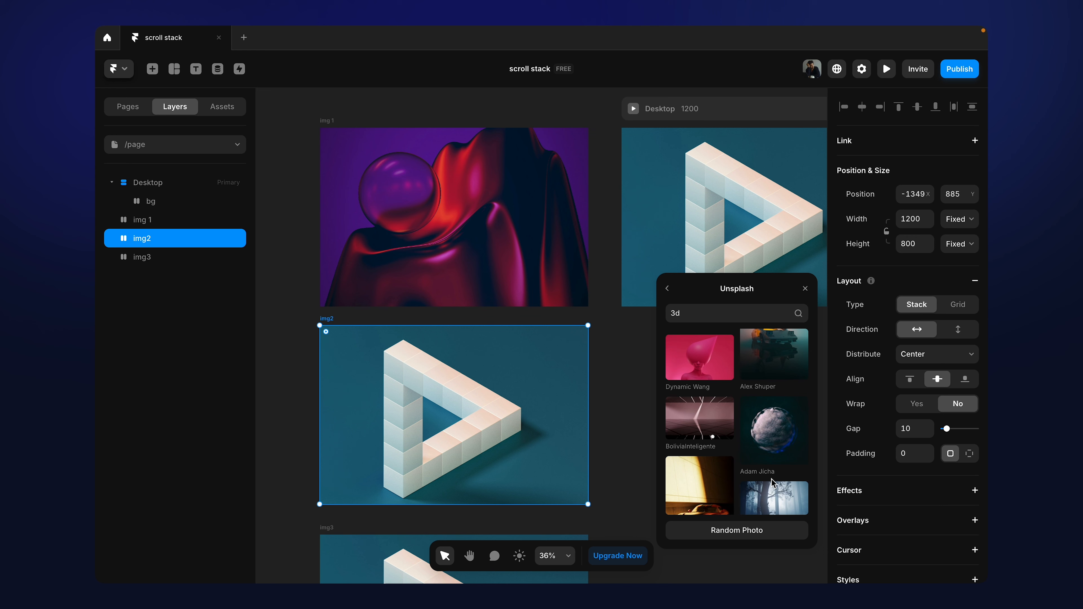
scroll(773, 484, "down", 2)
scroll(773, 485, "up", 3)
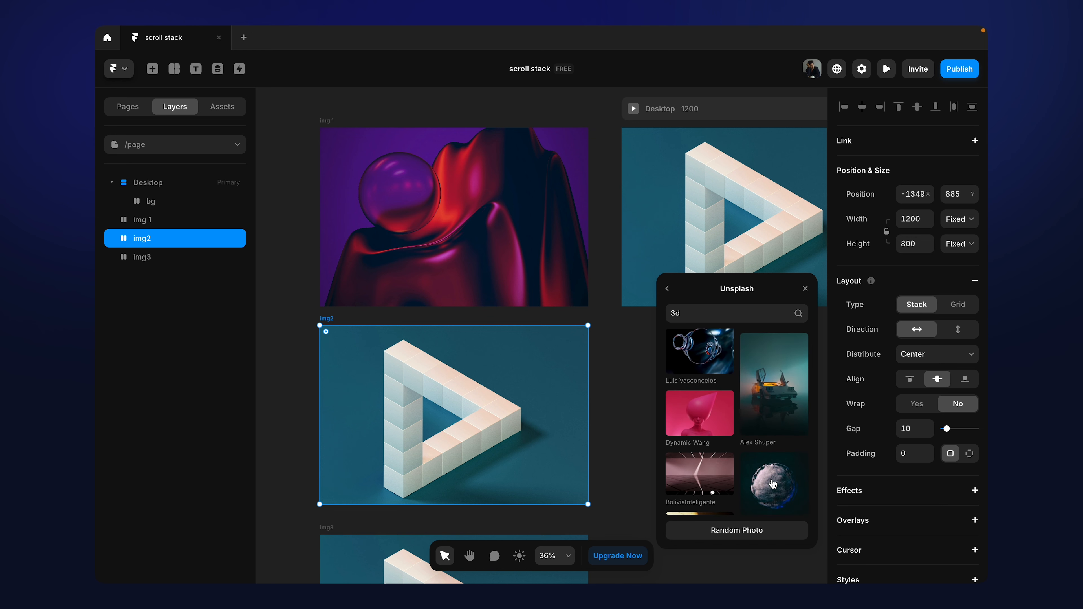
scroll(748, 444, "down", 3)
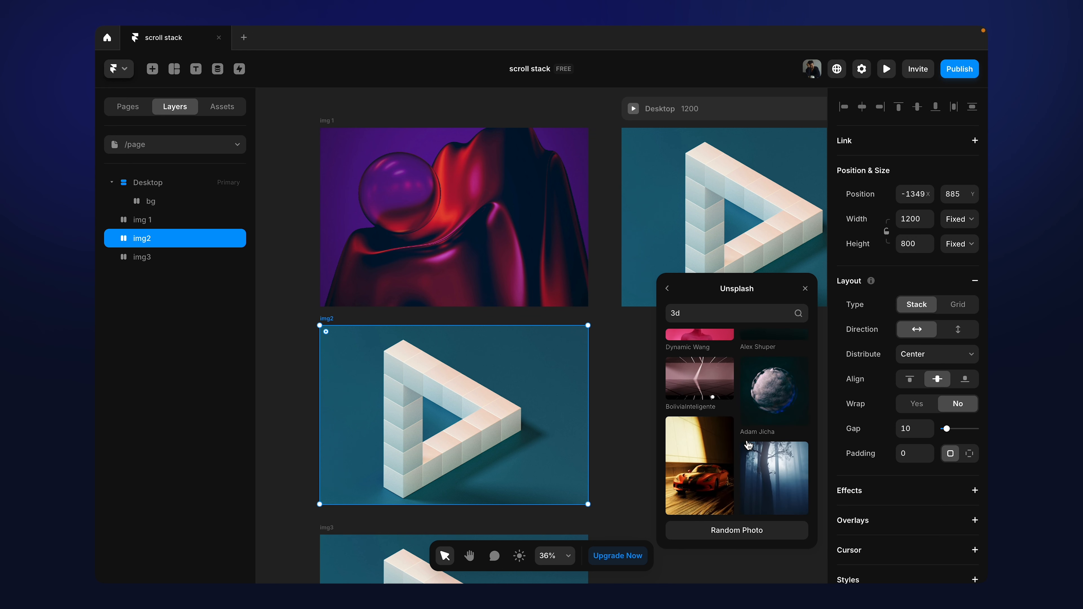
left_click(773, 390)
Step: Replace img3's fill with the Unsplash photo of the blue-lit planet on a dark starry background
scroll(566, 442, "down", 2)
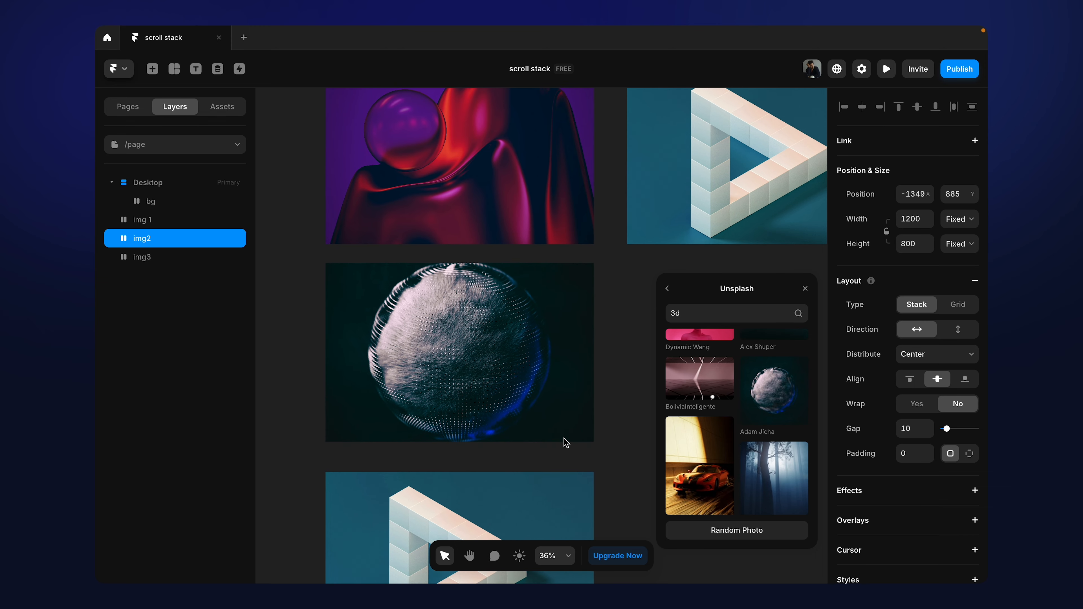
scroll(566, 443, "down", 3)
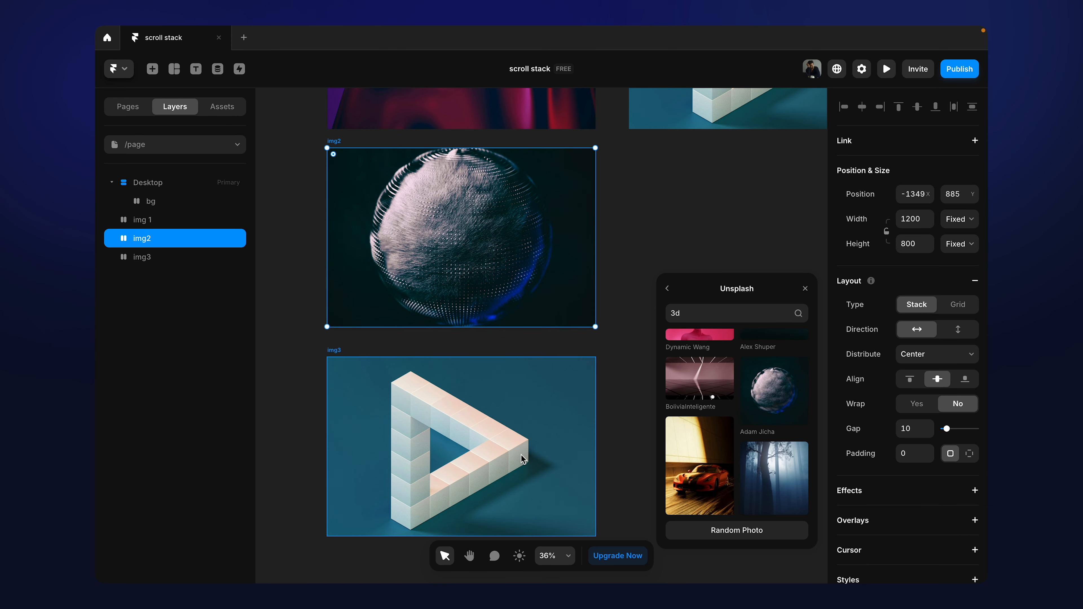
left_click(566, 443)
scroll(763, 455, "down", 5)
scroll(763, 456, "down", 5)
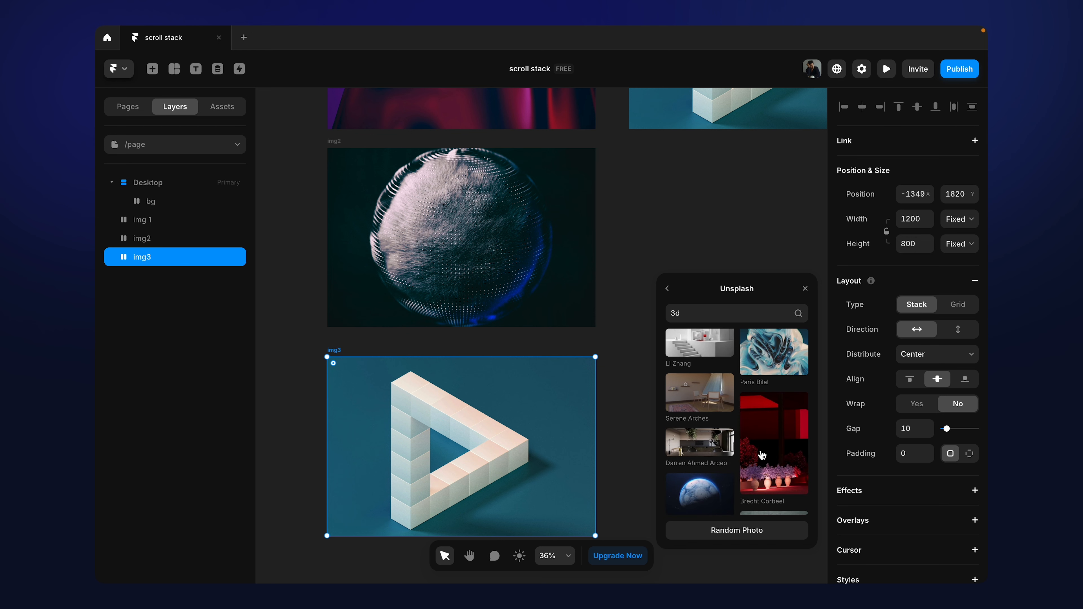
left_click(704, 416)
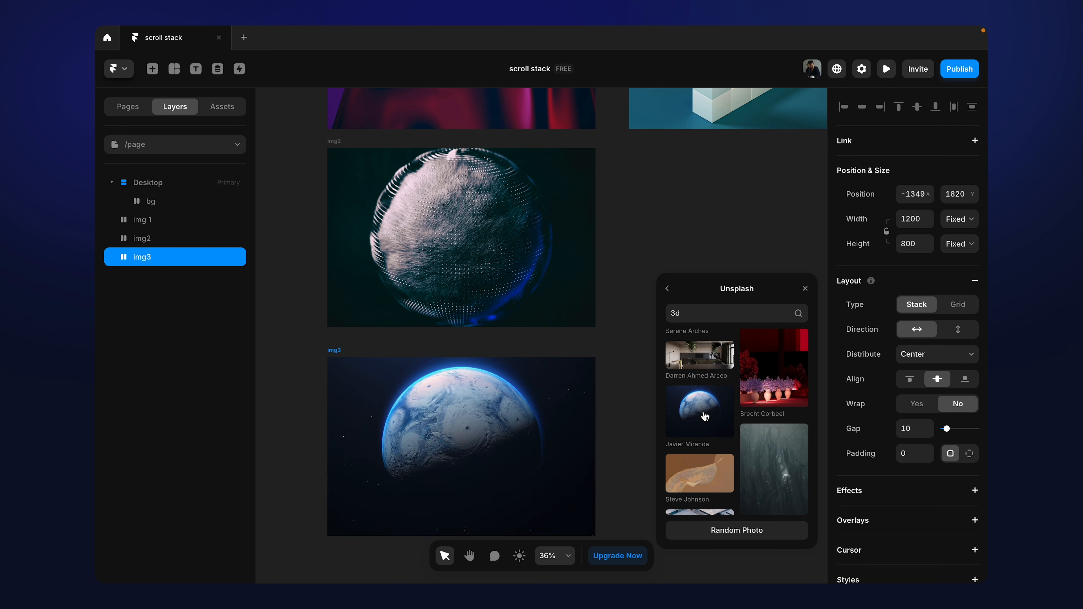
left_click(621, 345)
Step: Copy the img 1, img2 and img3 frames together and paste them into the Desktop frame below bg
scroll(618, 339, "down", 3)
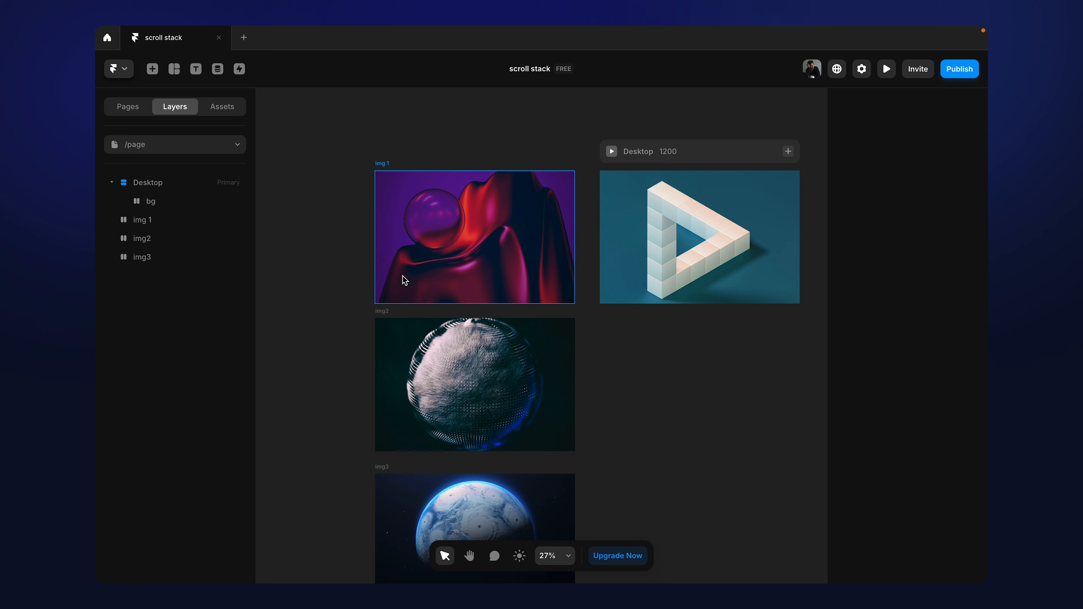
scroll(405, 280, "right", 4)
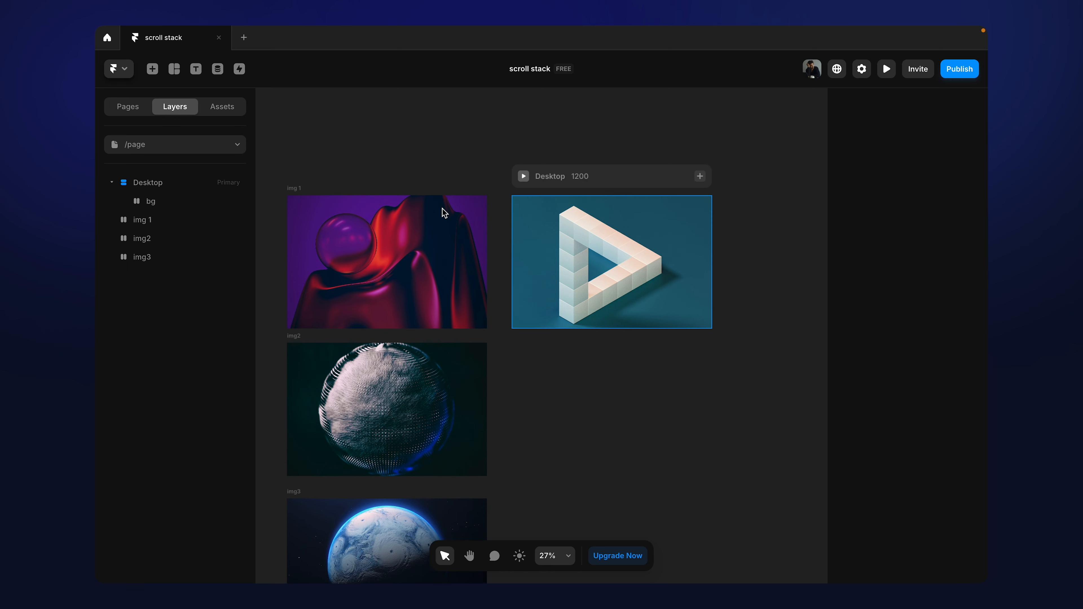
left_click(302, 188)
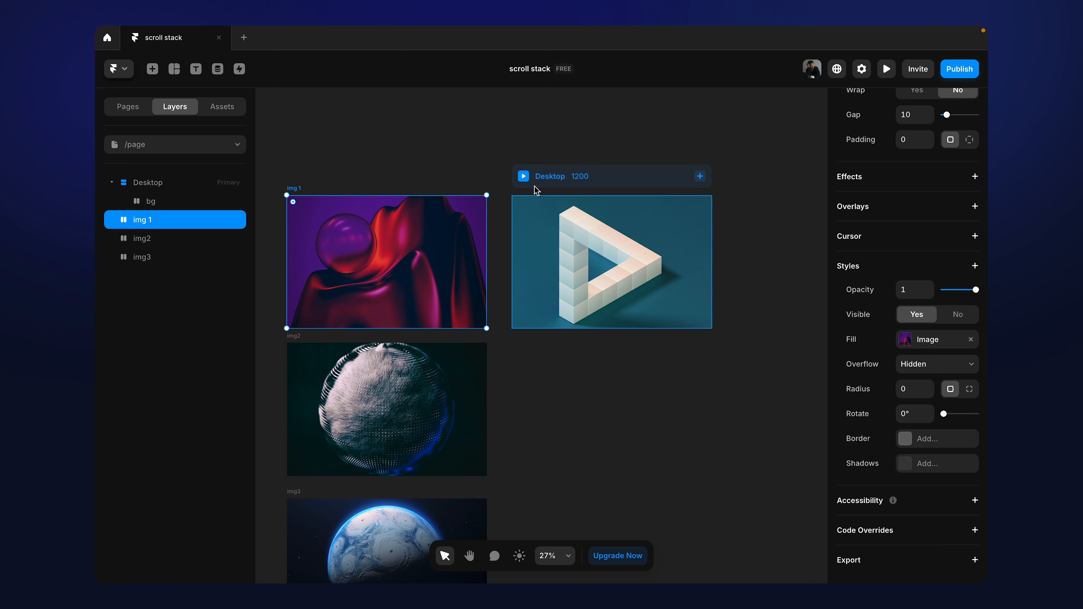
left_click(576, 178)
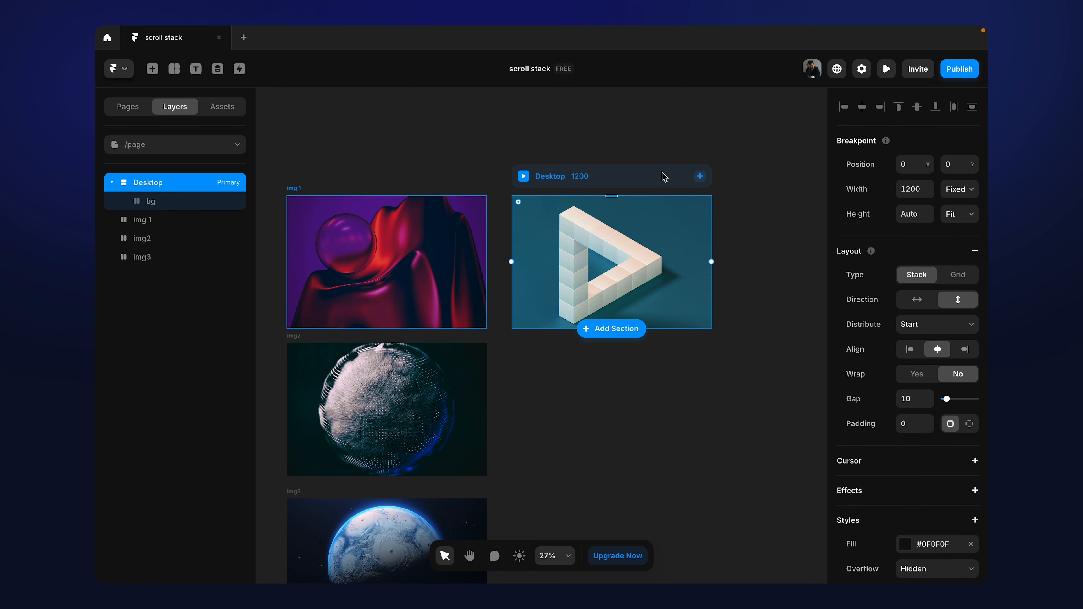
left_click(297, 193)
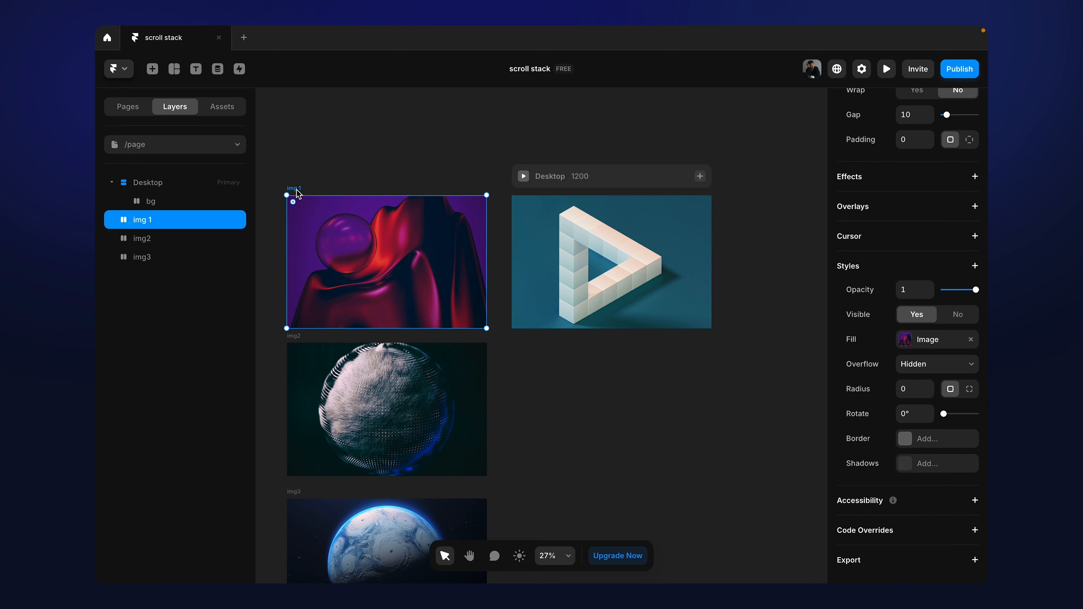
left_click(298, 347, "shift")
scroll(298, 346, "down", 2)
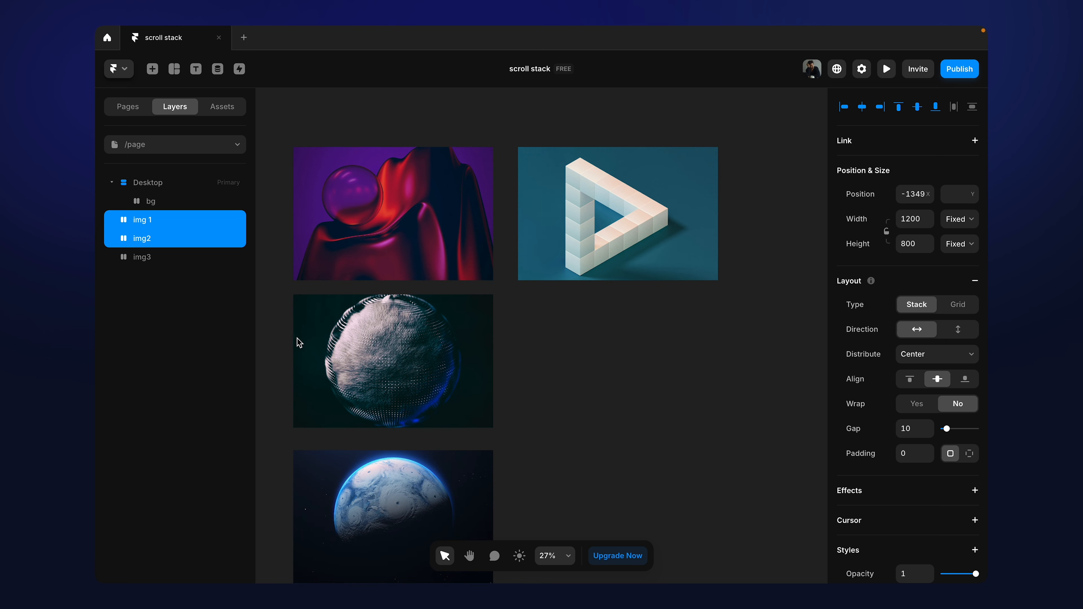
left_click(303, 447, "shift")
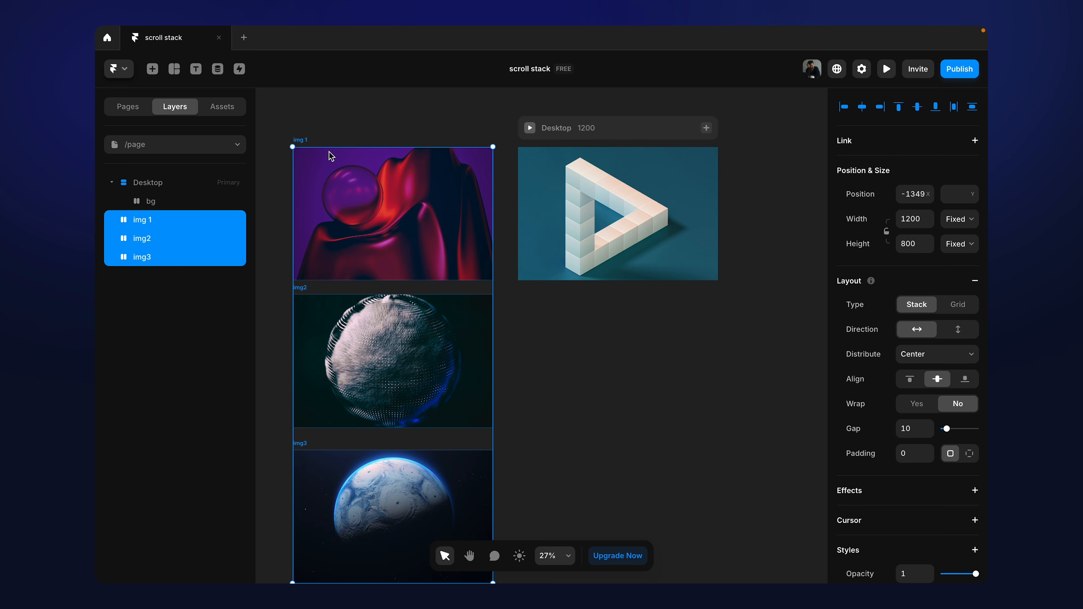
key("ctrl+c")
left_click(584, 126)
key("ctrl+v")
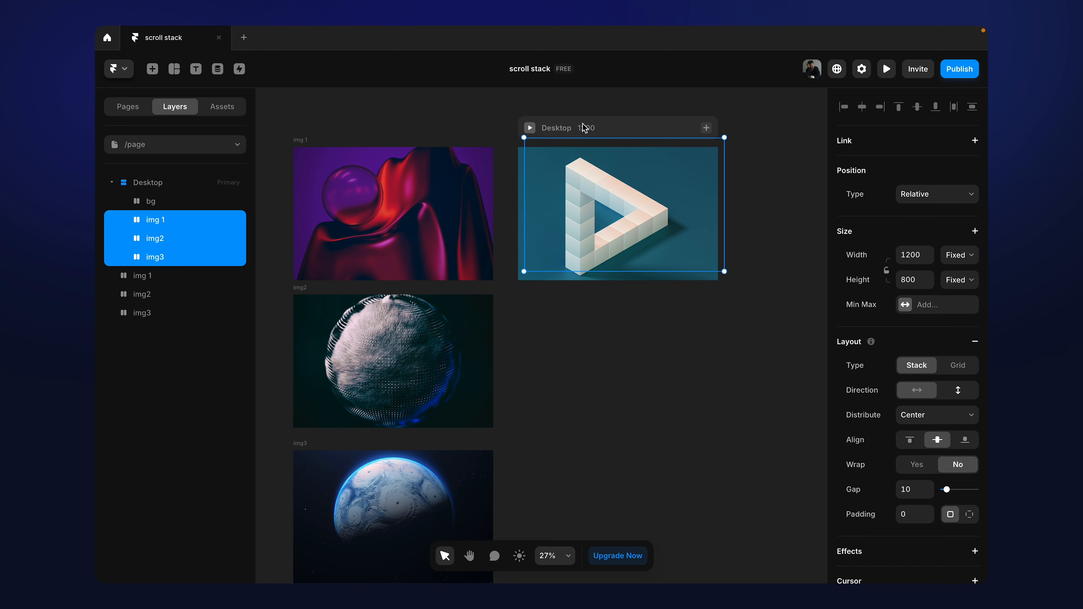
Step: Set the gap of the Desktop frame's stack to 0
left_click(589, 128)
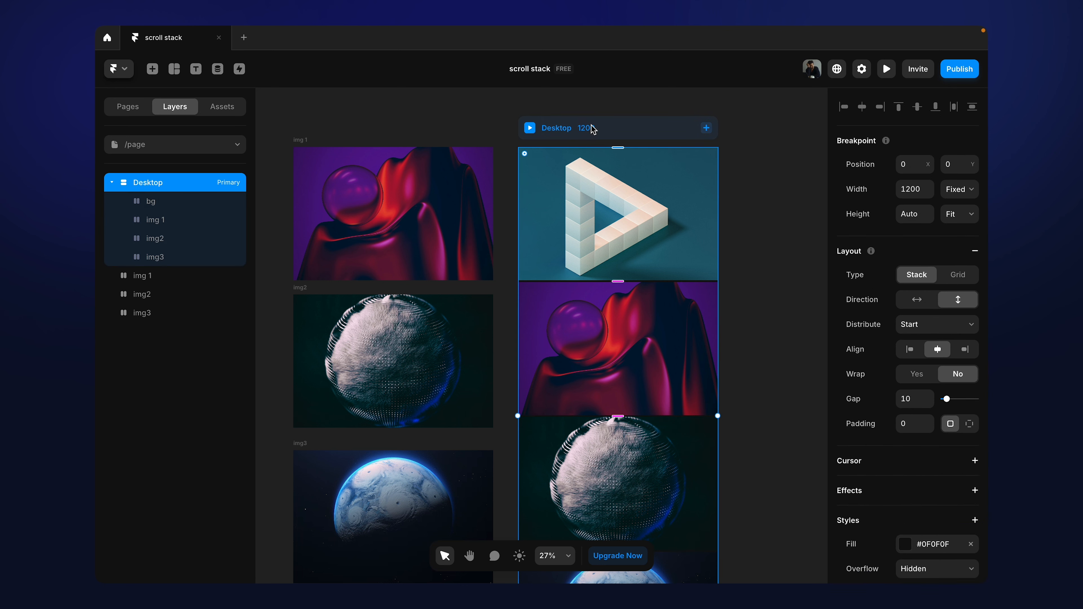
left_click(907, 397)
type("0")
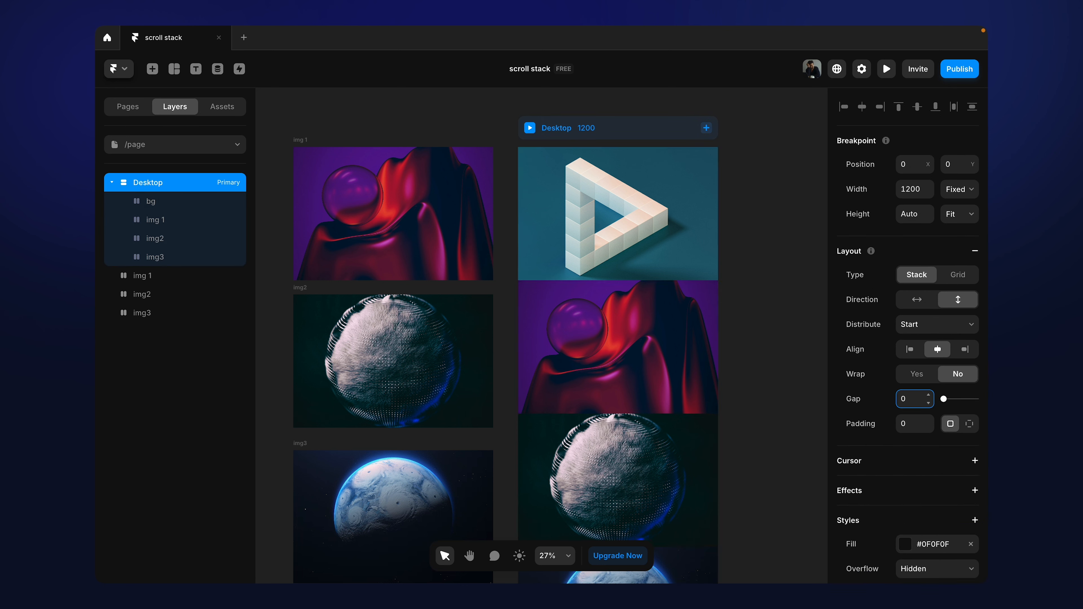
left_click(363, 129)
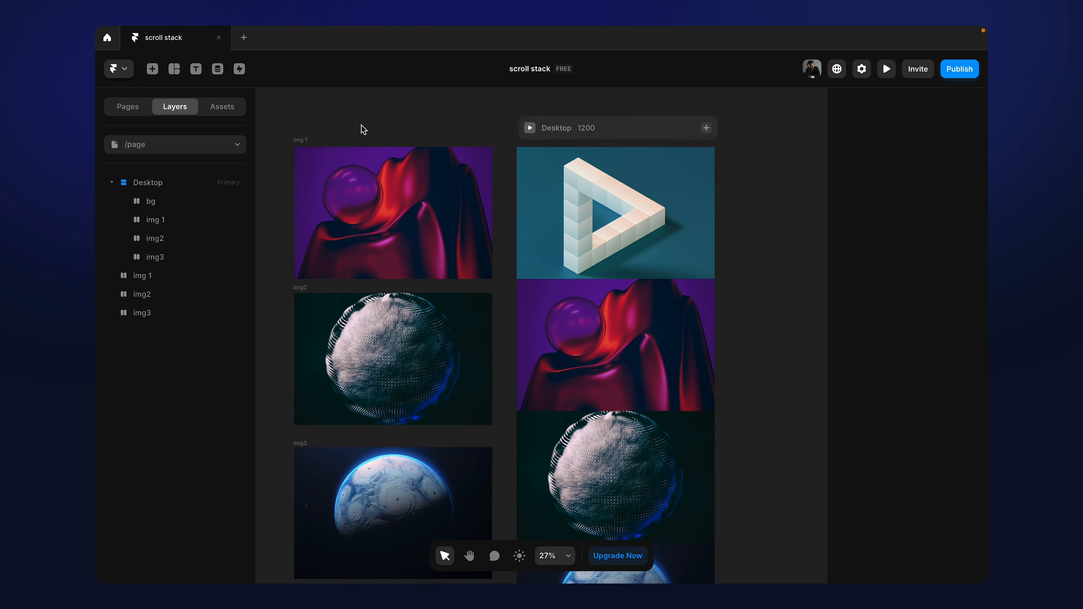
Step: Move the three original img frames outside Desktop together, farther away from the Desktop frame
scroll(363, 129, "down", 3)
left_click_drag(302, 117, 440, 444)
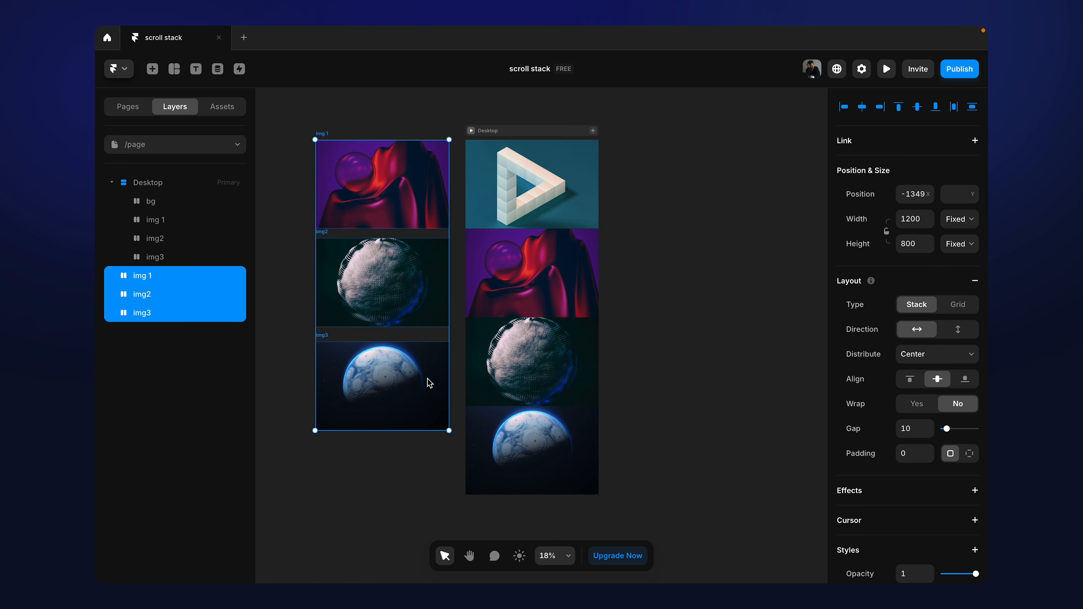
left_click_drag(429, 382, 286, 369)
left_click(610, 308)
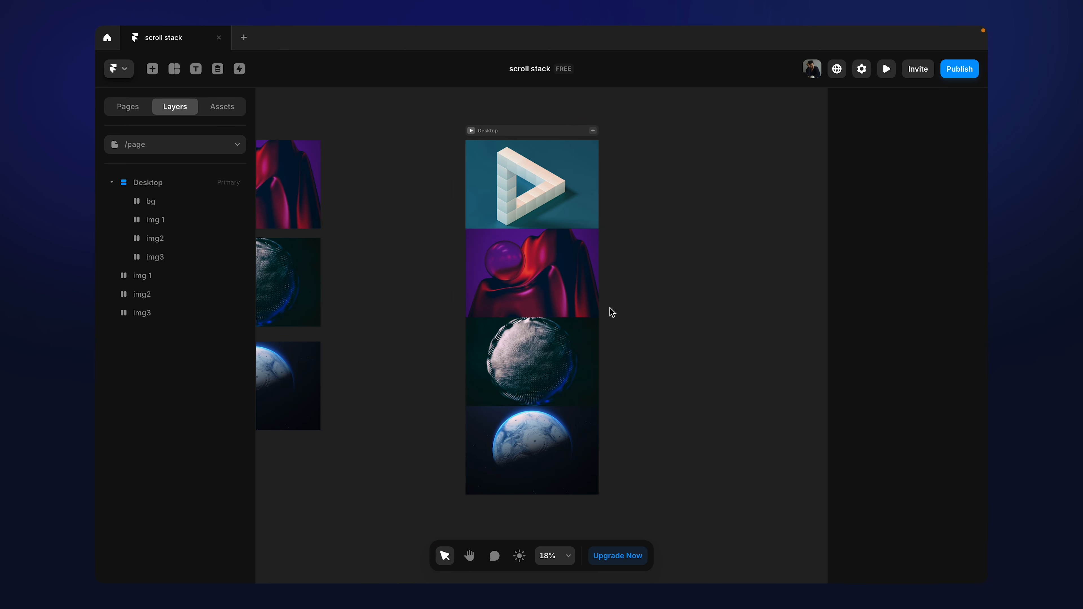
Step: Preview the Desktop page, scroll through its four stacked images and return to the canvas
scroll(609, 308, "right", 1)
scroll(610, 307, "up", 3)
scroll(609, 307, "up", 2)
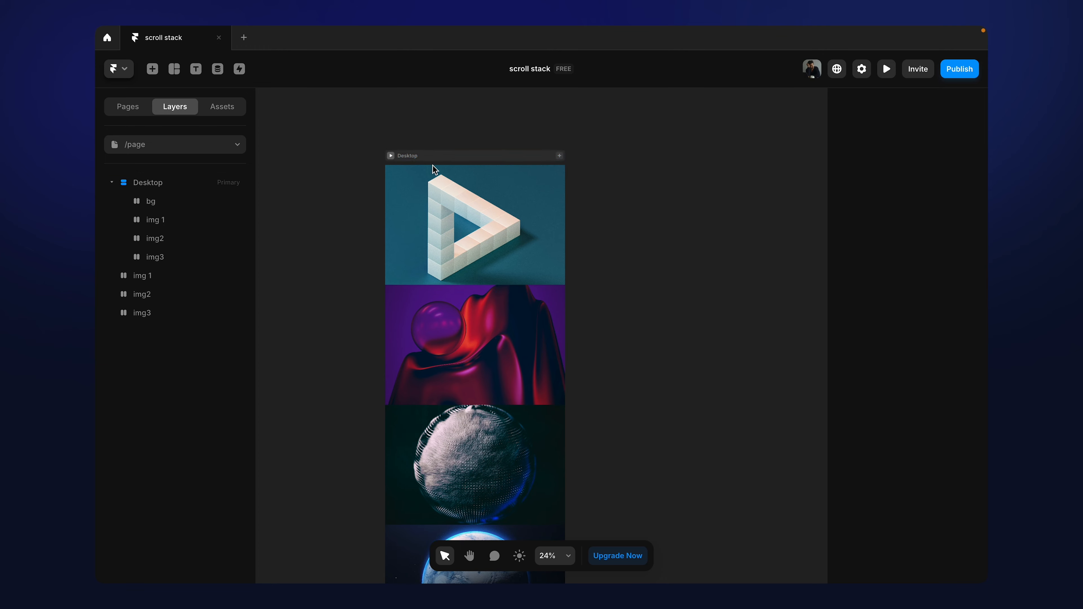
left_click(433, 159)
left_click(391, 156)
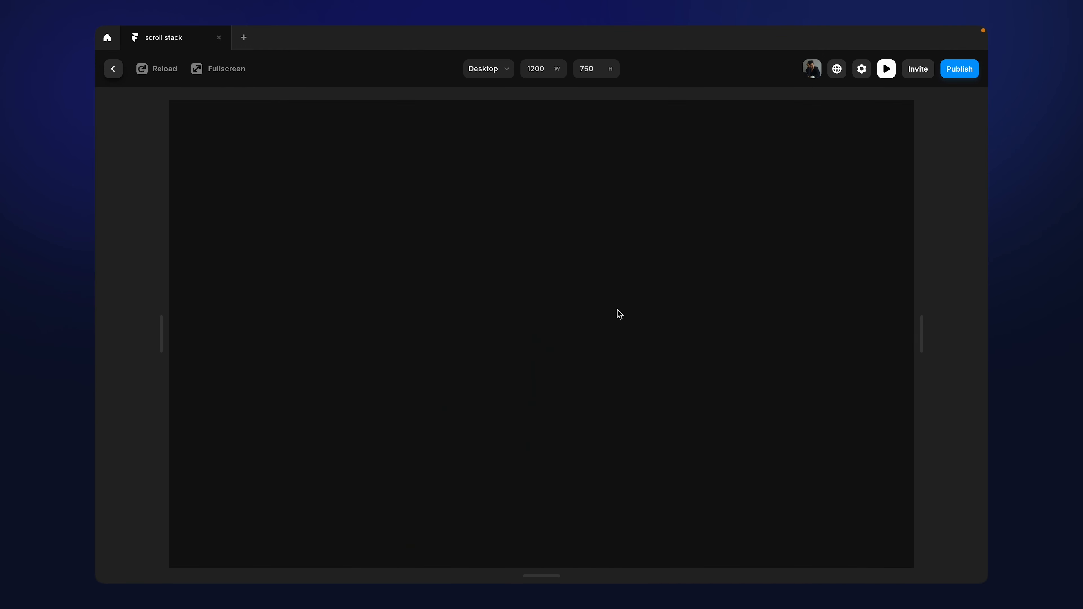
scroll(616, 310, "down", 4)
scroll(615, 310, "up", 4)
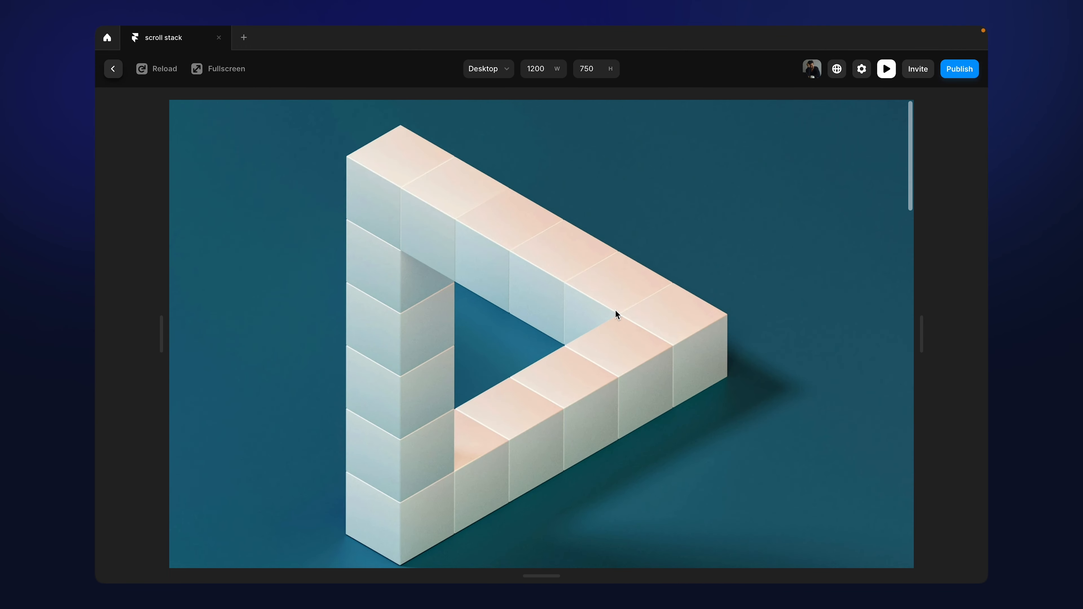
scroll(616, 310, "down", 3)
scroll(616, 311, "down", 10)
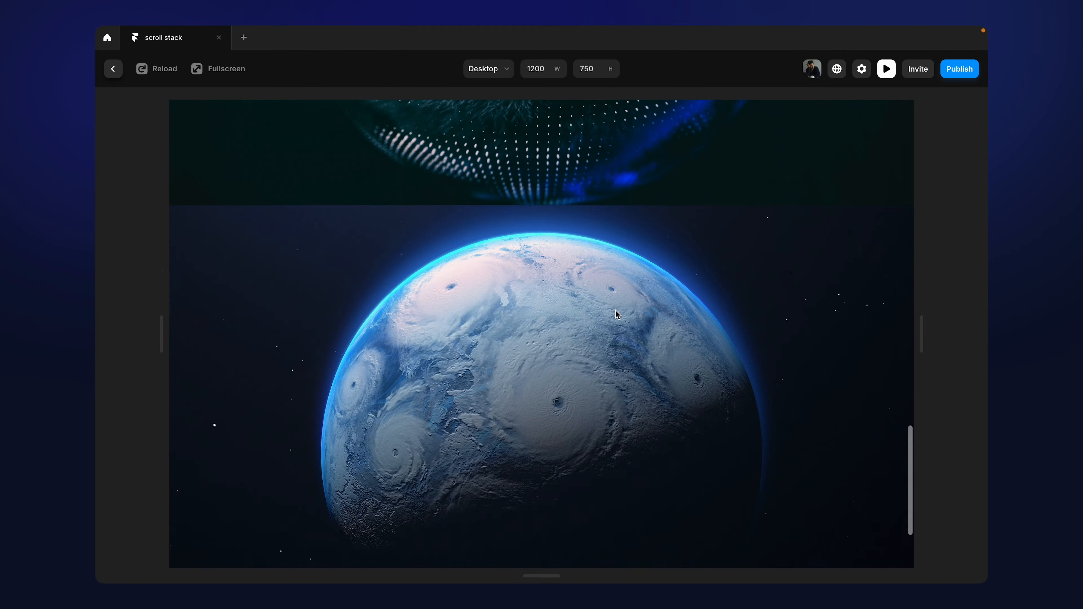
scroll(619, 314, "up", 12)
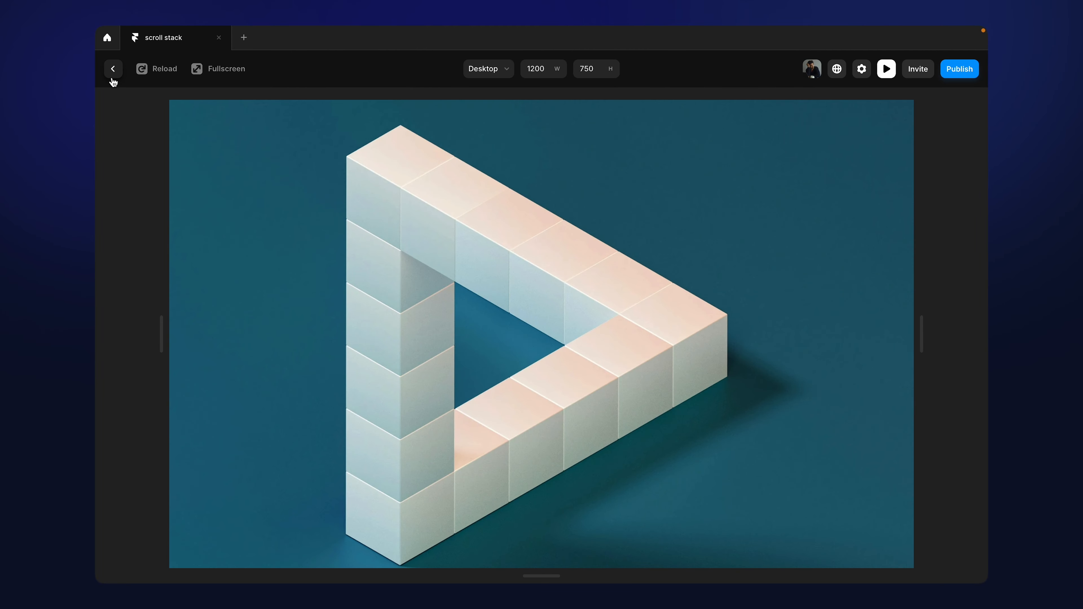
left_click(113, 68)
Step: Change the position type of the bg stack inside Desktop to Fixed
left_click(488, 213)
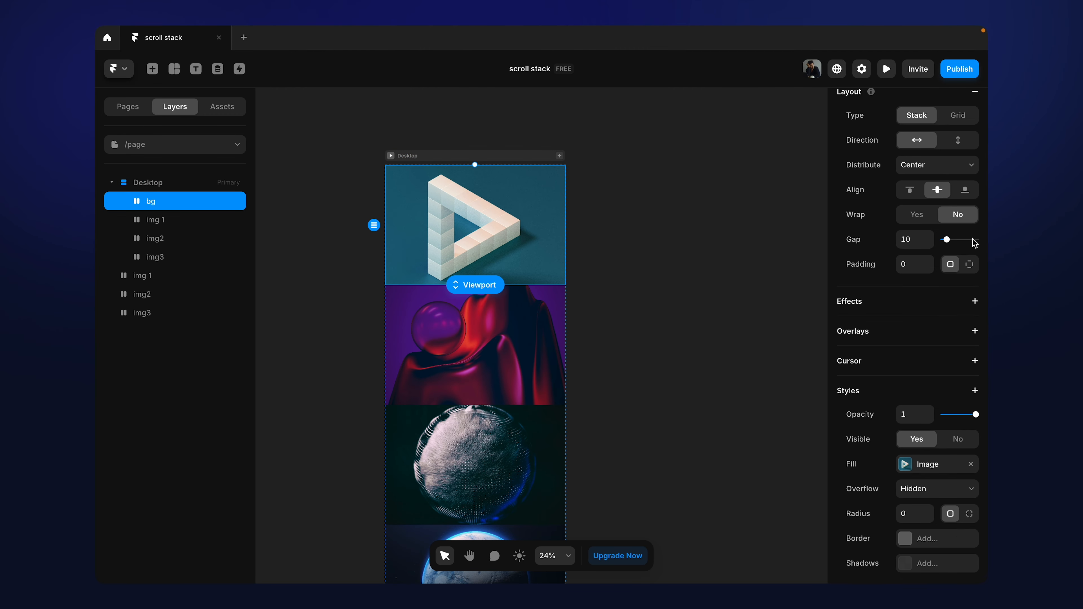
scroll(974, 242, "up", 5)
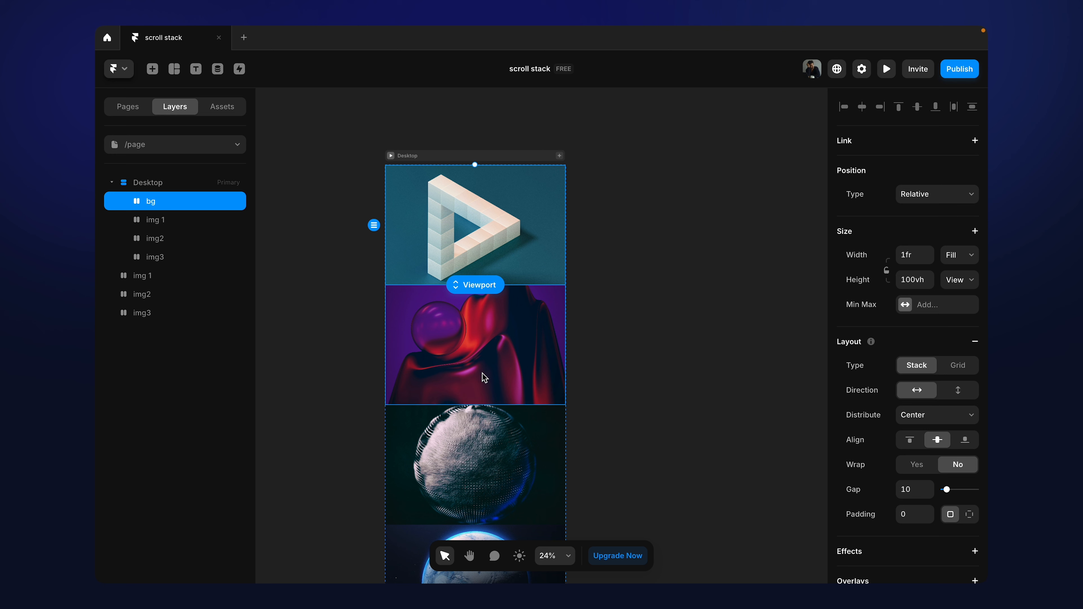
left_click(956, 206)
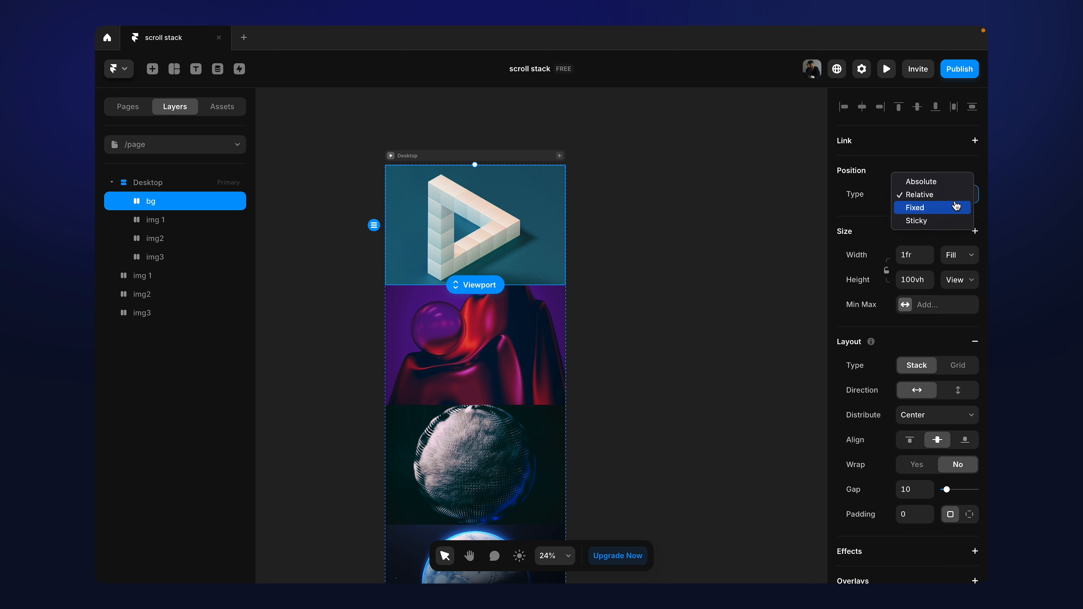
left_click(954, 209)
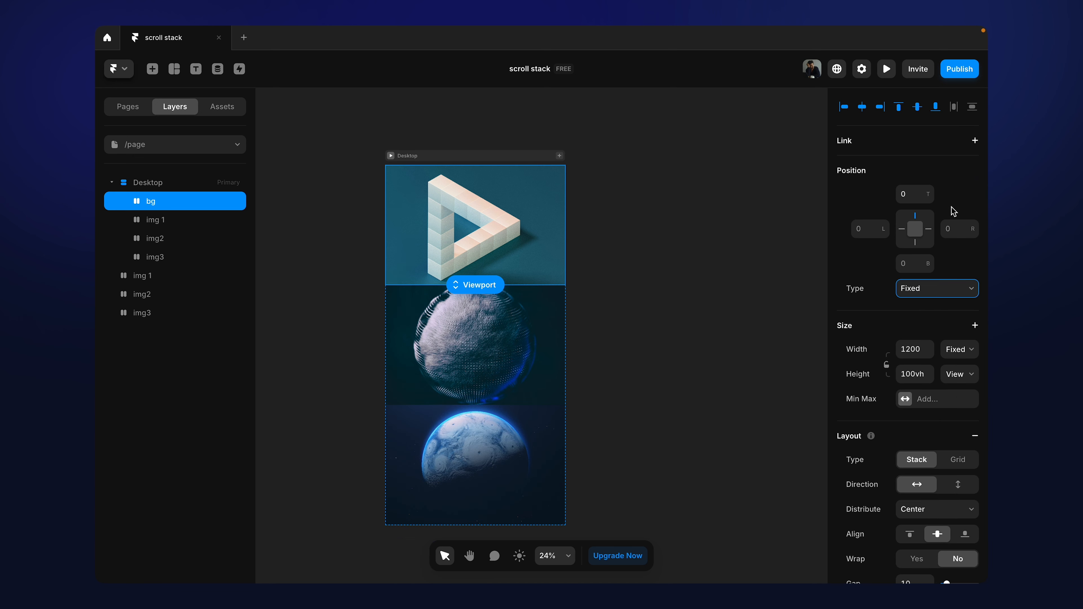
left_click(662, 262)
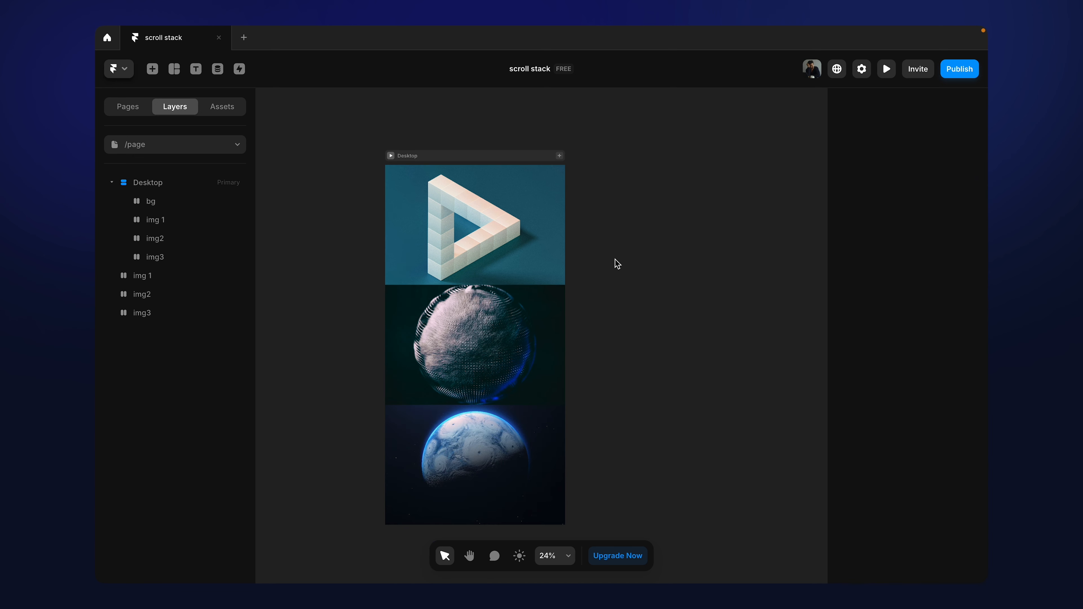
Step: Inspect the bg, img 1, img2 and img3 layers inside the Desktop frame one by one
left_click(490, 240)
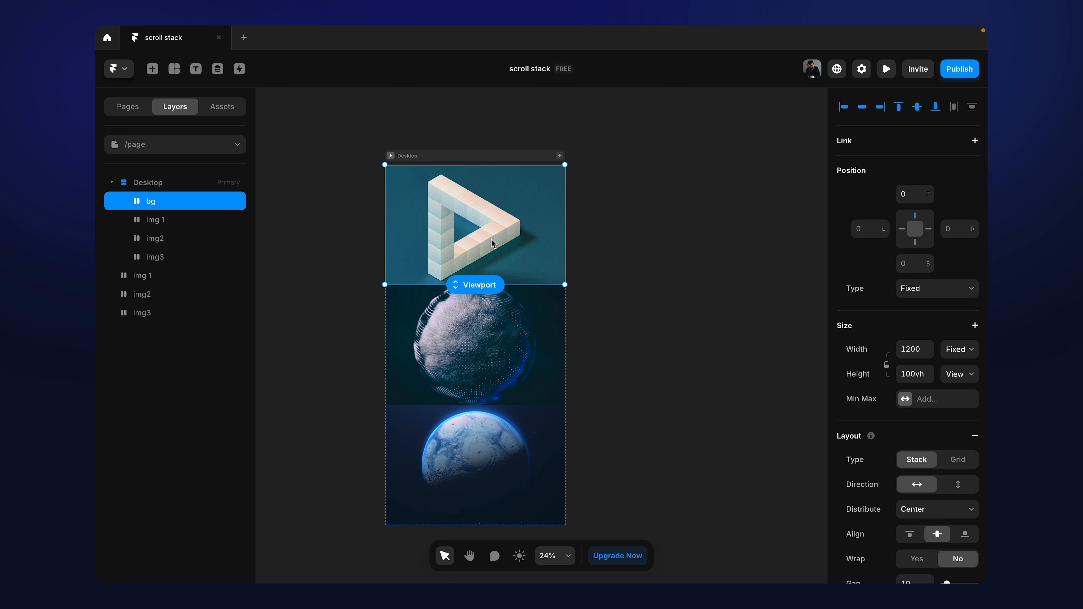
left_click(154, 225)
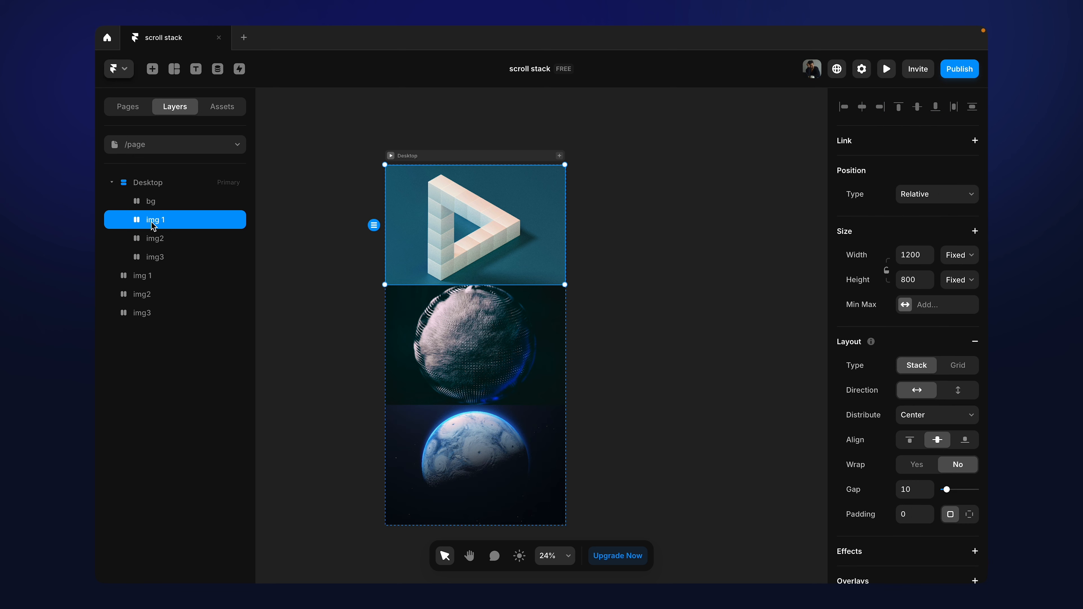
left_click(157, 240)
left_click(157, 261)
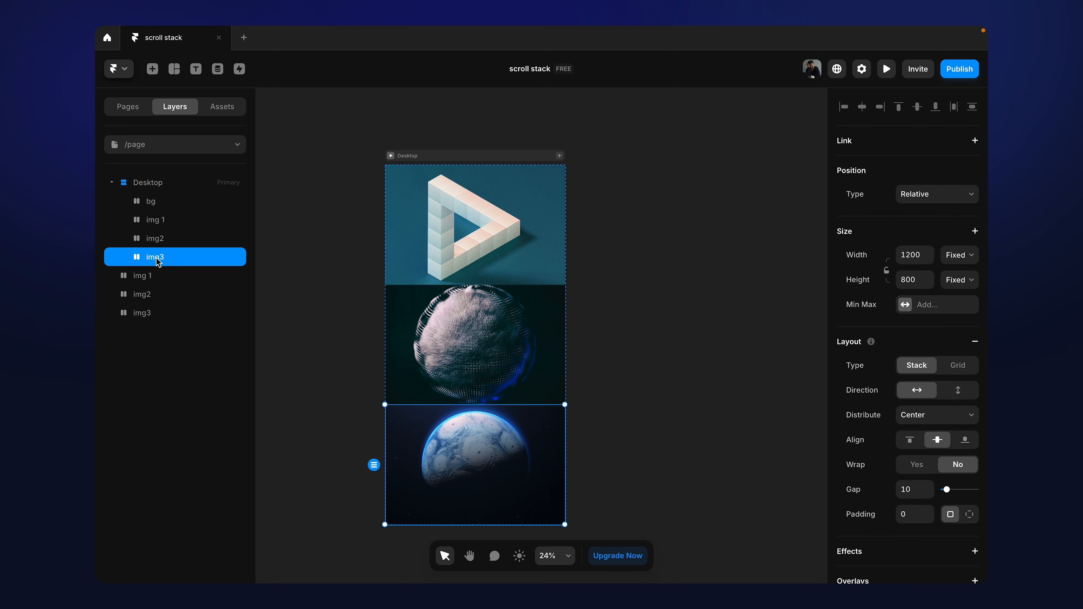
left_click(161, 224)
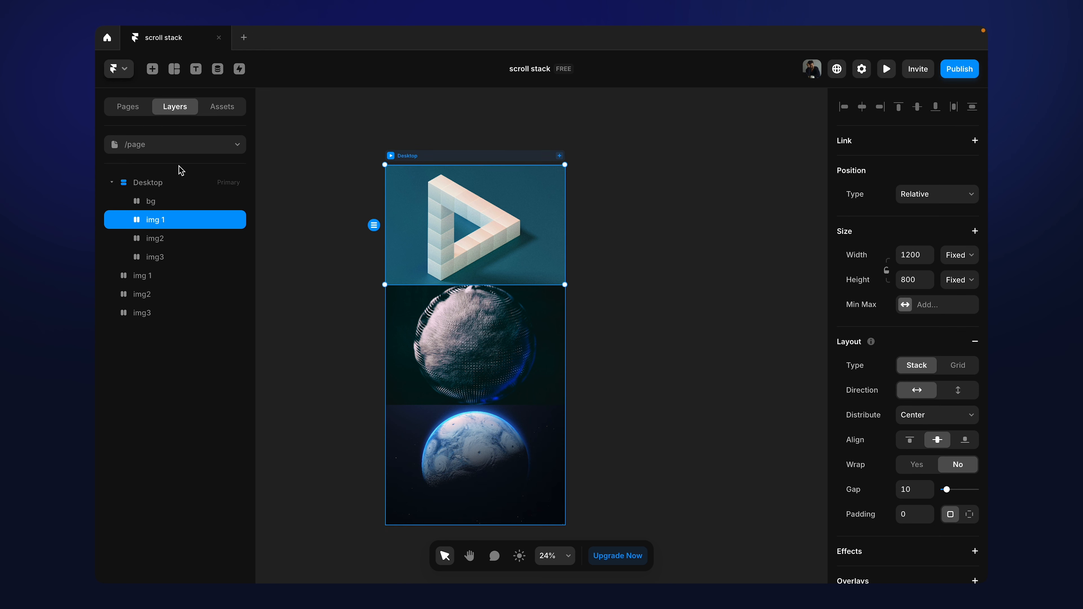
Step: Switch to the Home page and preview its finished scroll stack effect by scrolling up and down
left_click(188, 148)
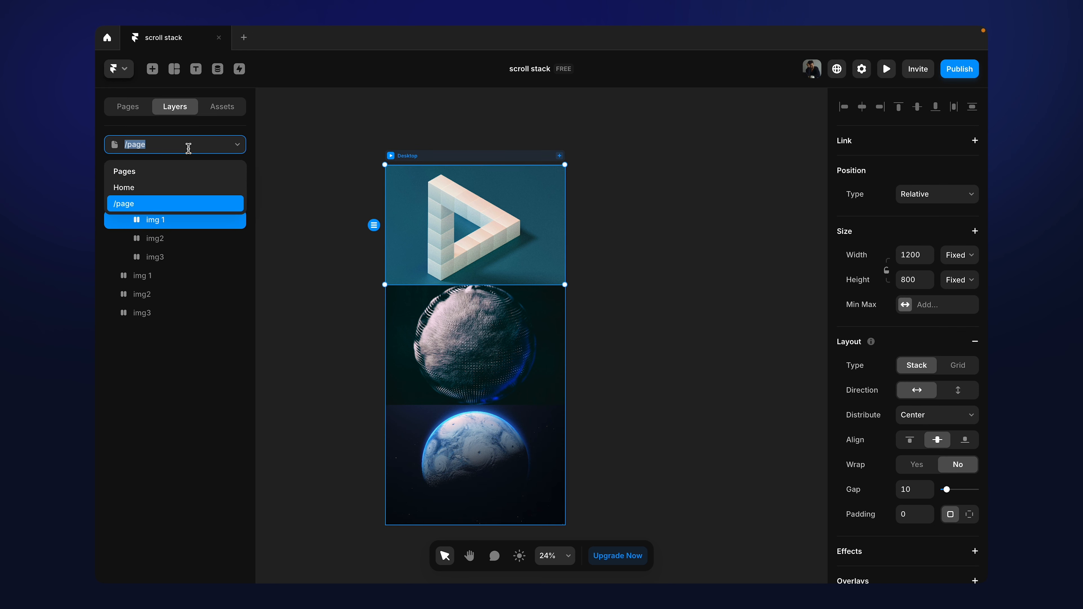
left_click(162, 187)
left_click(397, 139)
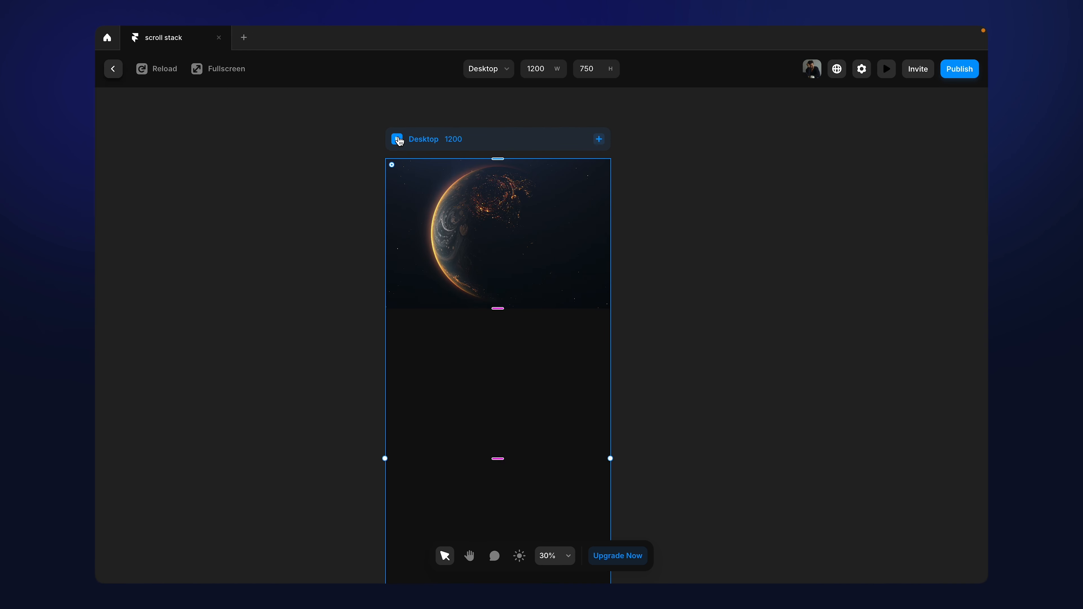
scroll(523, 240, "down", 5)
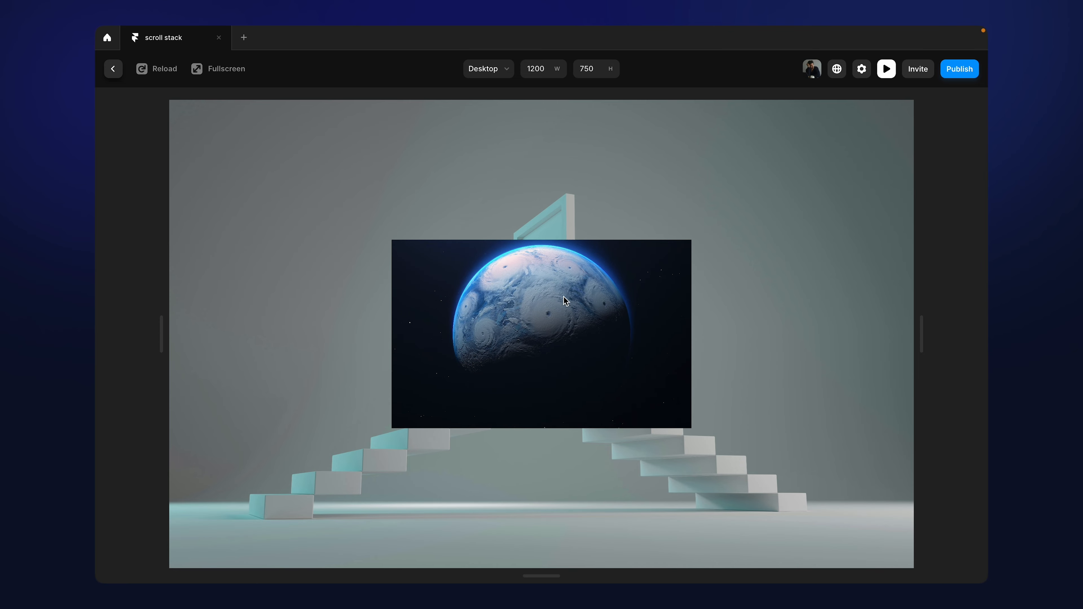
scroll(564, 296, "up", 3)
scroll(564, 297, "down", 3)
scroll(564, 296, "down", 5)
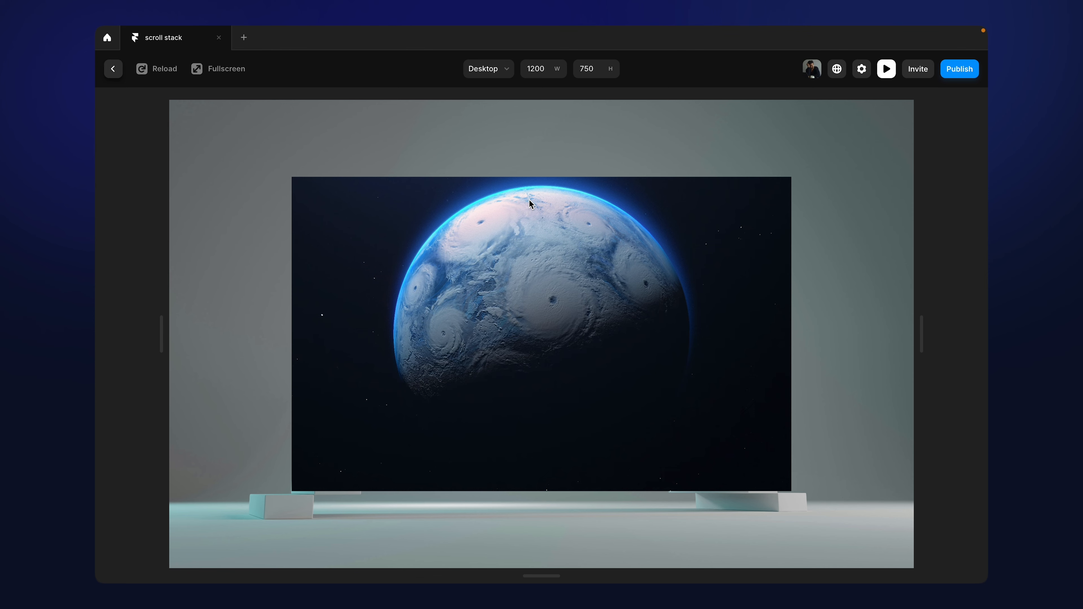
Step: Close the preview, switch to /page and set the position type of img 1, img2 and img3 inside Desktop to Fixed
left_click(113, 69)
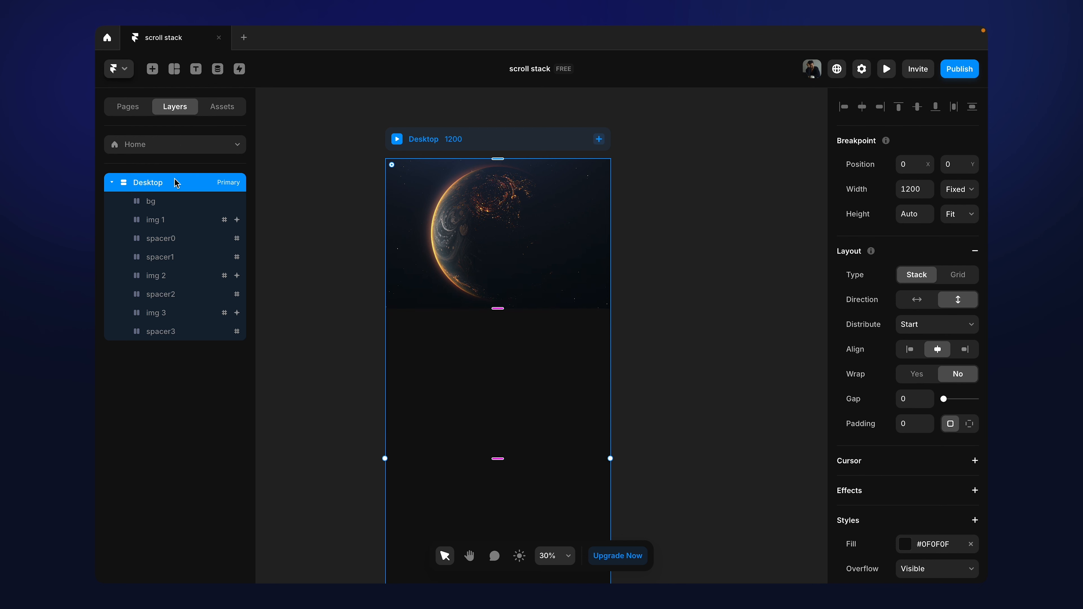
left_click(177, 144)
left_click(163, 201)
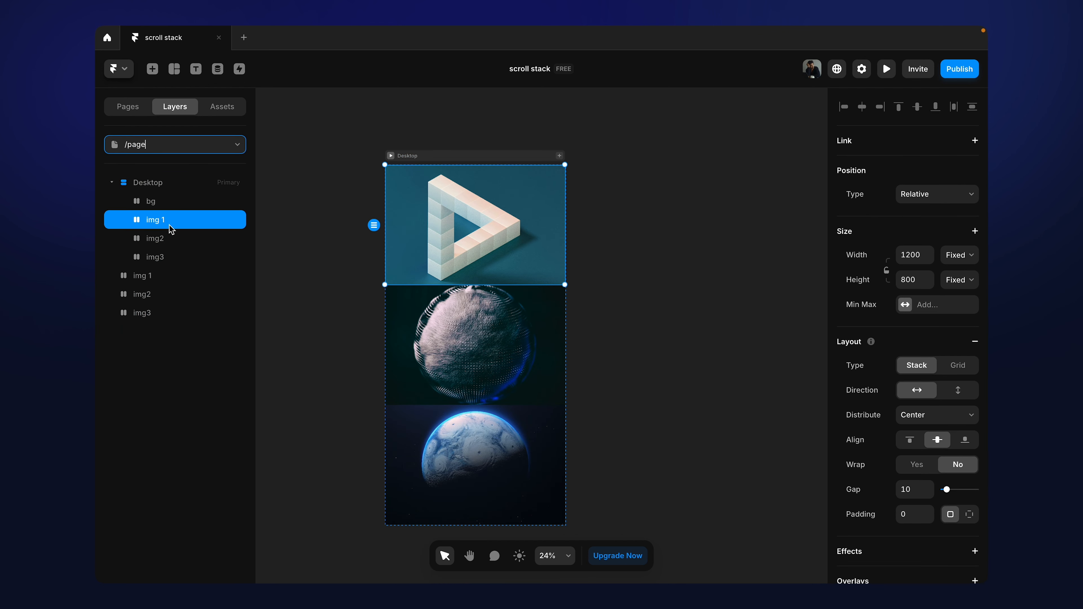
left_click(167, 239, "shift")
left_click(167, 258, "shift")
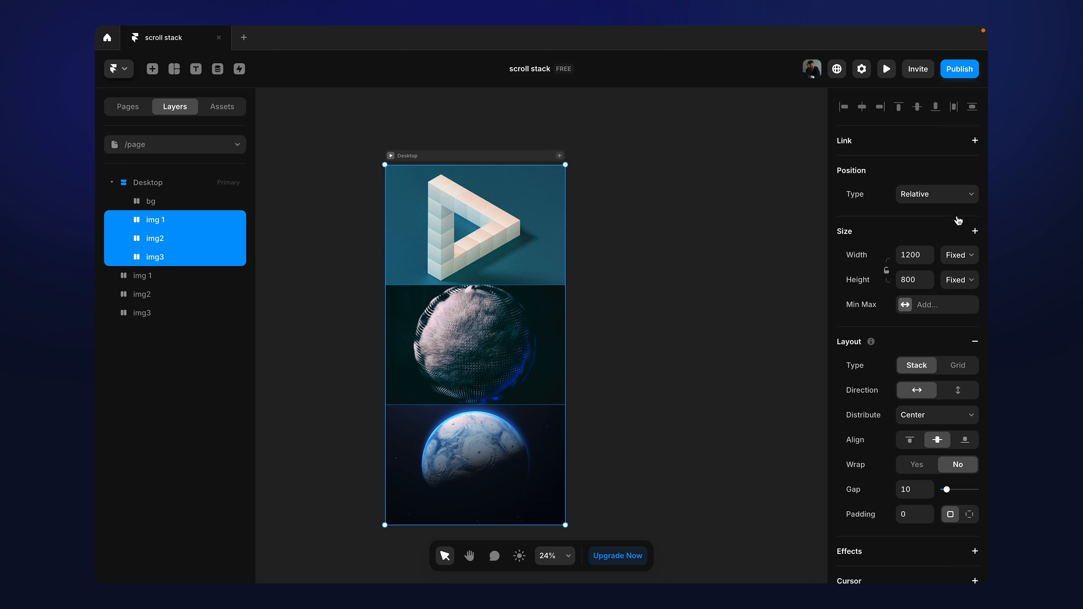
left_click(966, 202)
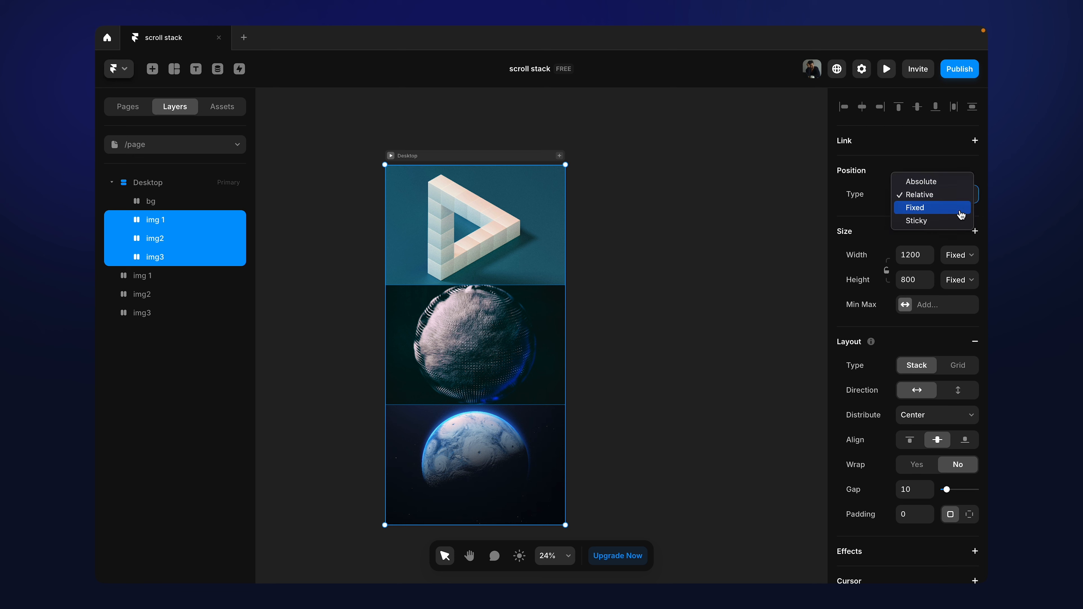
left_click(961, 211)
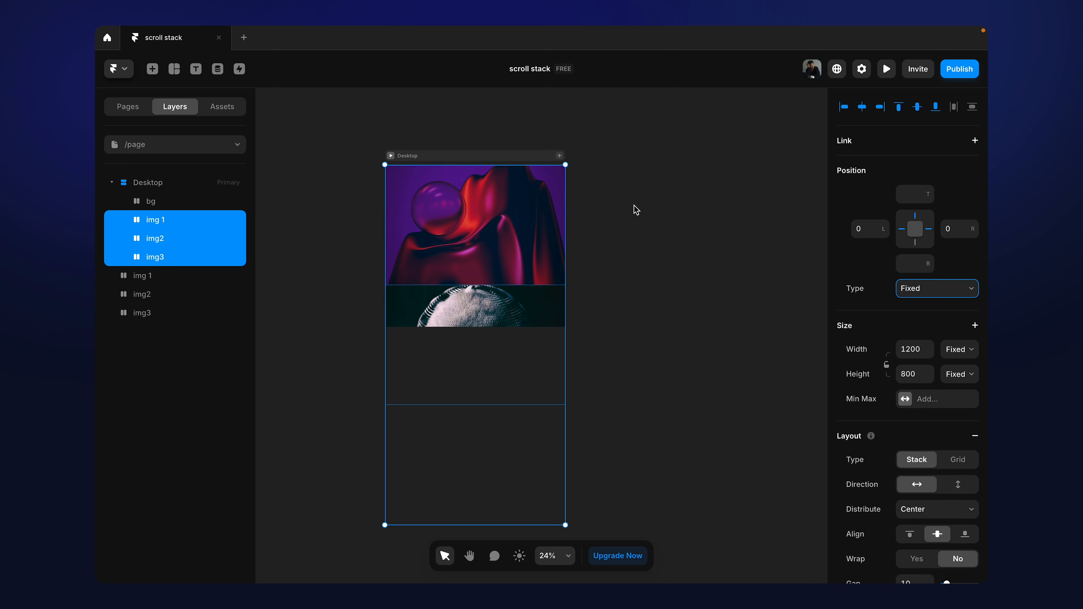
Step: Set the height of img 1, img2 and img3 inside the Desktop frame to 100vh
left_click(507, 158)
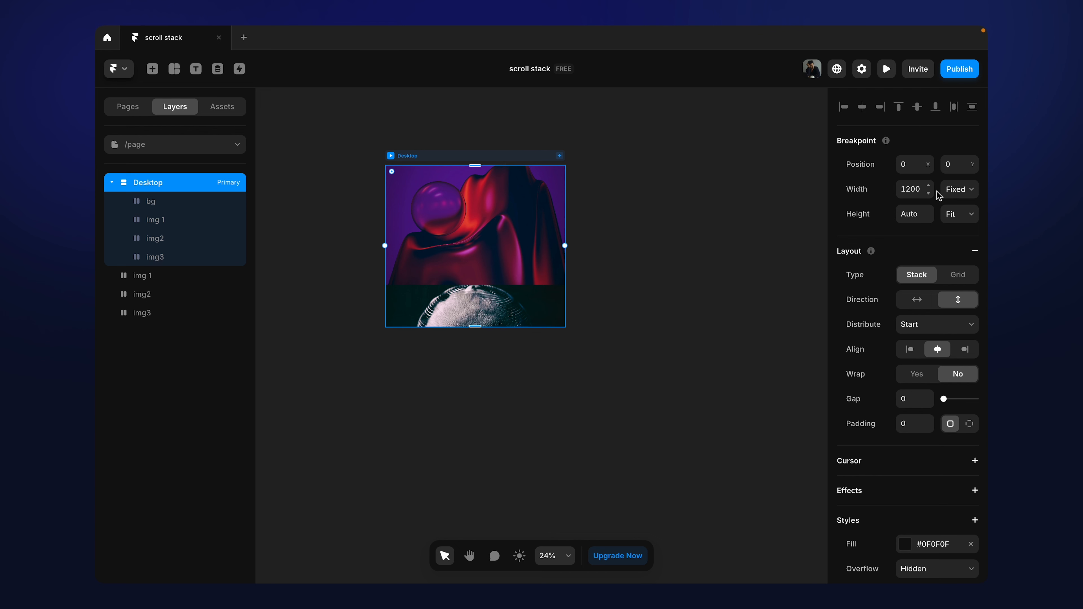
left_click(480, 231)
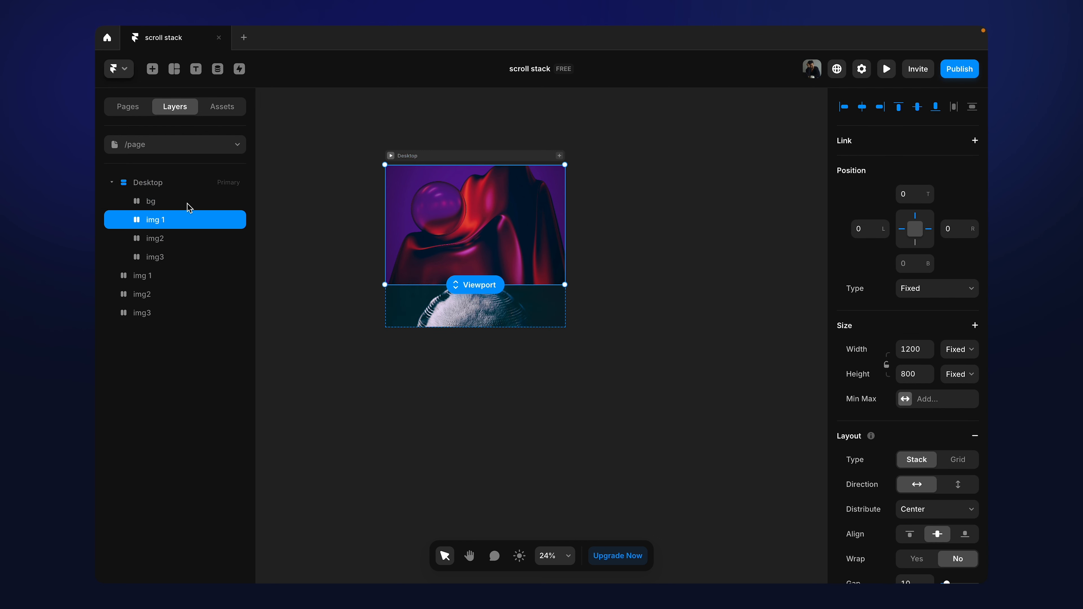
left_click(165, 204)
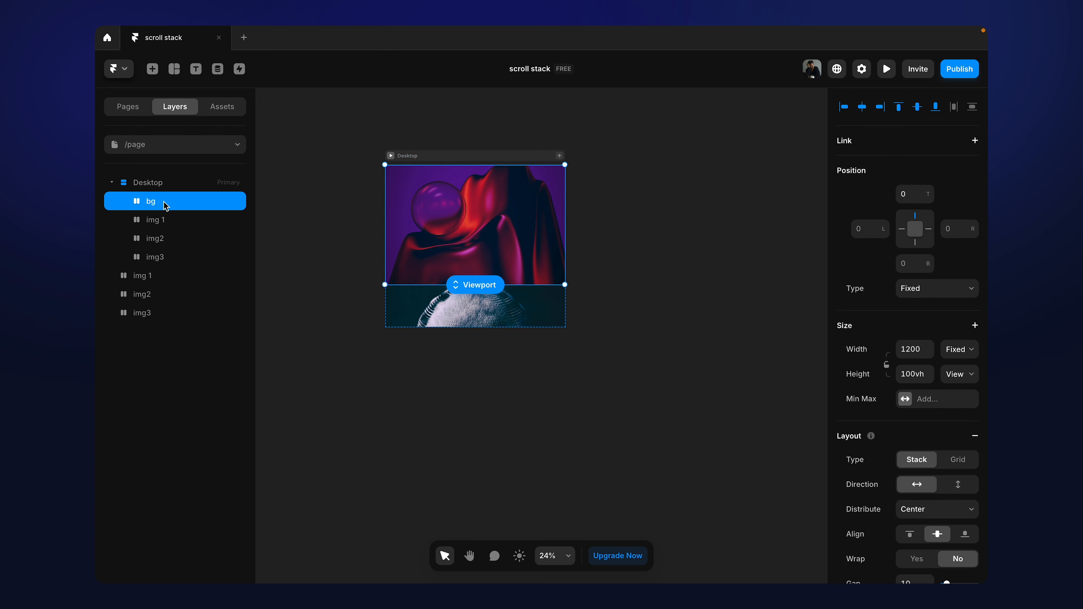
left_click(156, 223)
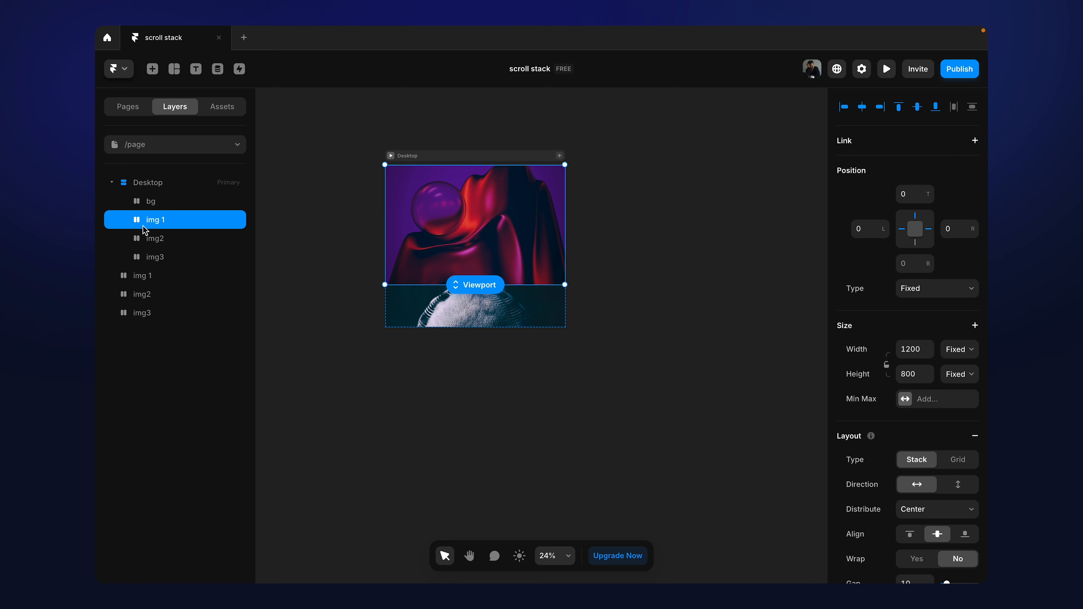
left_click(155, 241, "shift")
left_click(157, 260, "shift")
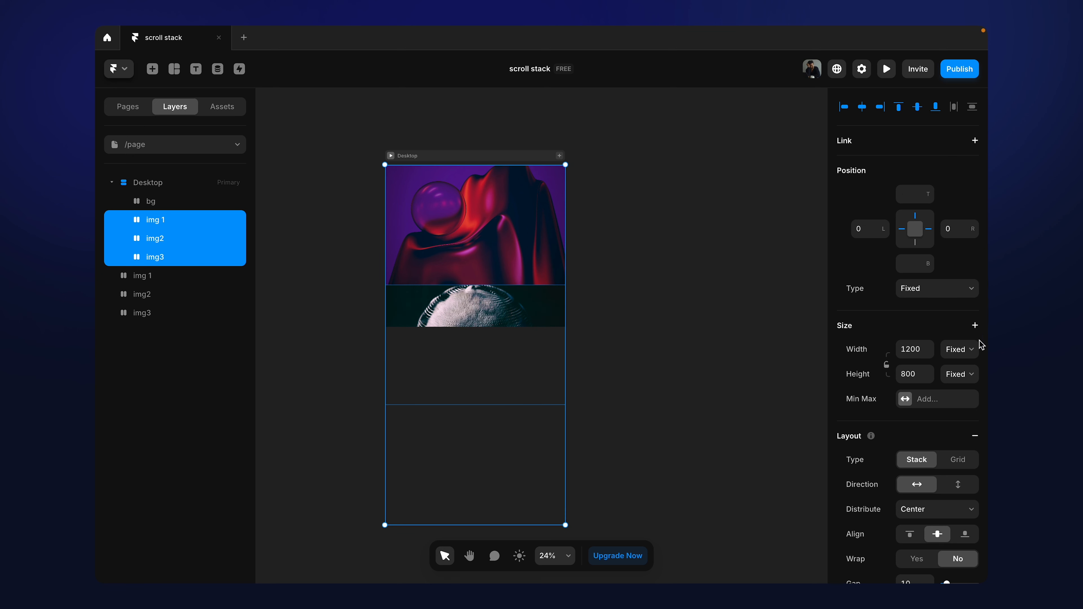
left_click(913, 375)
type("100vh")
key("Return")
left_click(145, 207)
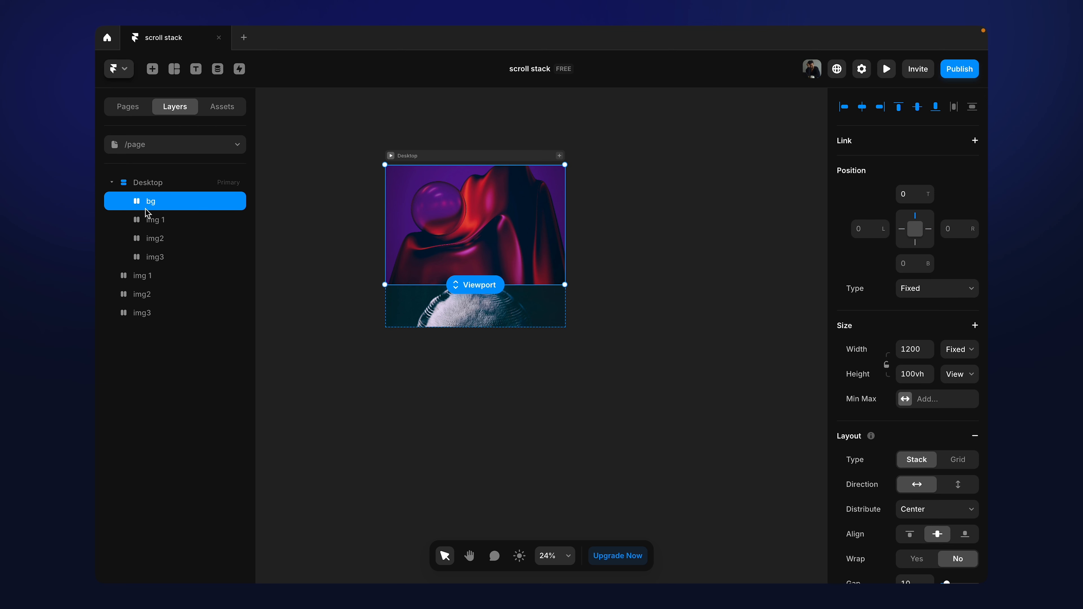
Step: Try to set the Desktop frame's height to 100vh
left_click(458, 156)
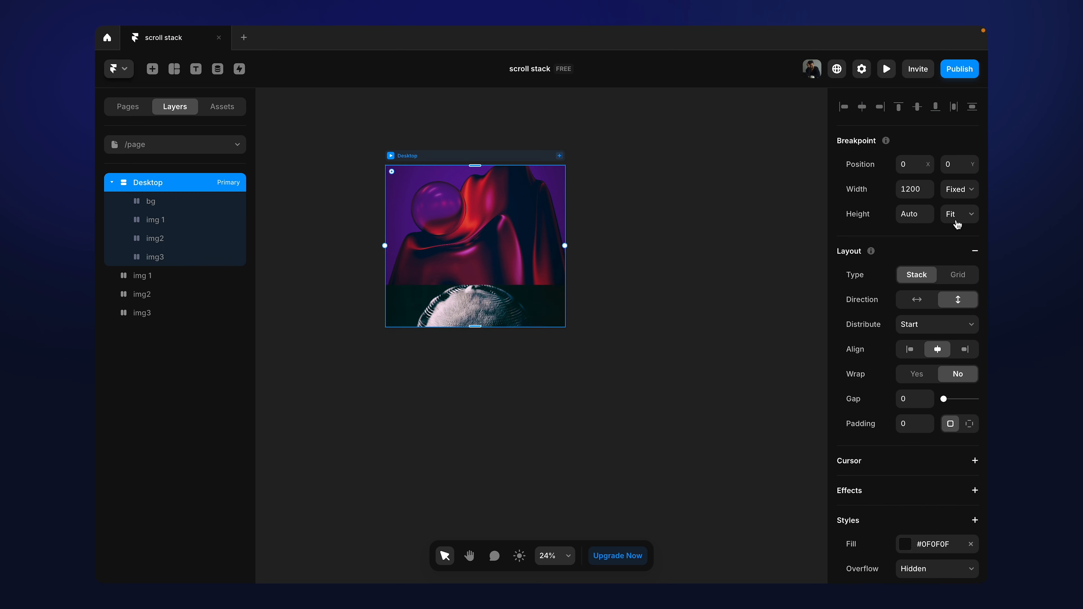
left_click(916, 214)
type("100vh")
key("Return")
left_click(701, 247)
left_click(464, 154)
Step: Check the bg layer's stacking settings, and set the Z Index of img 1 inside Desktop to 2
left_click(153, 203)
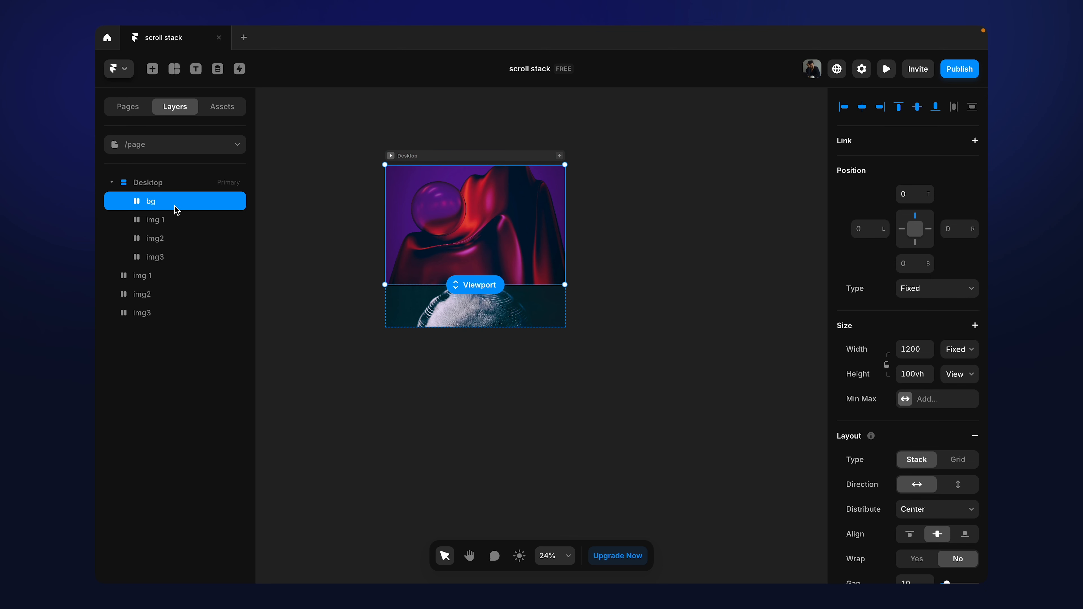
scroll(956, 411, "down", 10)
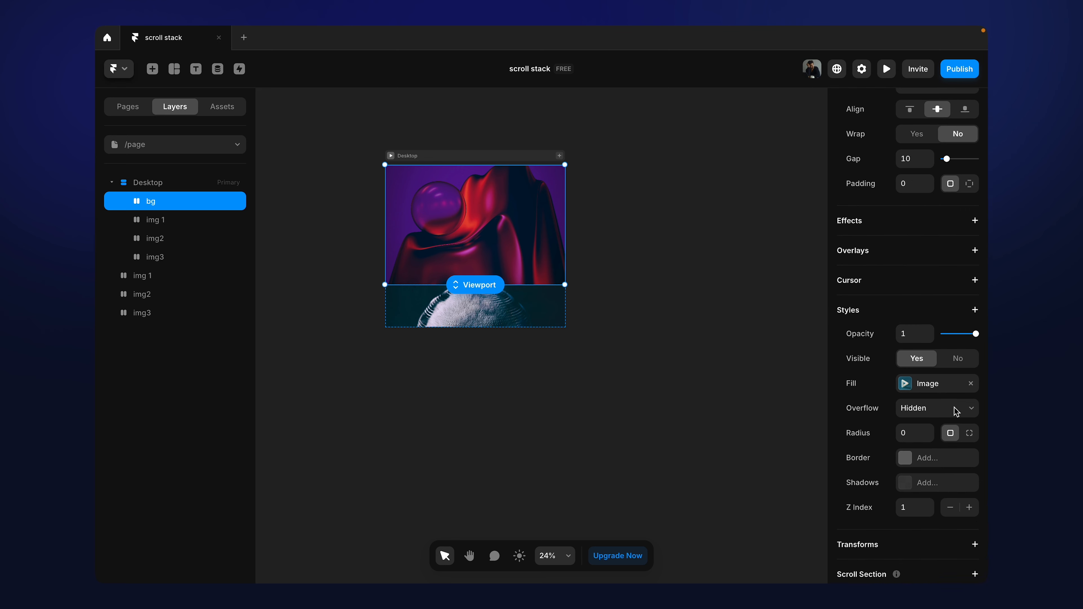
scroll(956, 410, "down", 1)
left_click(177, 217)
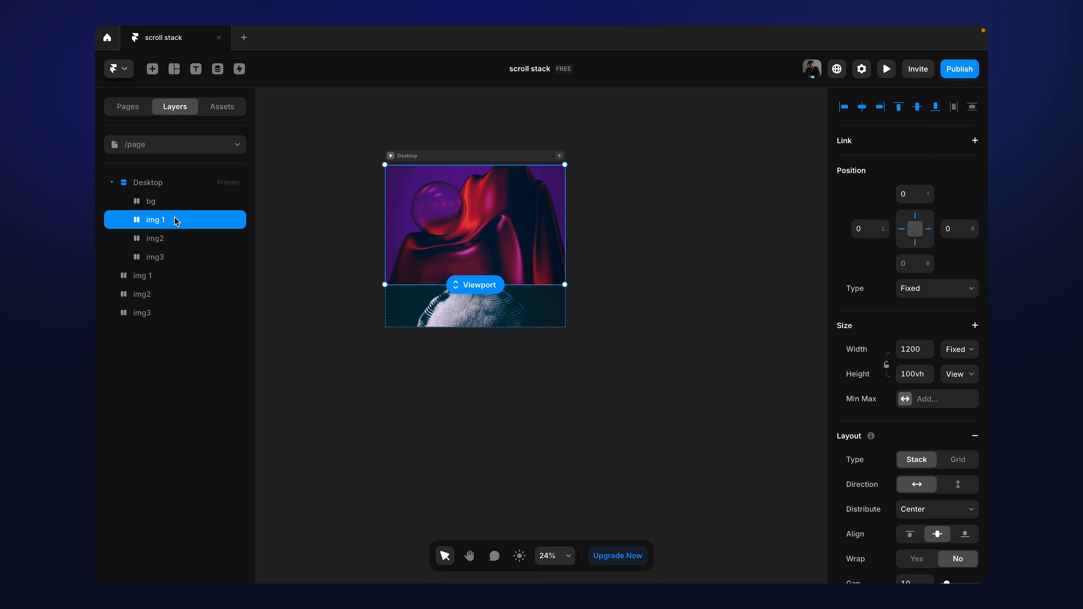
scroll(917, 401, "down", 10)
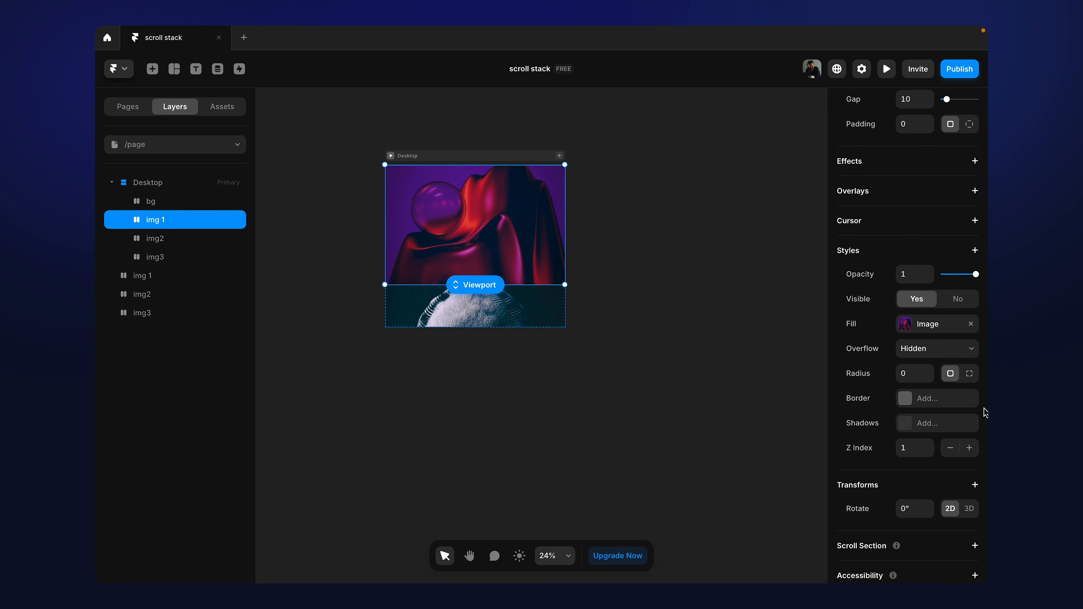
left_click(910, 452)
type("2")
Step: Set the Z Index of img2 inside the Desktop frame to 3
left_click(156, 238)
scroll(949, 376, "down", 10)
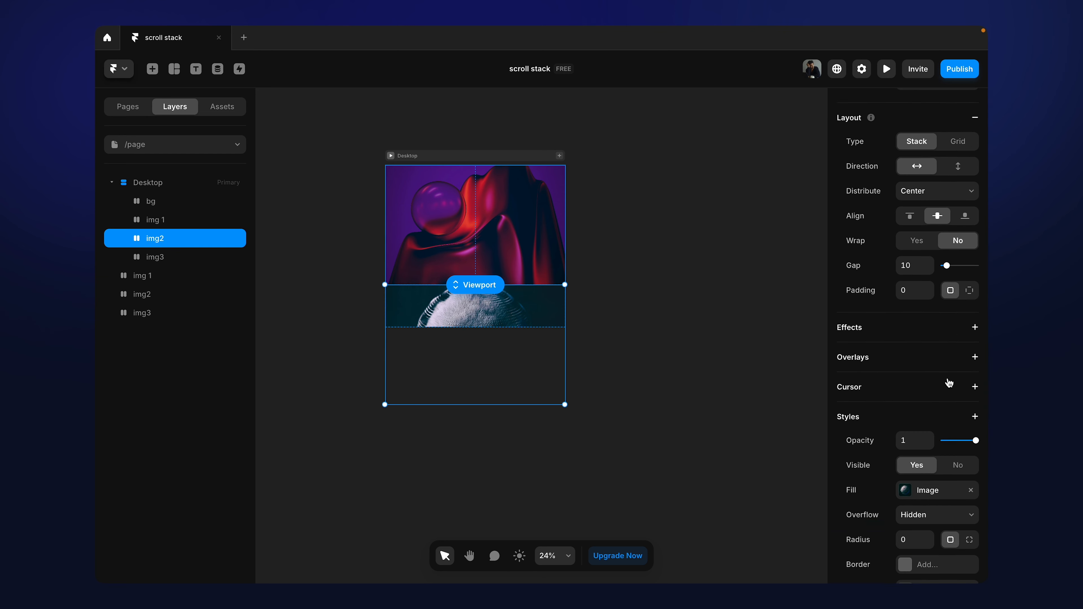
scroll(949, 383, "down", 3)
left_click(907, 427)
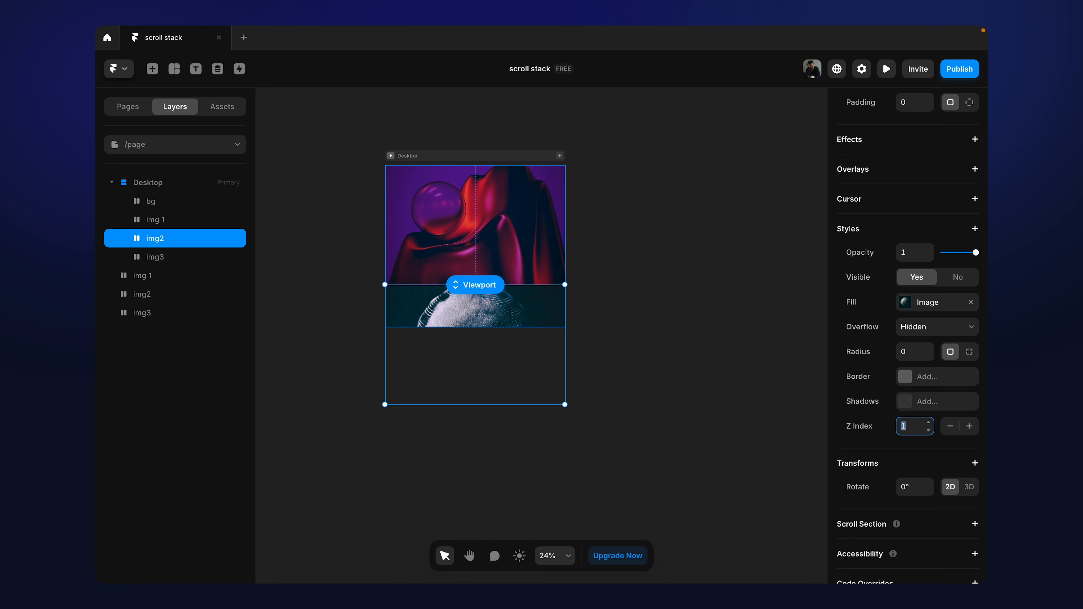
Step: Set the Z Index of img3 inside the Desktop frame to 4
left_click(189, 259)
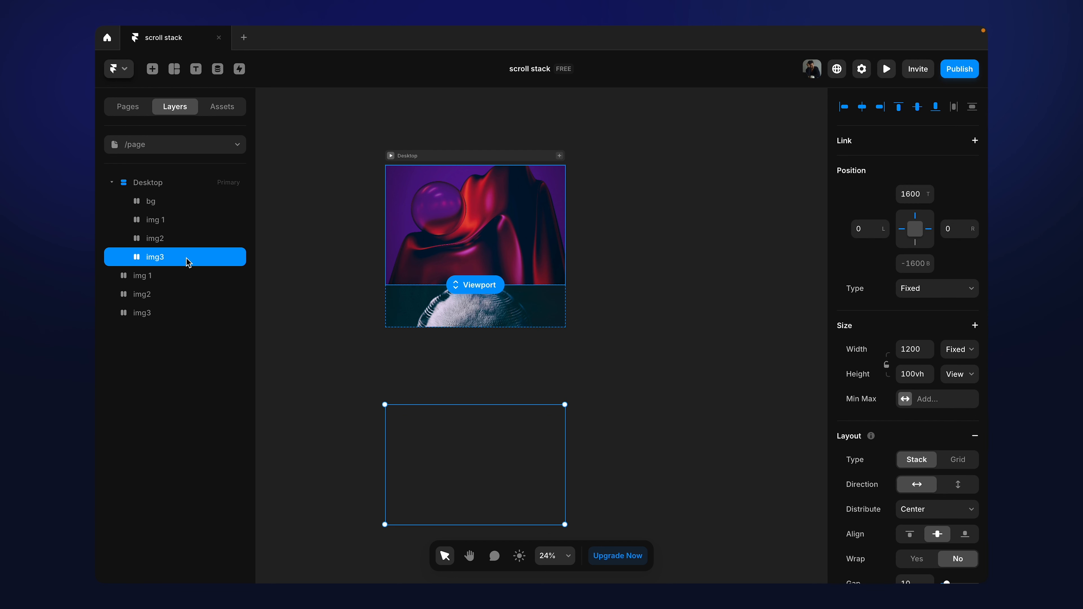
scroll(985, 422, "down", 5)
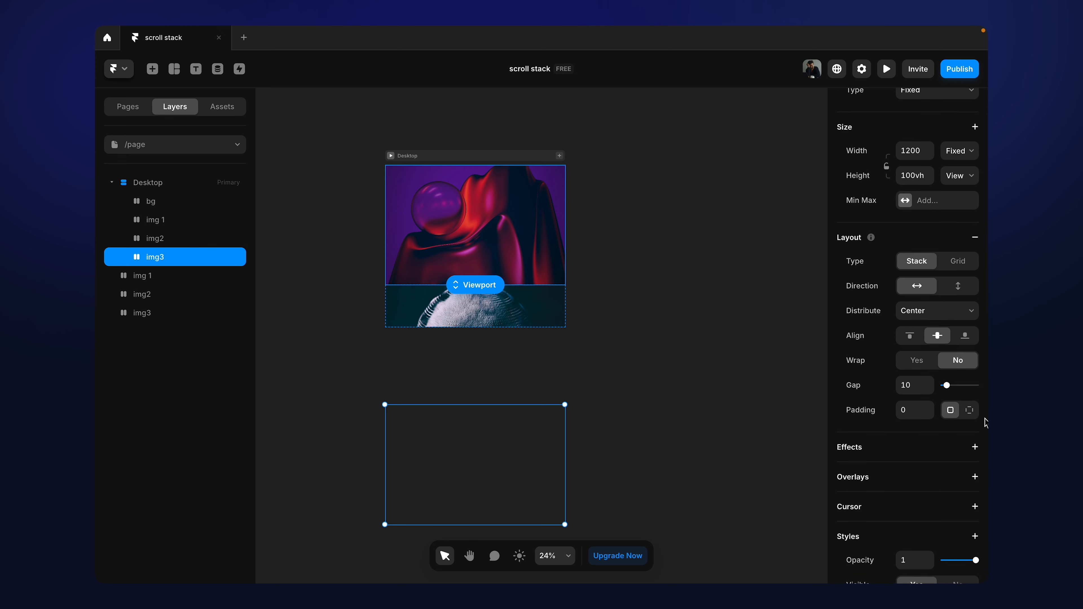
scroll(986, 423, "down", 1)
scroll(986, 423, "up", 1)
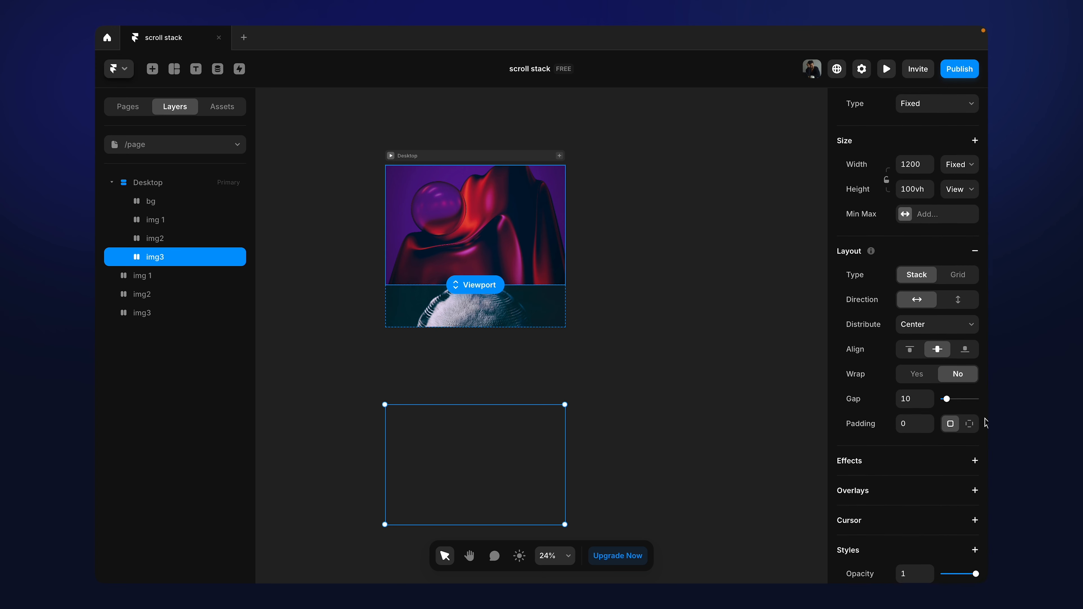
scroll(986, 423, "up", 1)
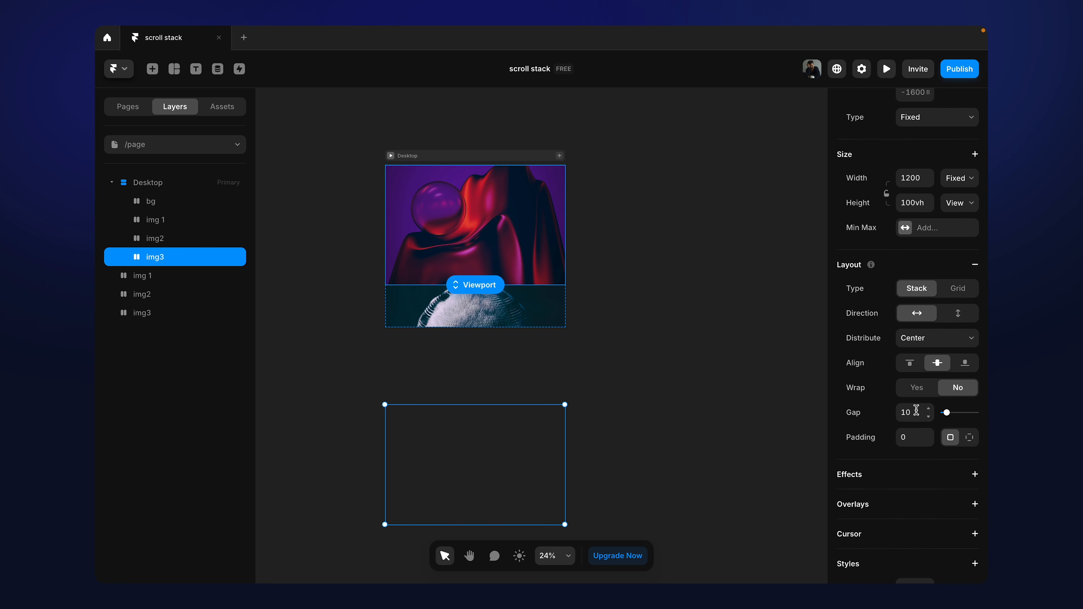
scroll(916, 411, "down", 3)
scroll(916, 411, "down", 20)
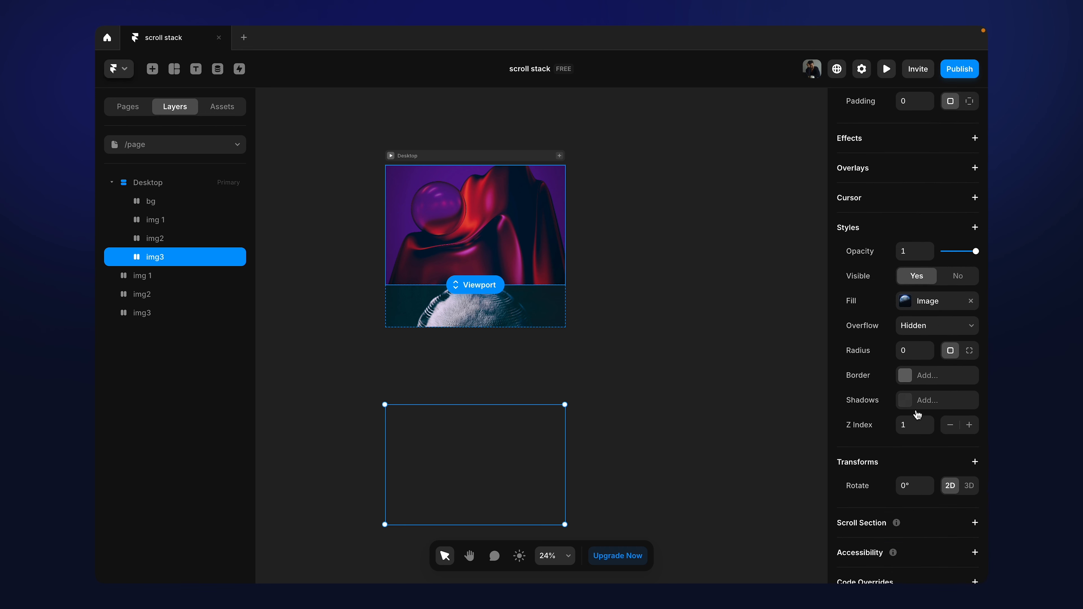
left_click(910, 427)
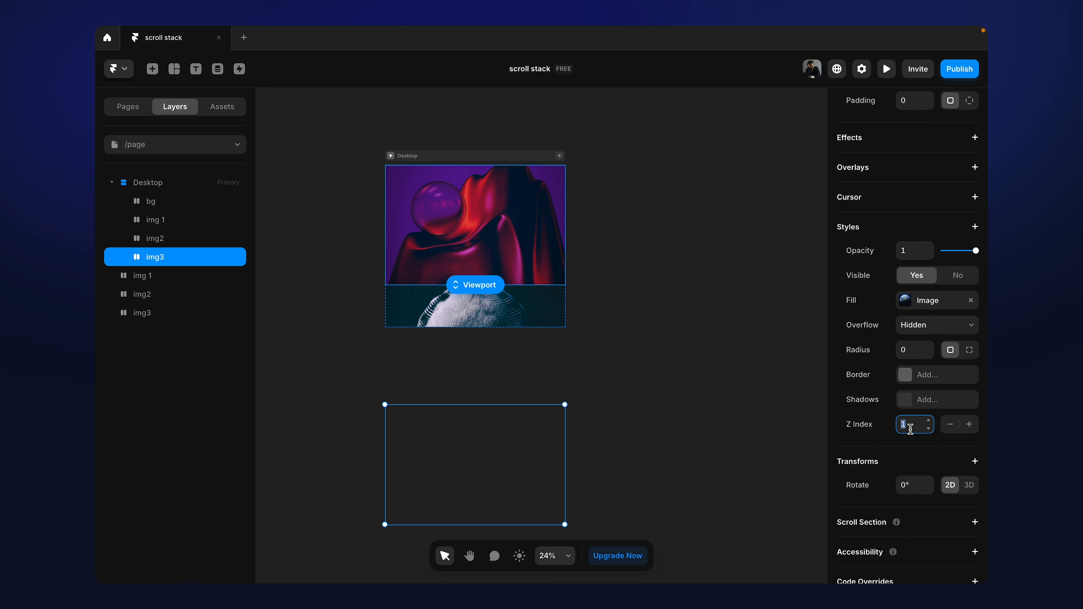
left_click(605, 223)
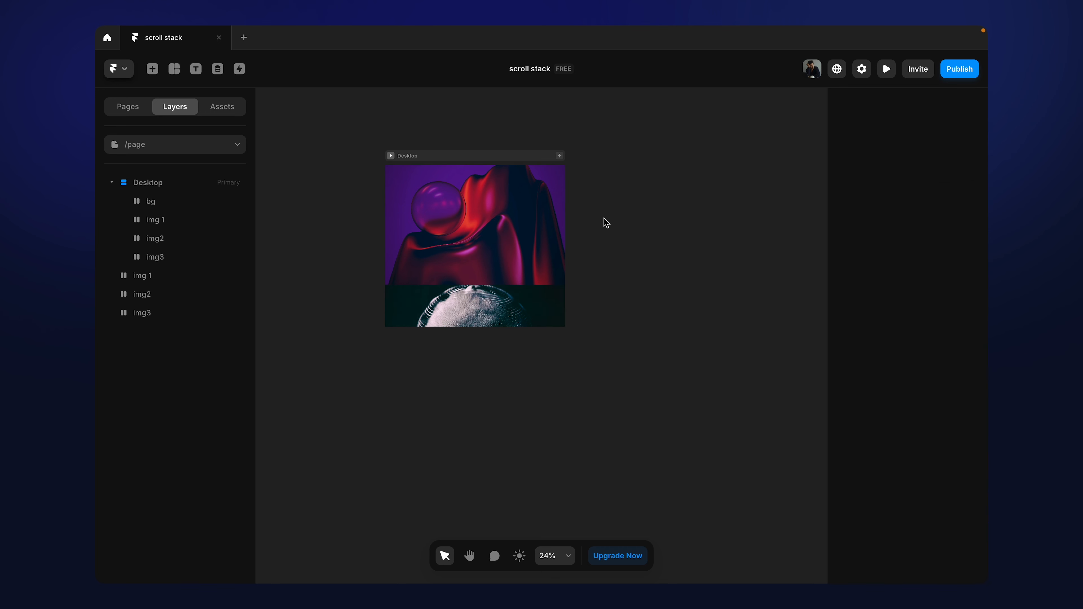
Step: Review the position of img 1, and set the top offset of img2 inside Desktop to 0
left_click(167, 221)
scroll(945, 254, "up", 20)
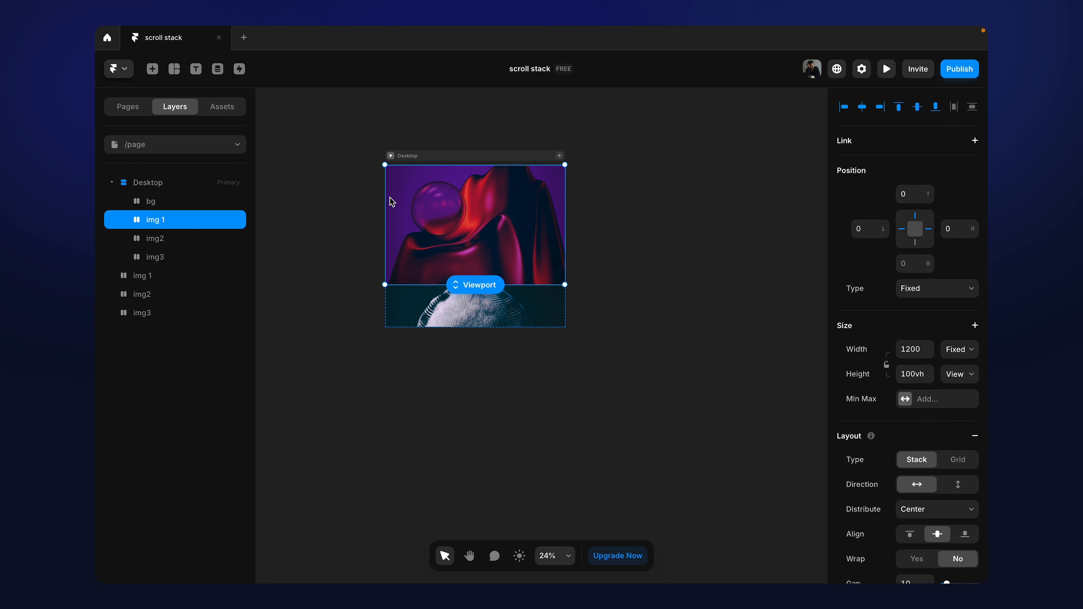
left_click(187, 242)
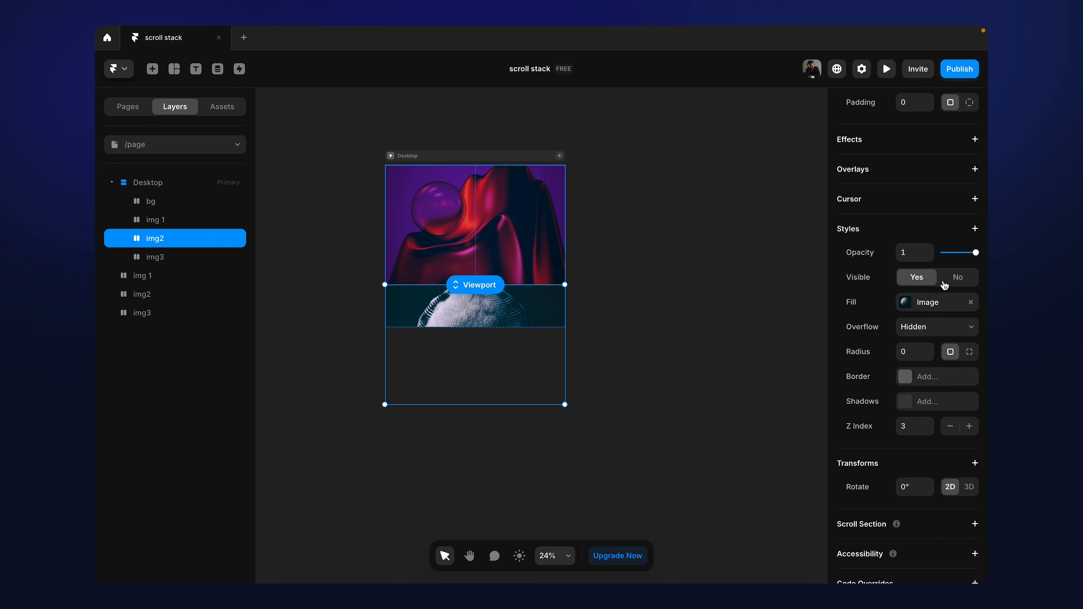
scroll(945, 285, "up", 15)
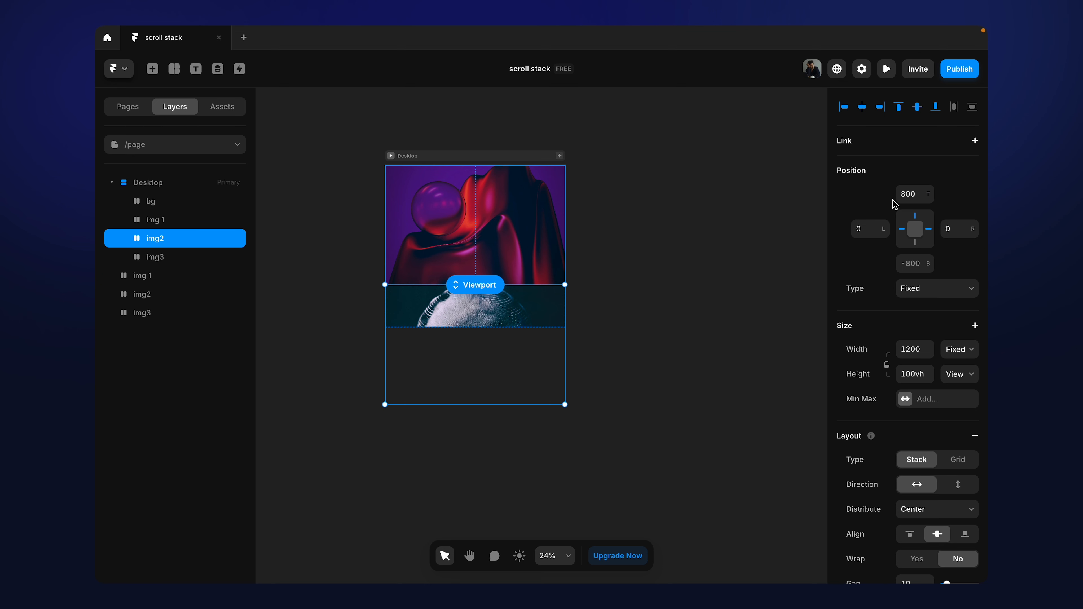
left_click(911, 195)
type("0")
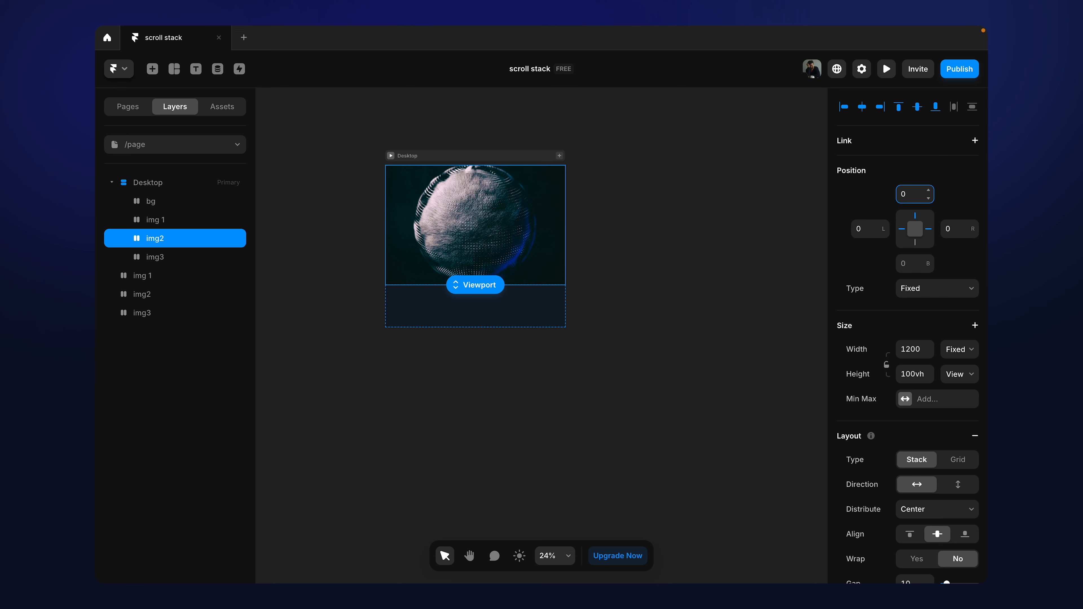
Step: Set the top offset of img3 inside the Desktop frame to 0
left_click(166, 257)
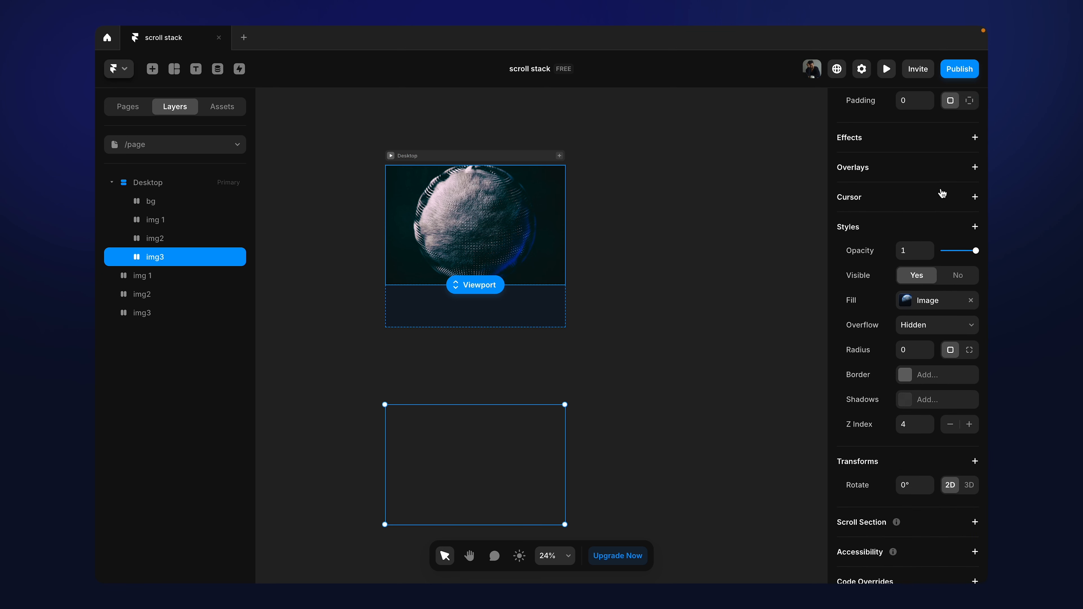
scroll(943, 194, "up", 10)
left_click(912, 192)
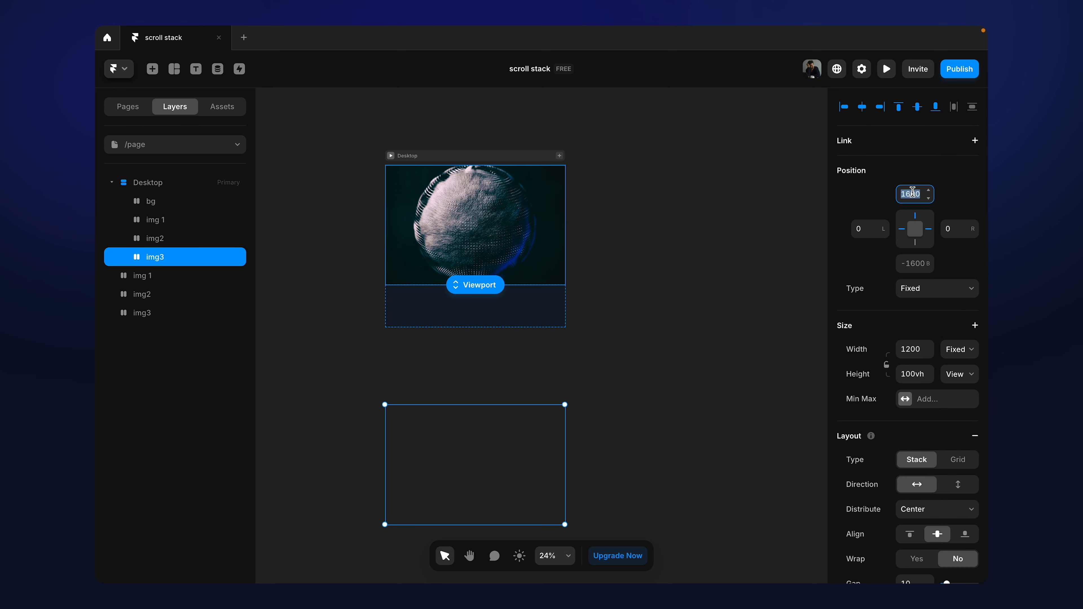
type("0")
left_click(486, 113)
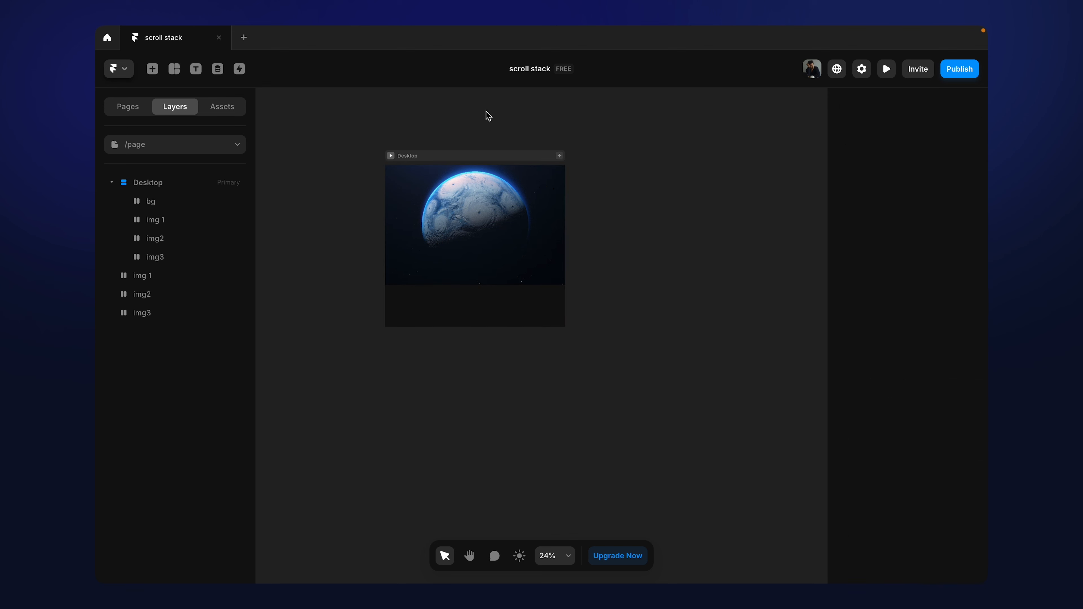
Step: Review the properties of the Desktop frame and its img 1, img3 and bg layers
left_click(437, 156)
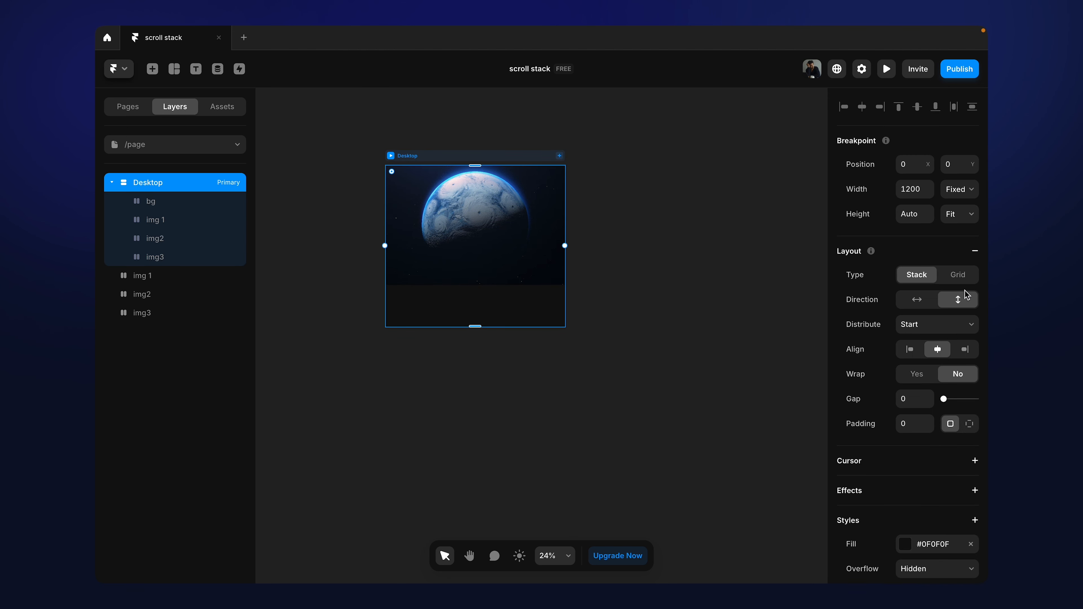
left_click(158, 219)
left_click(166, 261)
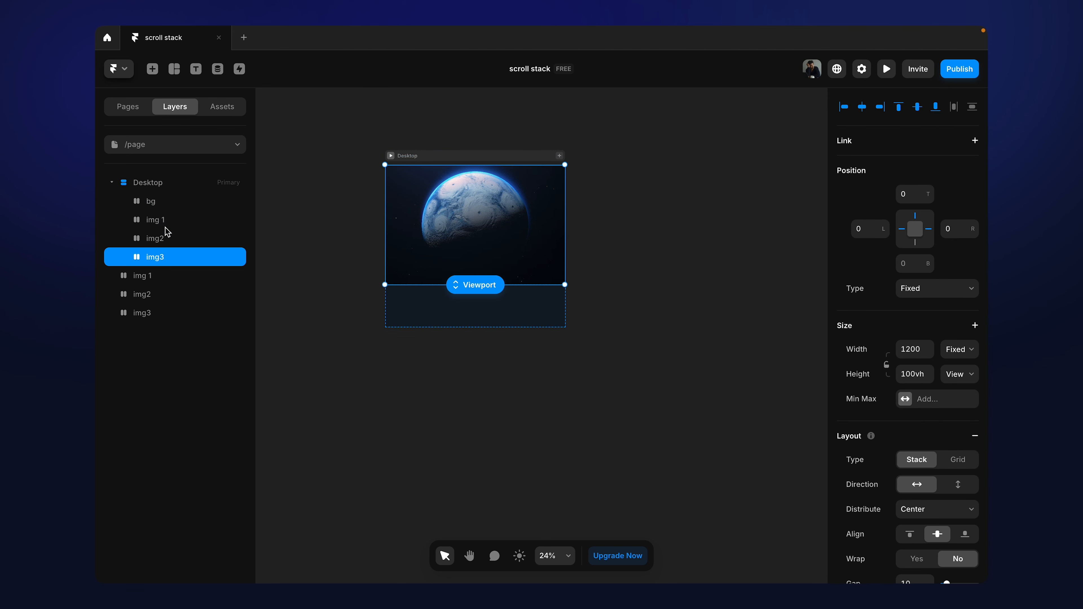
left_click(166, 208)
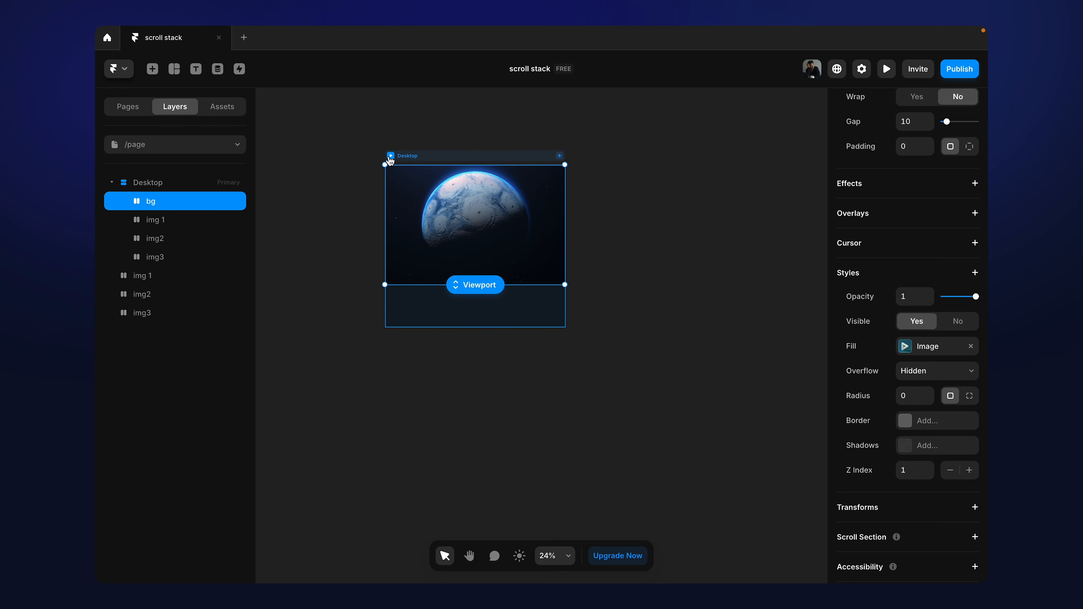
Step: Preview the Desktop frame of /page and return to the canvas
left_click(391, 156)
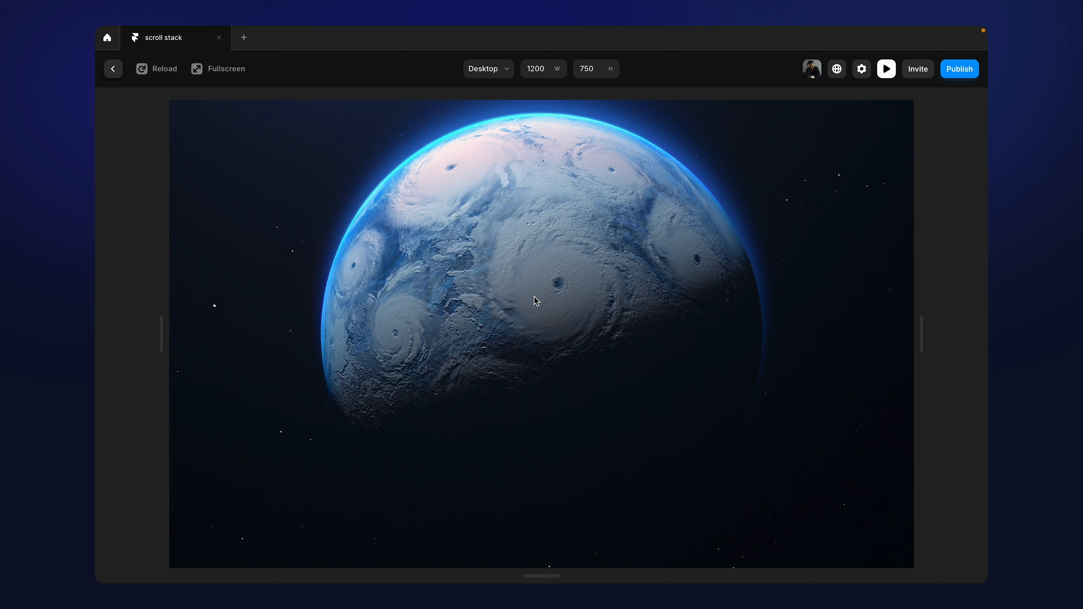
left_click(113, 69)
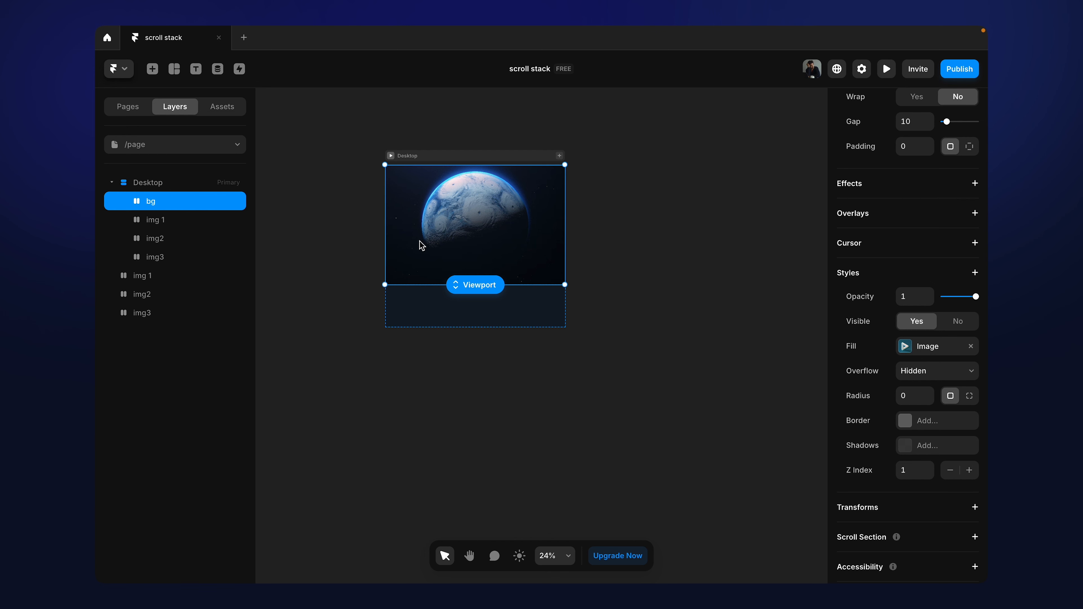
Step: Preview the scroll animation of the Home page's Desktop frame, and examine that page's img 1 layer
left_click(205, 145)
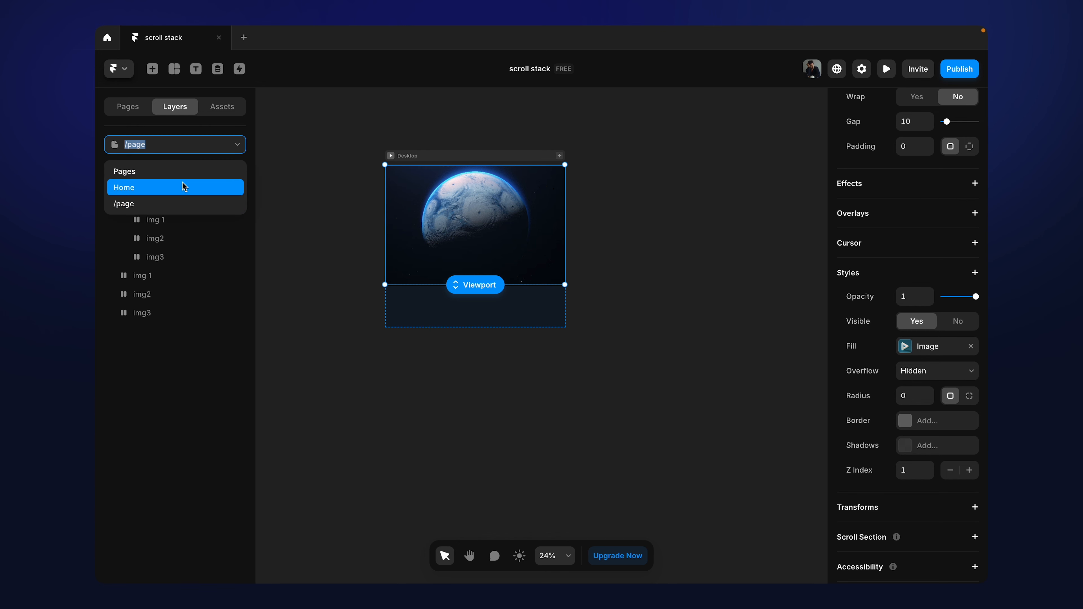
left_click(183, 185)
left_click(396, 139)
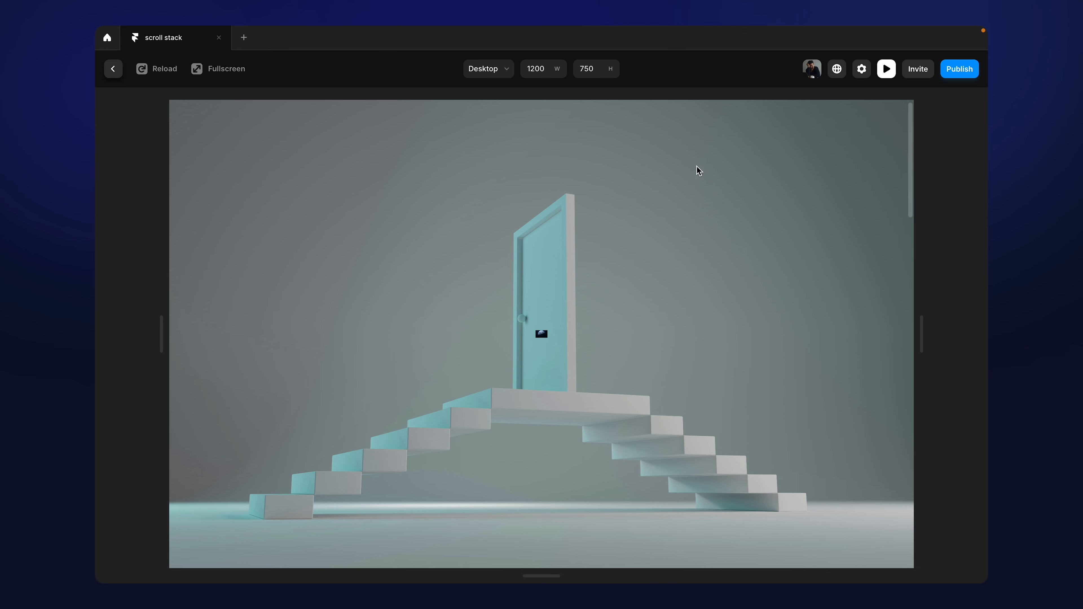
scroll(527, 225, "down", 5)
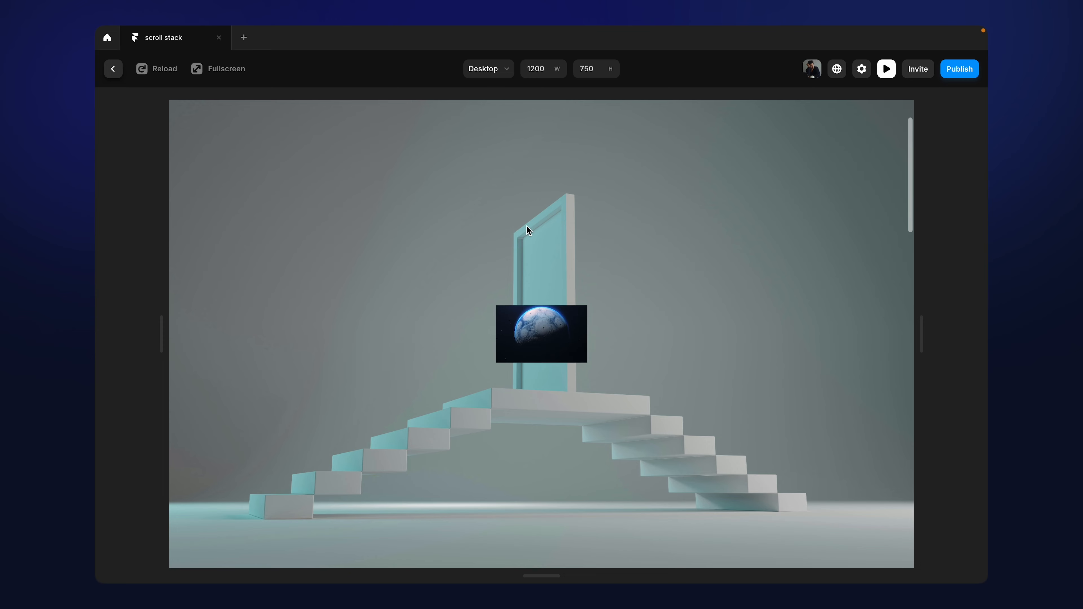
scroll(527, 226, "up", 5)
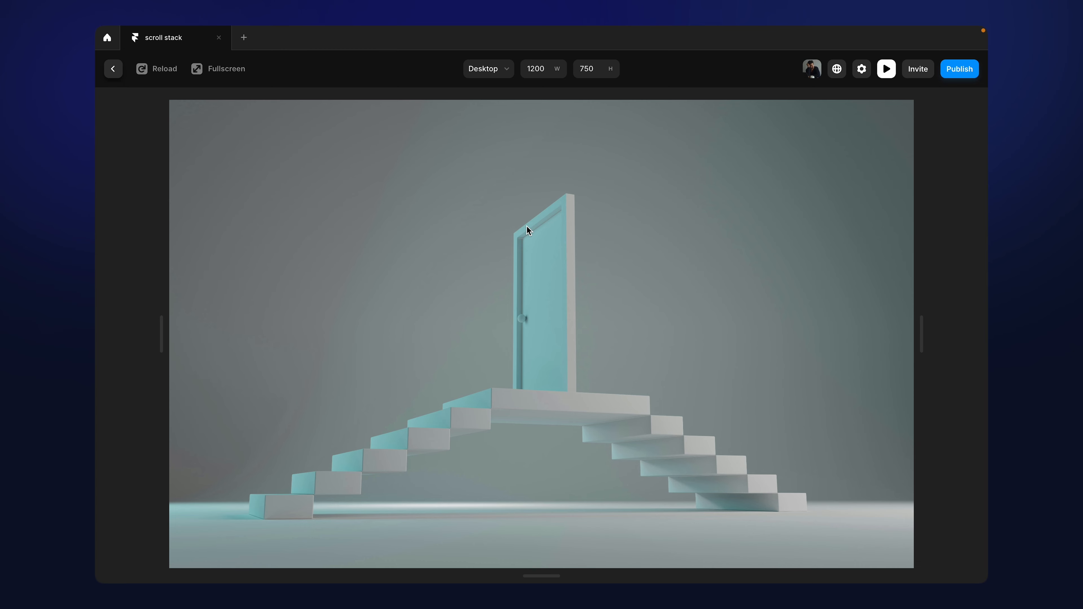
scroll(527, 226, "down", 5)
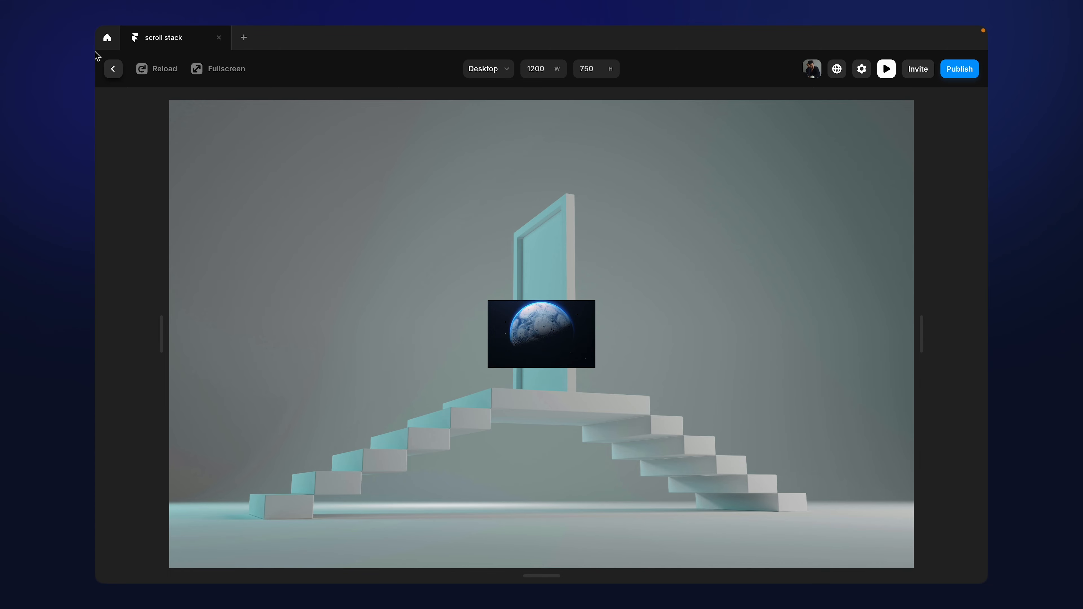
left_click(113, 68)
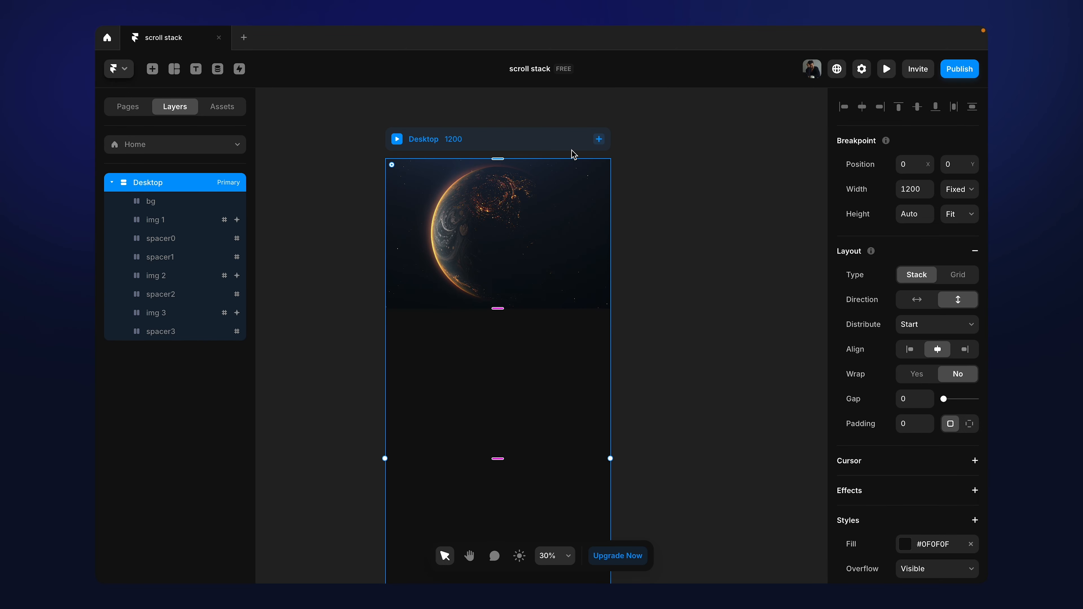
left_click(163, 223)
Step: Return to /page and duplicate the img 1 layer inside the Desktop frame
left_click(185, 145)
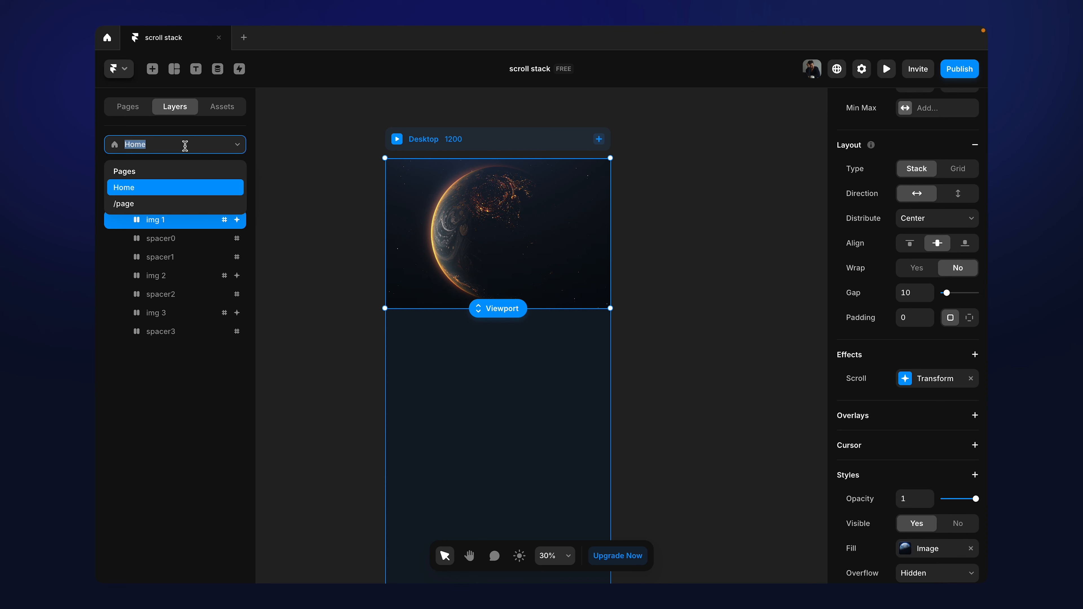
left_click(171, 204)
left_click(419, 145)
left_click(429, 155)
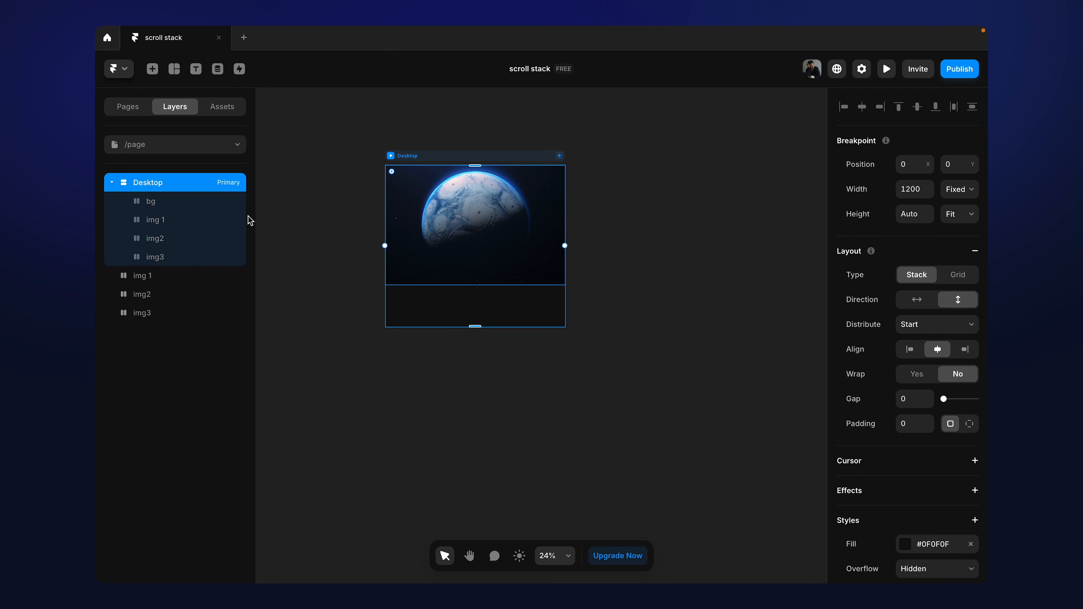
left_click(190, 227)
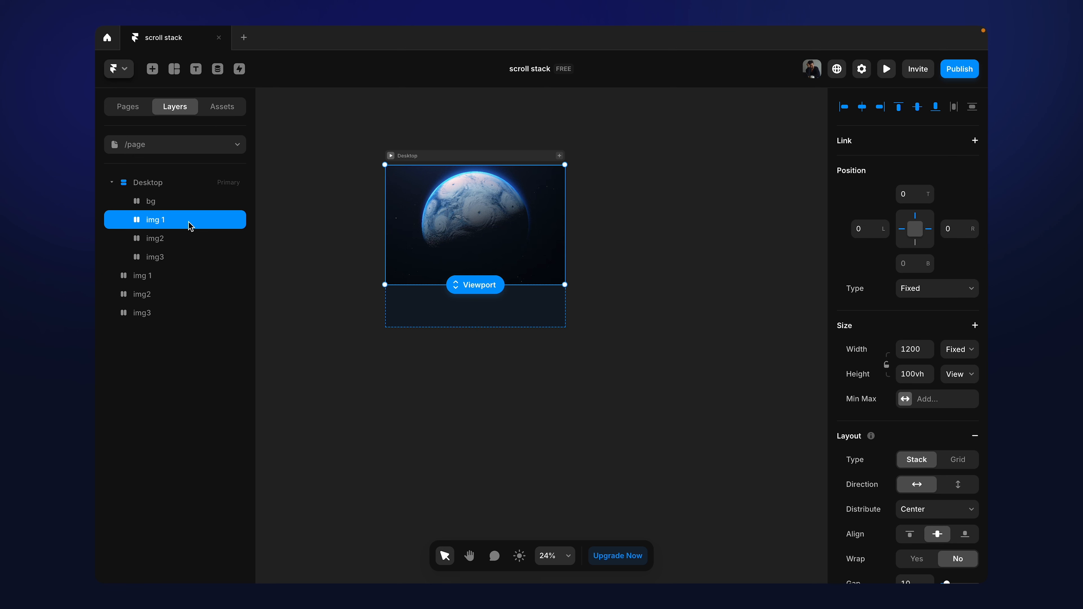
key("ctrl+d")
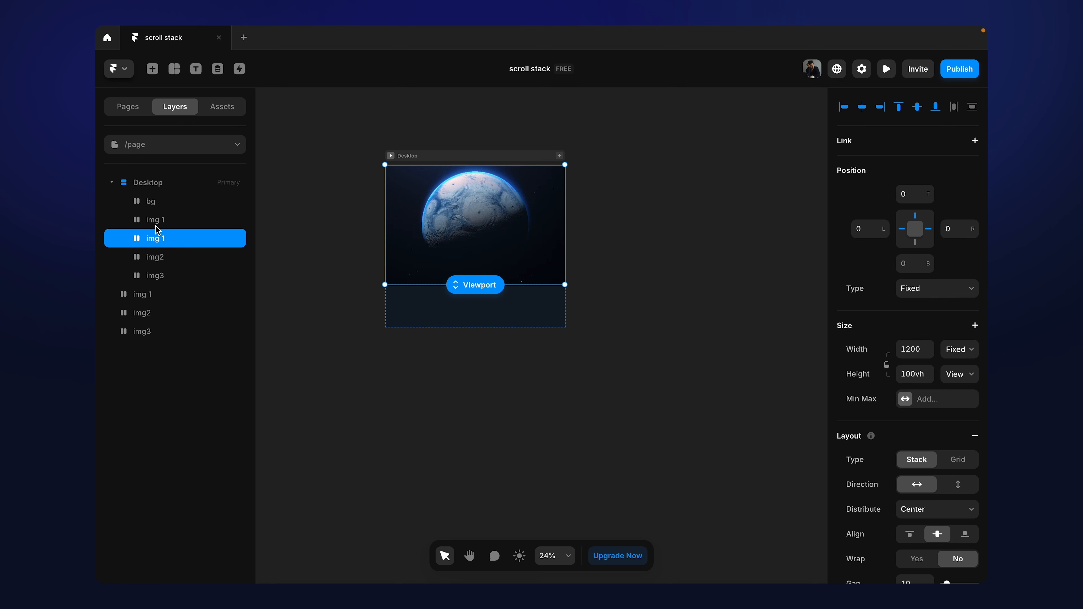
Step: Rename the duplicated img 1 layer inside the Desktop frame as spacer
scroll(917, 405, "down", 1)
scroll(917, 405, "down", 15)
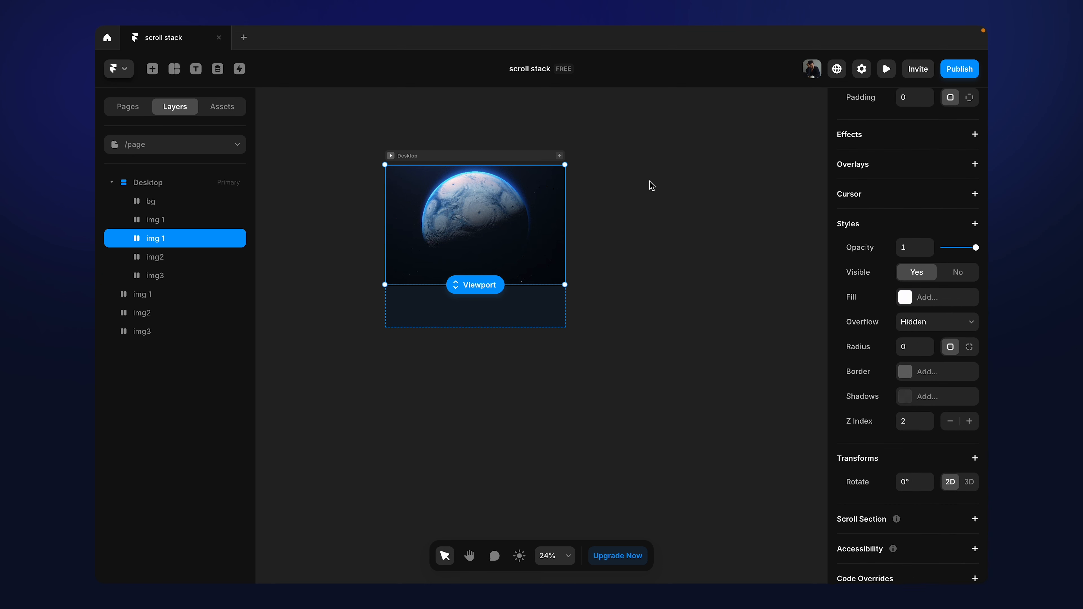
double_click(188, 237)
type("spacer")
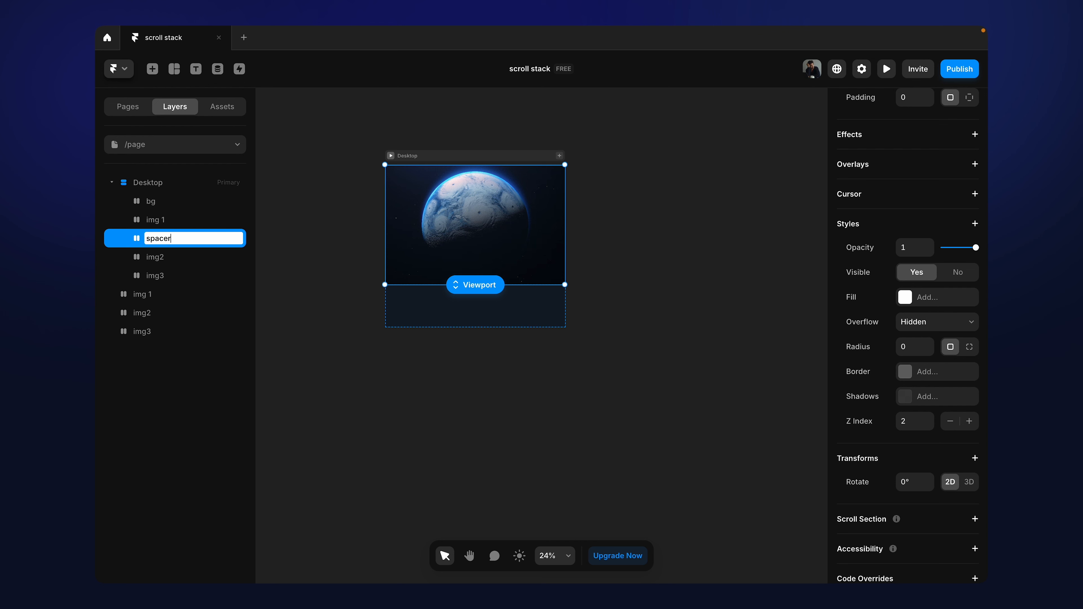
key("Return")
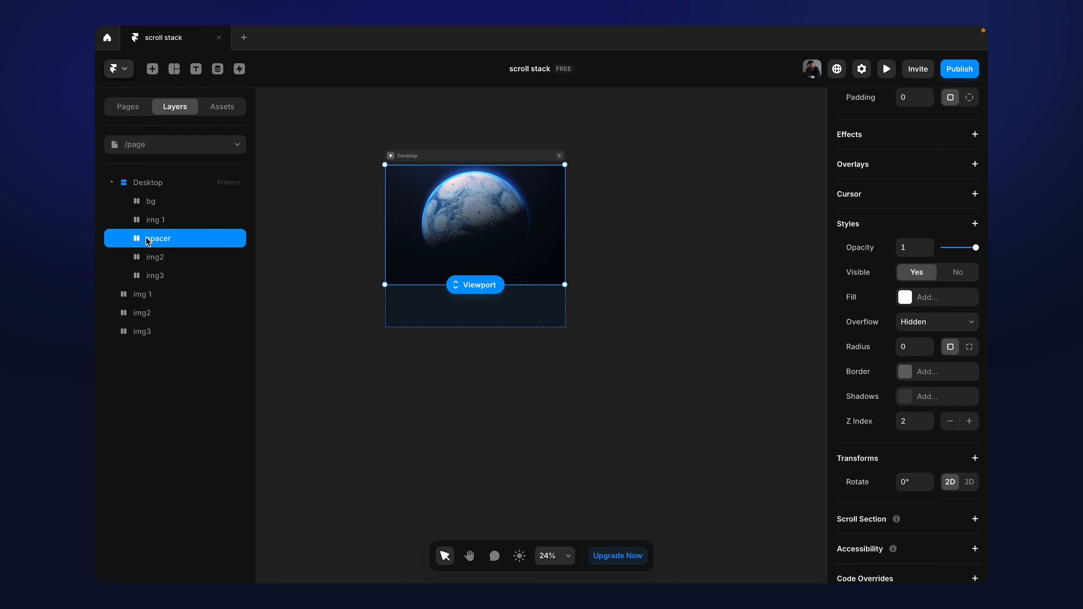
Step: Change the position type of the spacer layer to Relative and select the Desktop frame
scroll(843, 307, "up", 10)
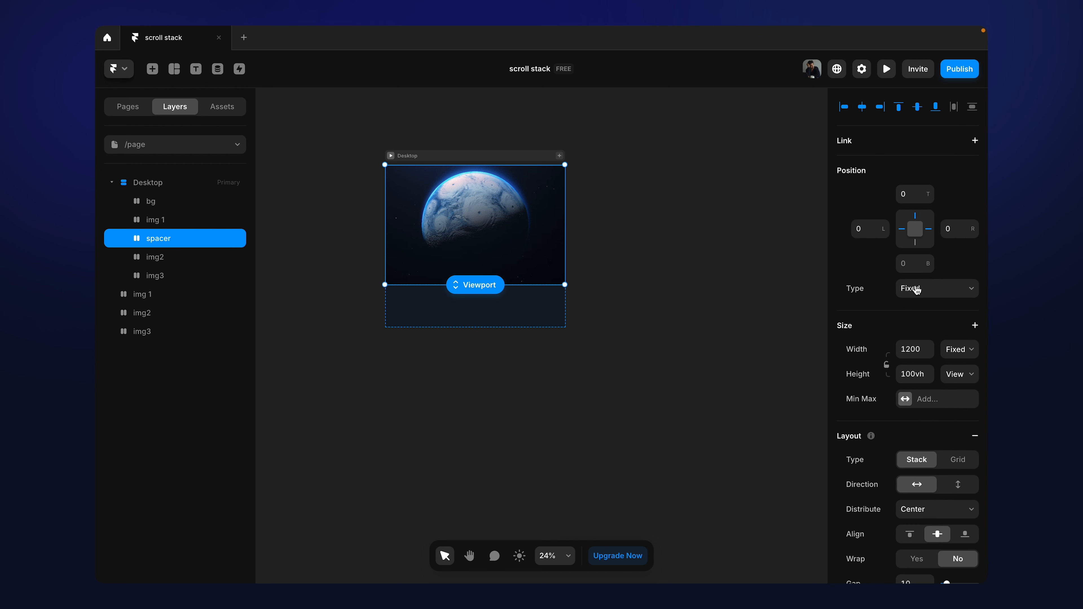
left_click(917, 289)
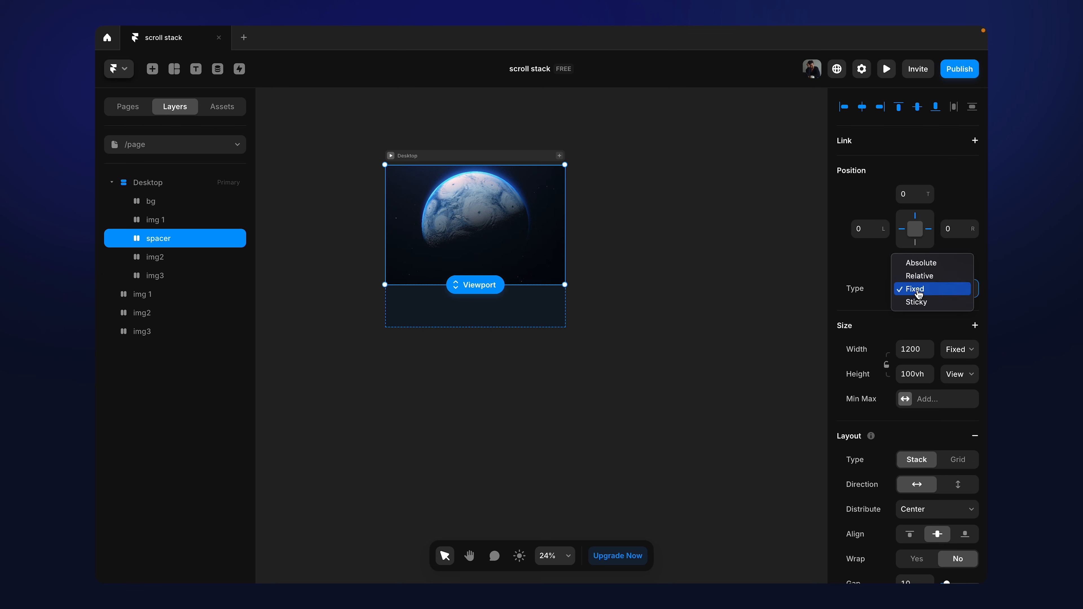
left_click(921, 276)
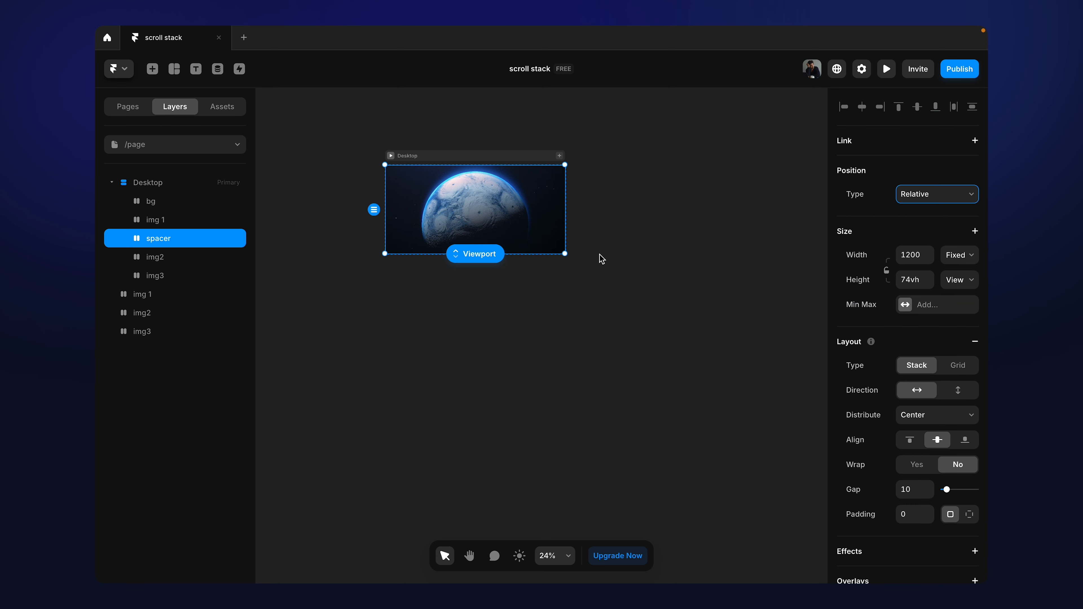
left_click(442, 158)
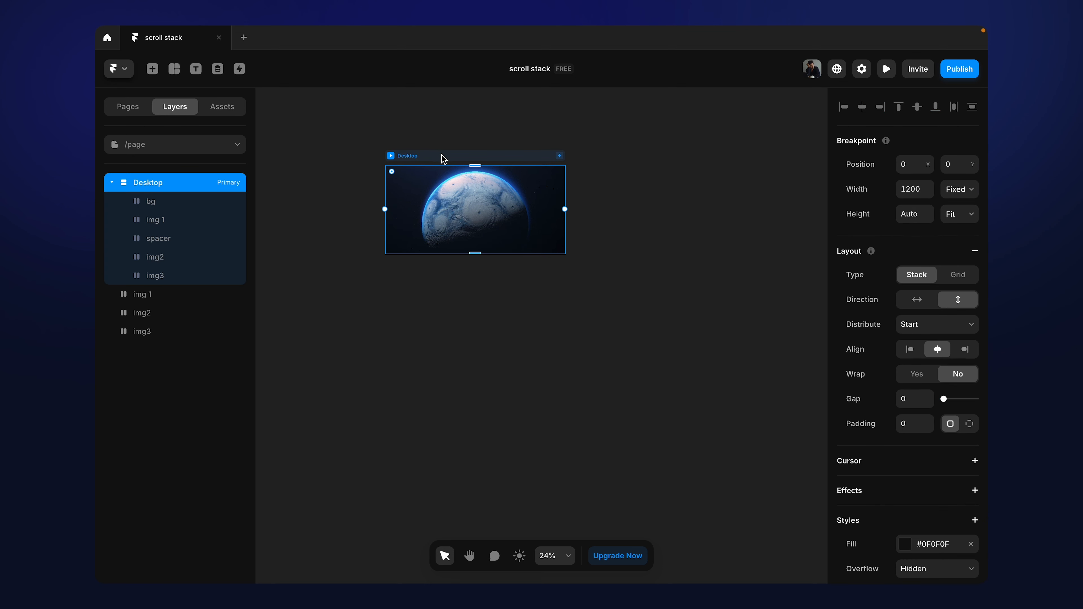
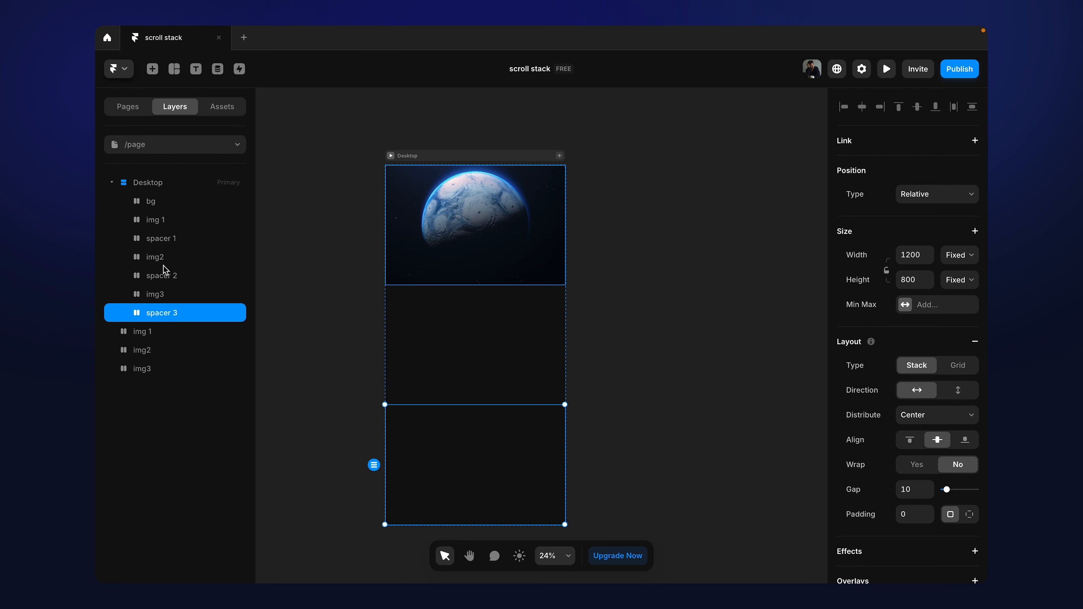
Step: Examine the bg layer's settings, preview the scroll behaviour of the /page Desktop frame, and return to the canvas
left_click(160, 202)
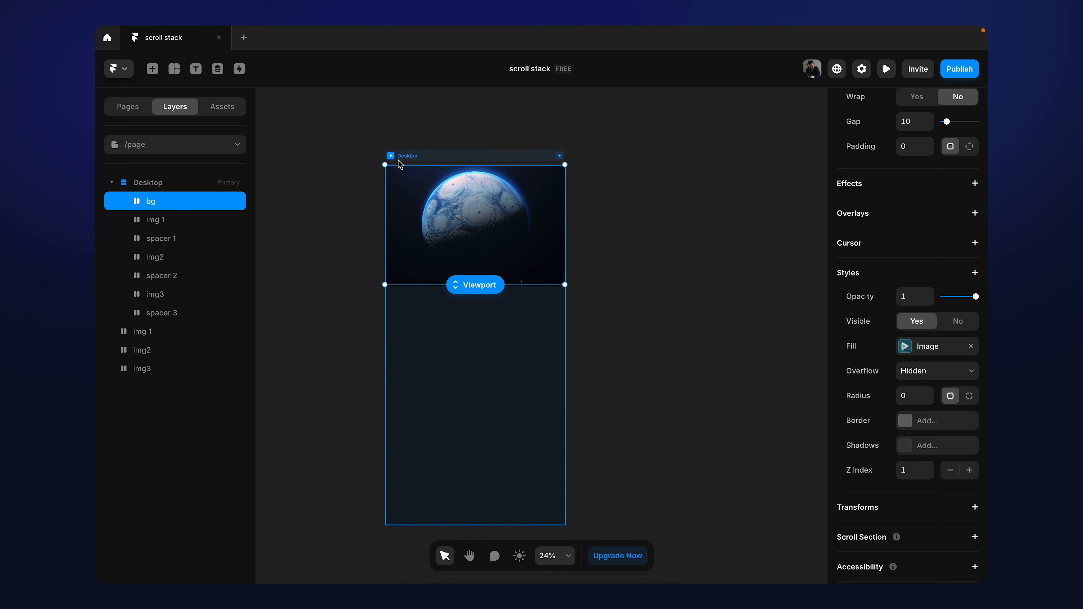
left_click(391, 157)
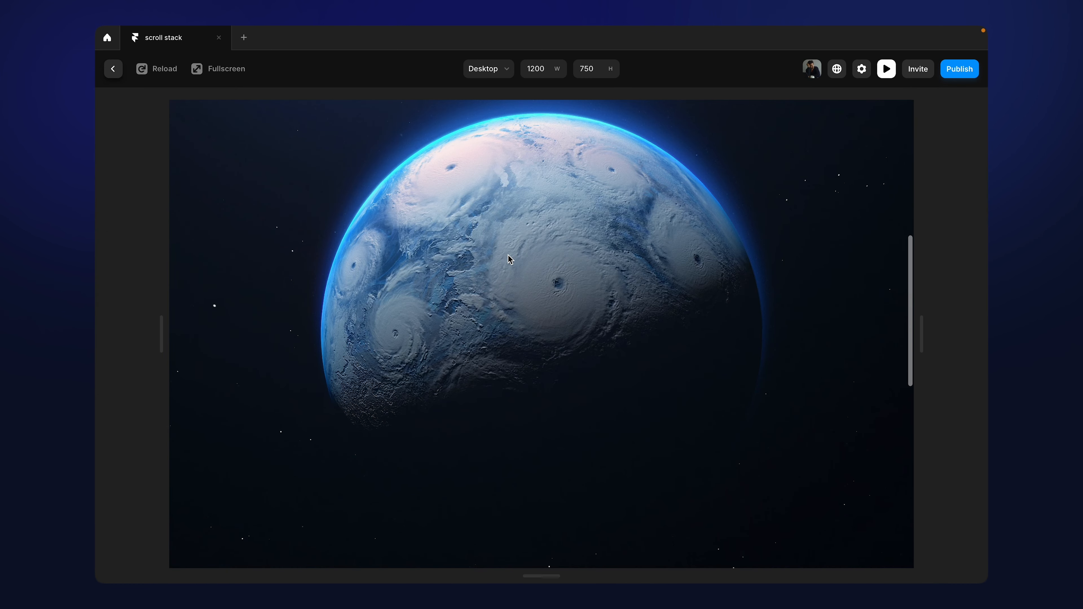
scroll(509, 259, "down", 5)
scroll(510, 259, "up", 10)
left_click(112, 69)
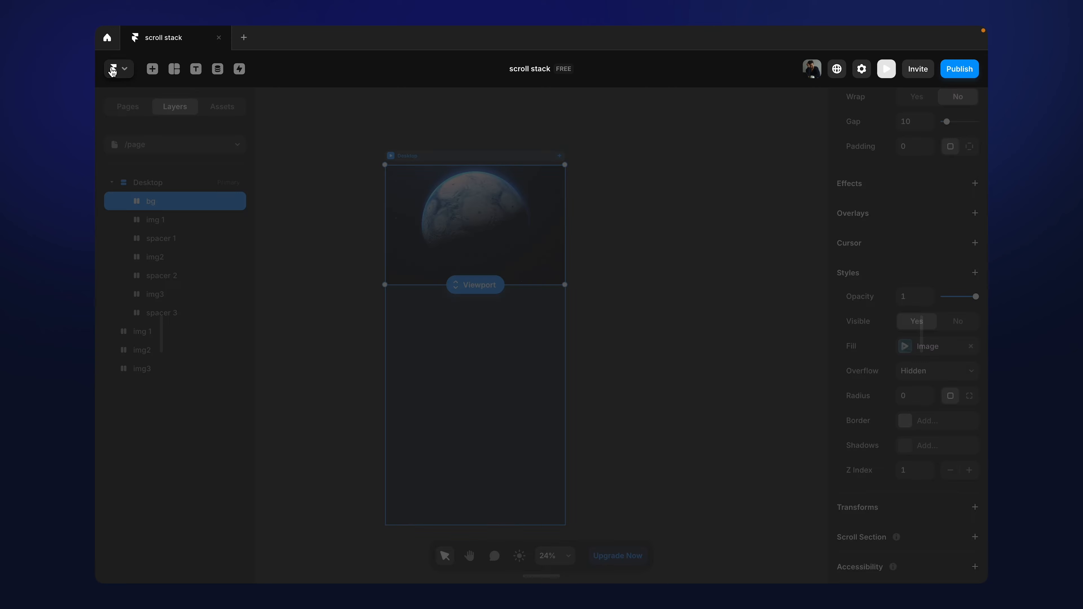
Step: Add a Scroll Section named img1 to the img 1 layer inside the Desktop frame
double_click(159, 223)
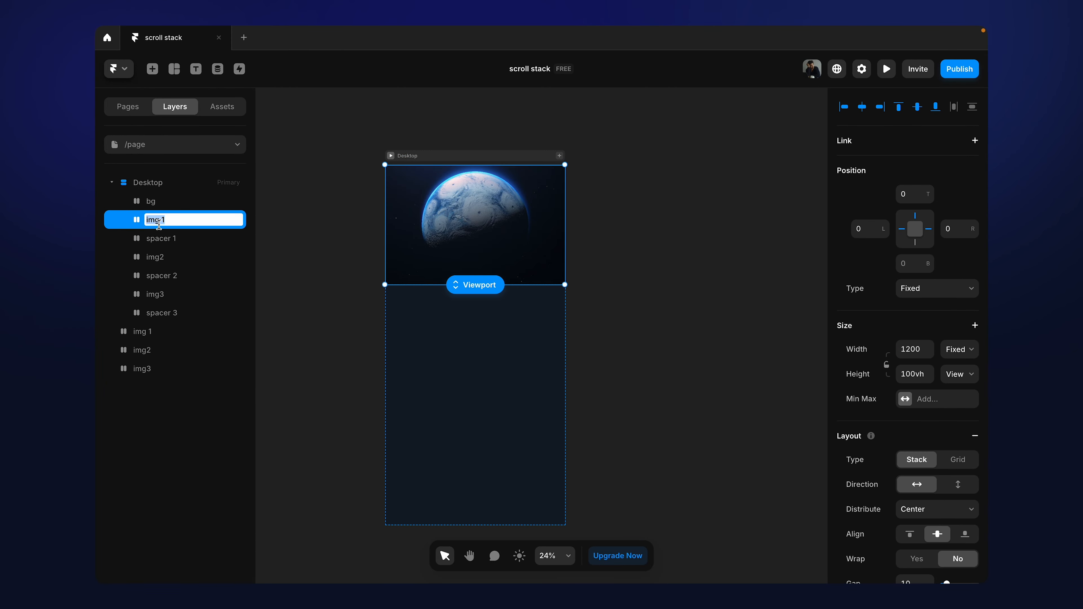
left_click(131, 216)
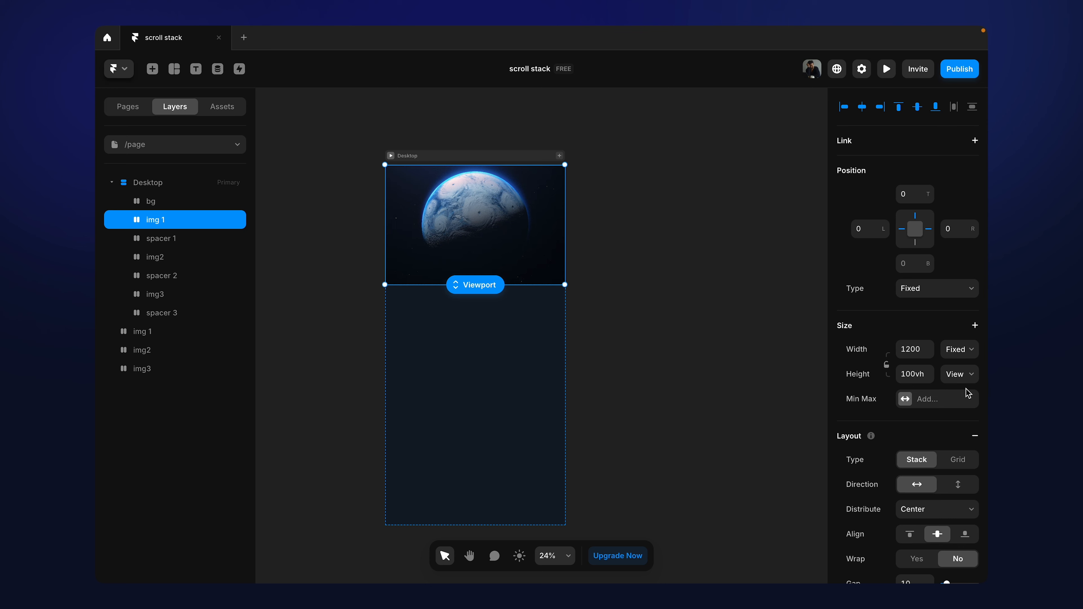
scroll(967, 391, "down", 10)
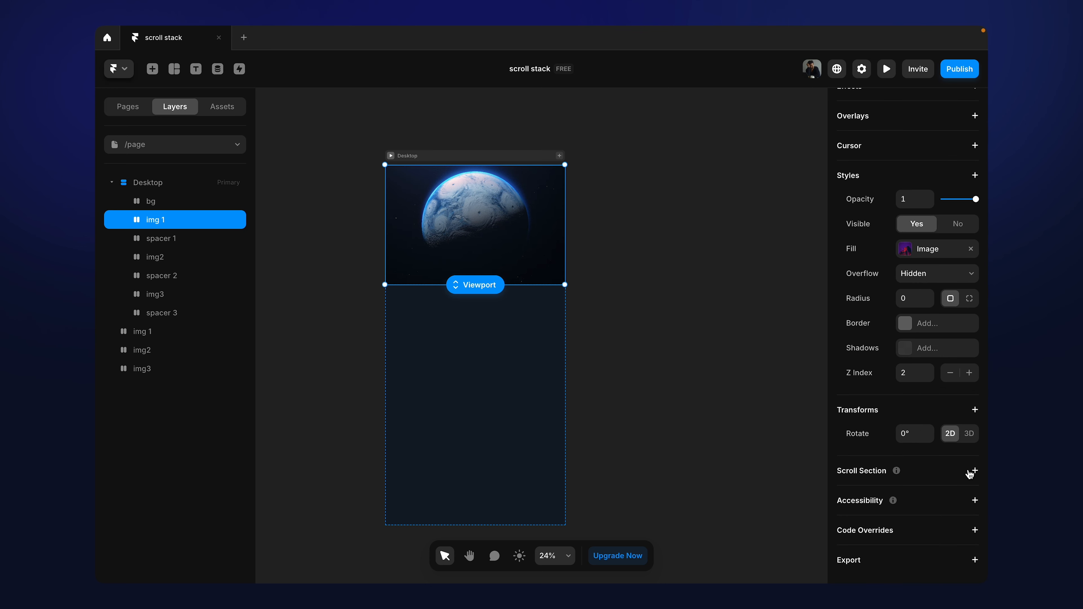
left_click(975, 471)
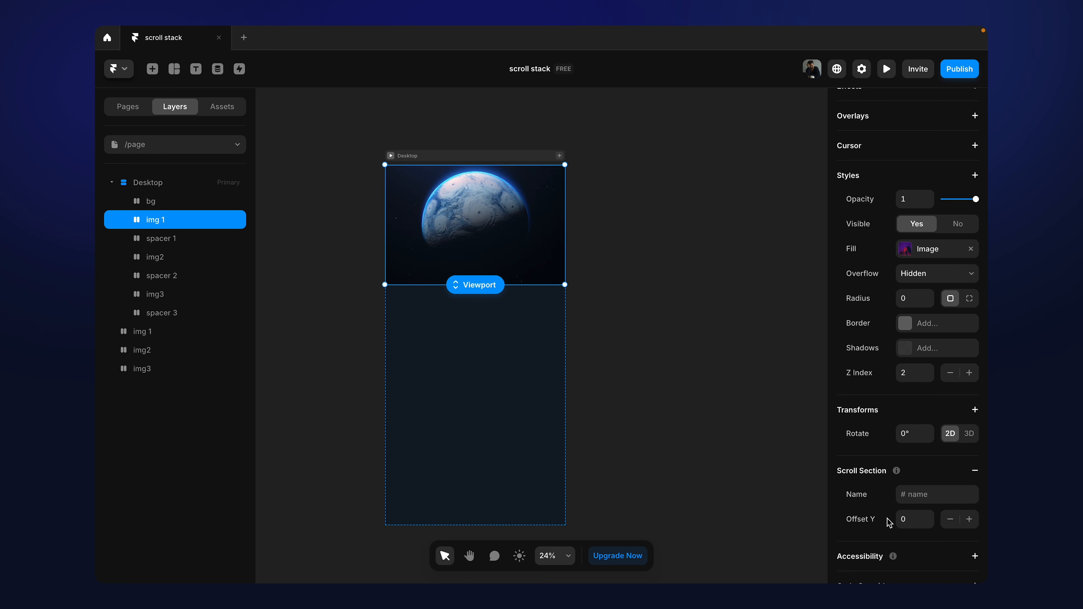
left_click(925, 494)
type("img1")
Step: Add a Scroll Section named img2 to the img2 layer inside the Desktop frame
left_click(193, 258)
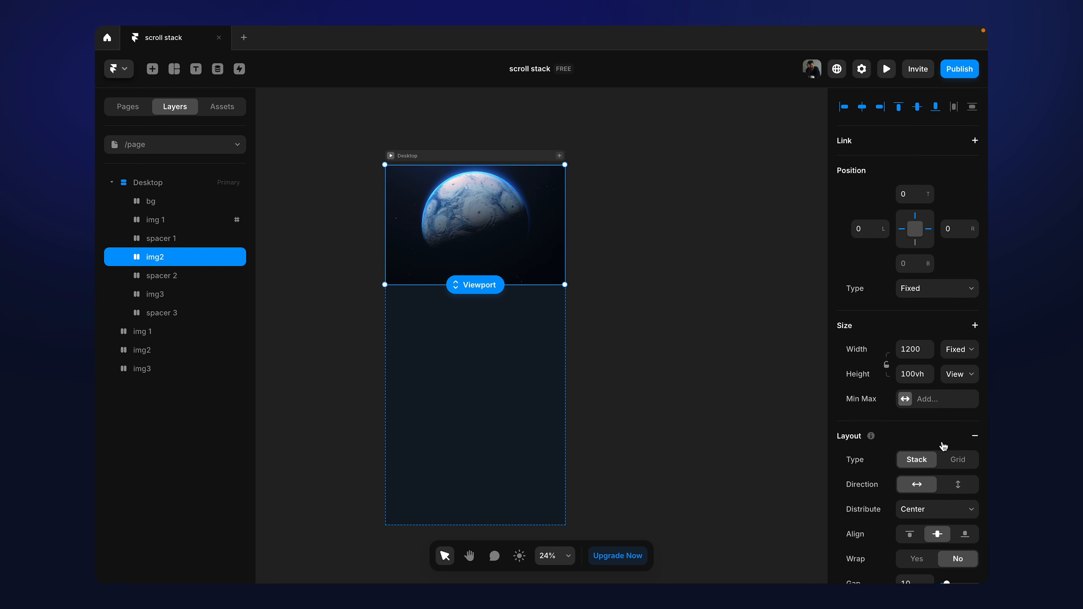
scroll(944, 446, "down", 10)
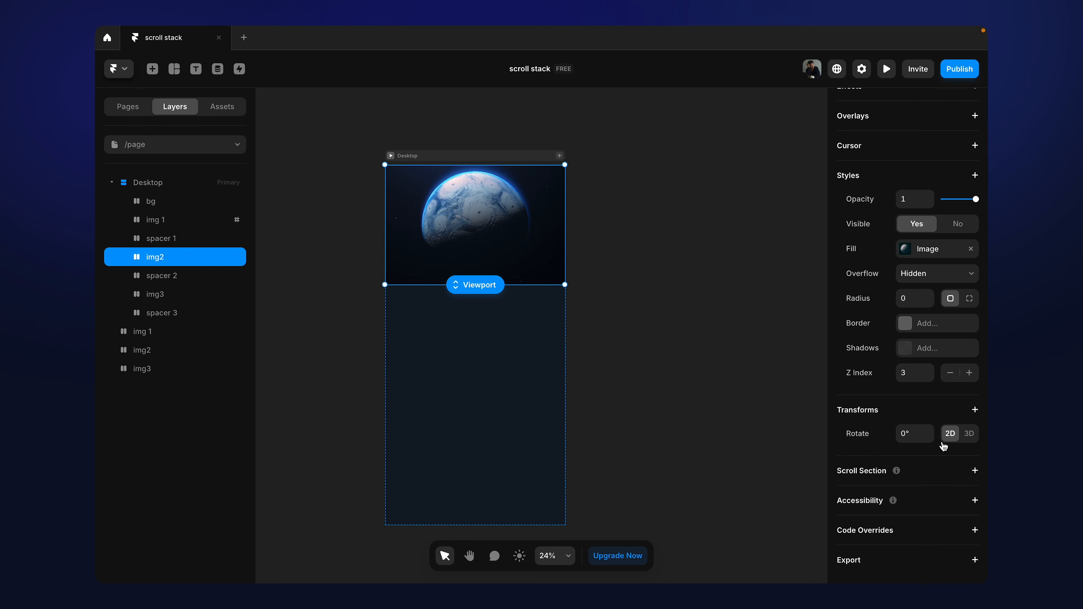
left_click(975, 472)
left_click(942, 495)
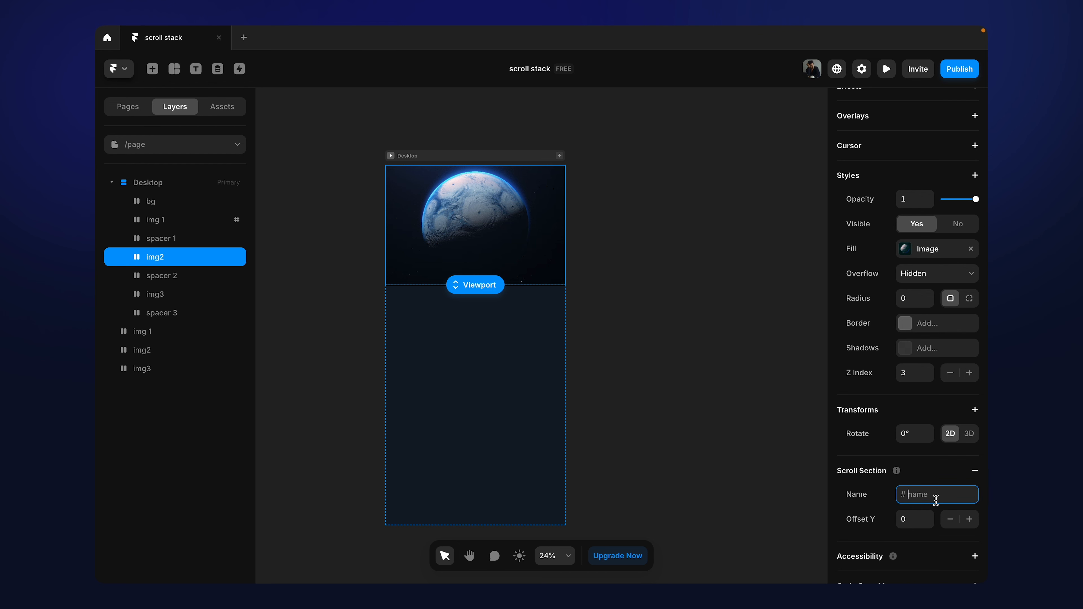
type("img2")
Step: Add a Scroll Section to the img3 layer inside the Desktop frame, naming it after the layer
left_click(161, 296)
scroll(936, 452, "down", 10)
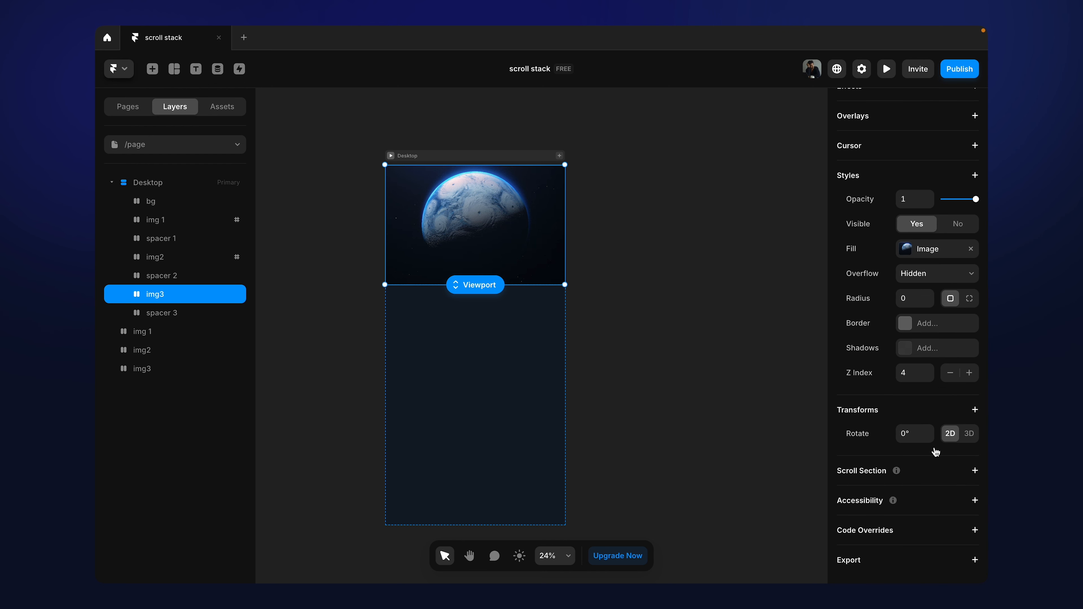
left_click(976, 471)
left_click(921, 500)
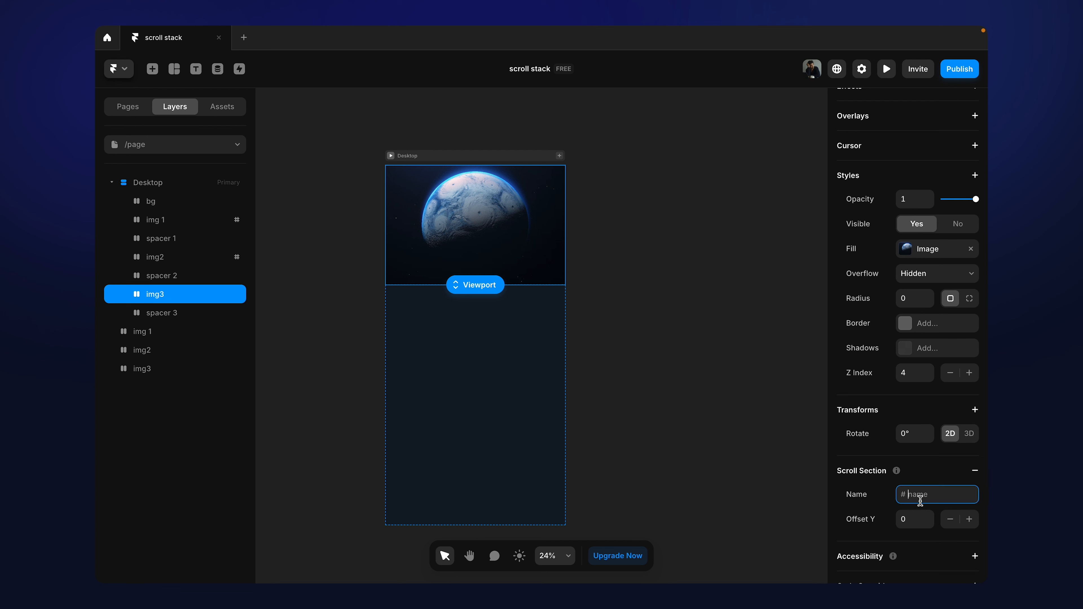
type("img3")
Step: Add a Scroll Section named spacer1 to the spacer 1 layer
left_click(205, 241)
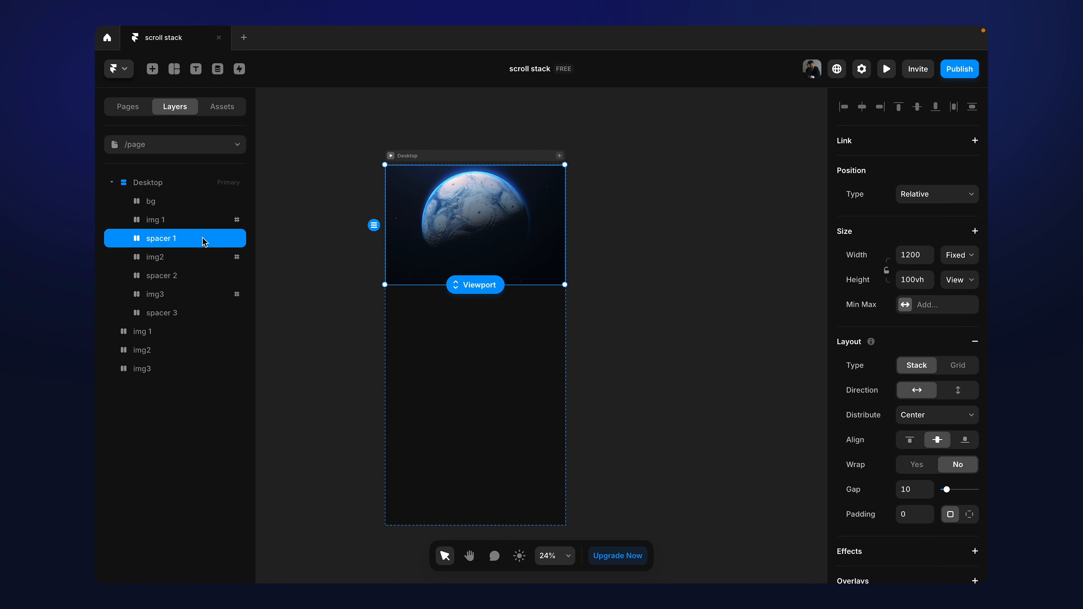
scroll(922, 387, "down", 6)
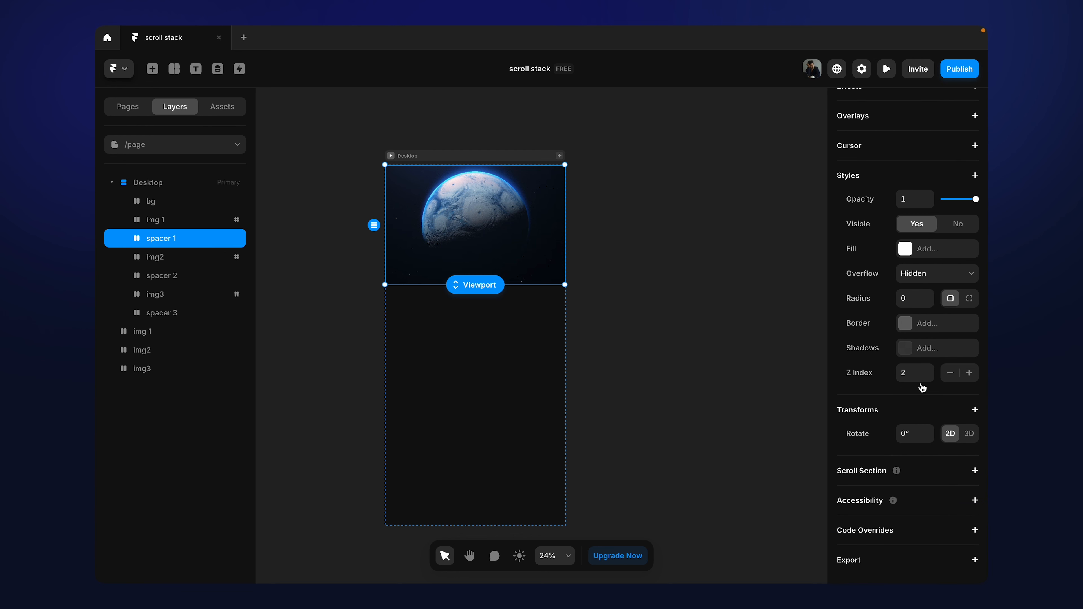
left_click(976, 470)
left_click(924, 499)
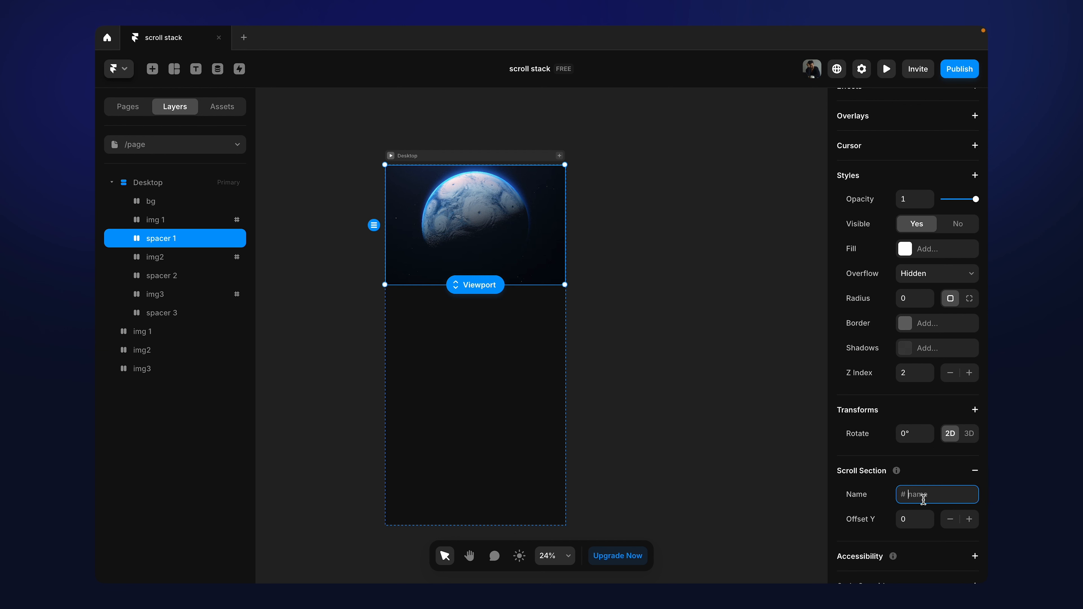
type("spacer1")
key("Return")
Step: Add a Scroll Section named spacer2 to the spacer 2 layer
left_click(173, 276)
scroll(964, 446, "down", 10)
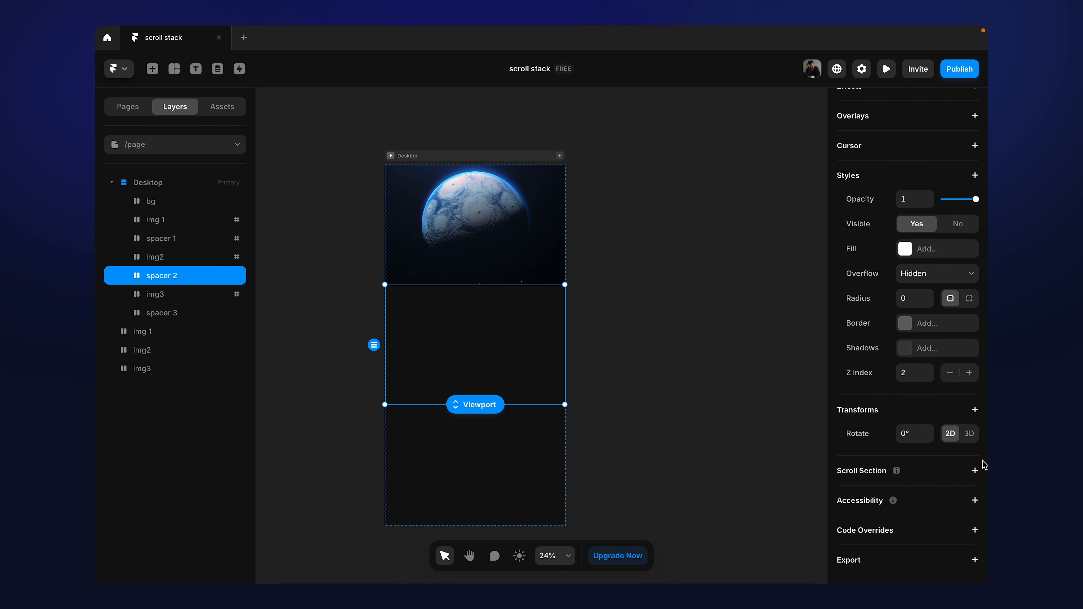
left_click(976, 472)
left_click(932, 493)
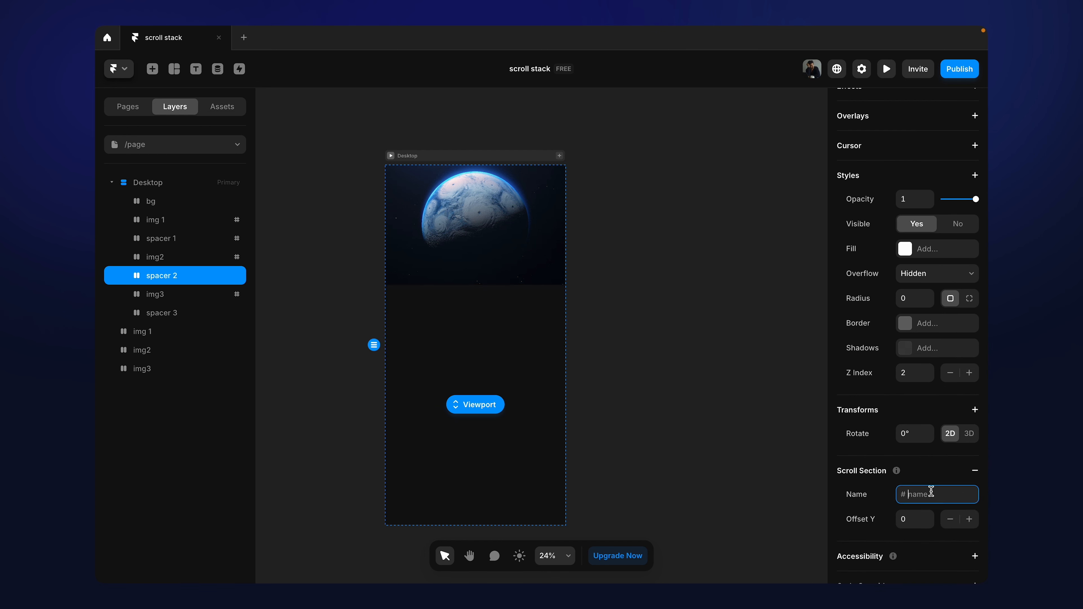
type("spacer2")
Step: Add a Scroll Section named spacer3 to the spacer 3 layer and deselect it
left_click(154, 315)
scroll(879, 431, "down", 10)
scroll(880, 431, "down", 1)
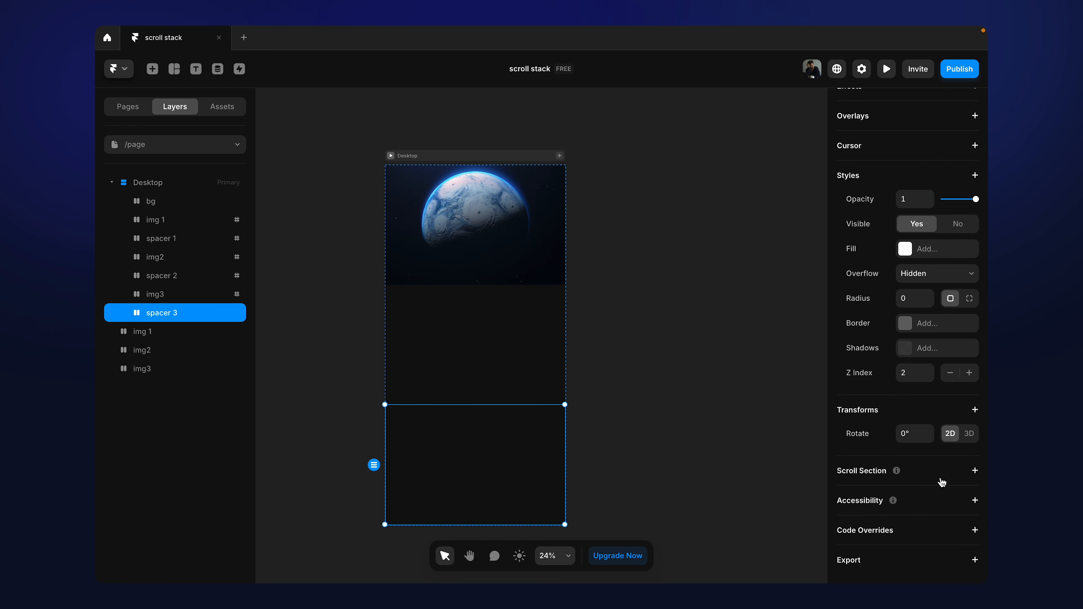
left_click(975, 472)
left_click(917, 495)
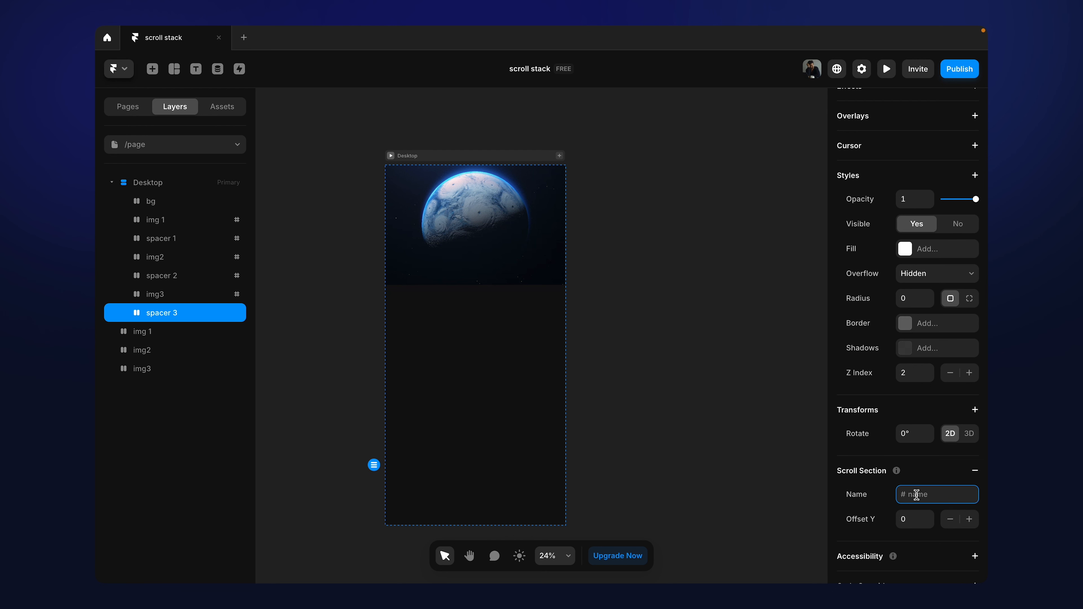
type("spacer1")
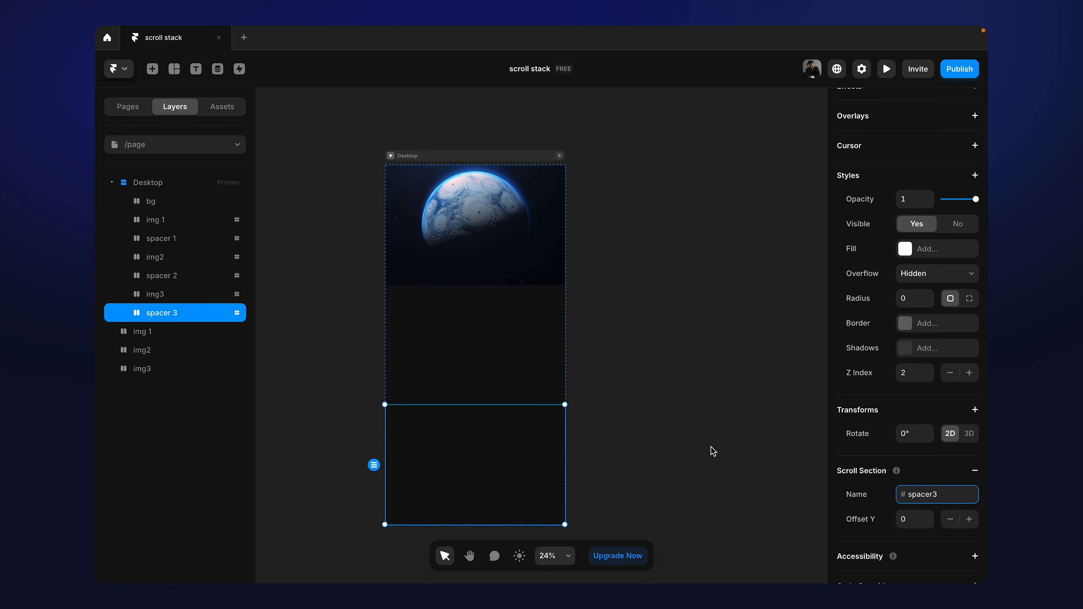
left_click(692, 449)
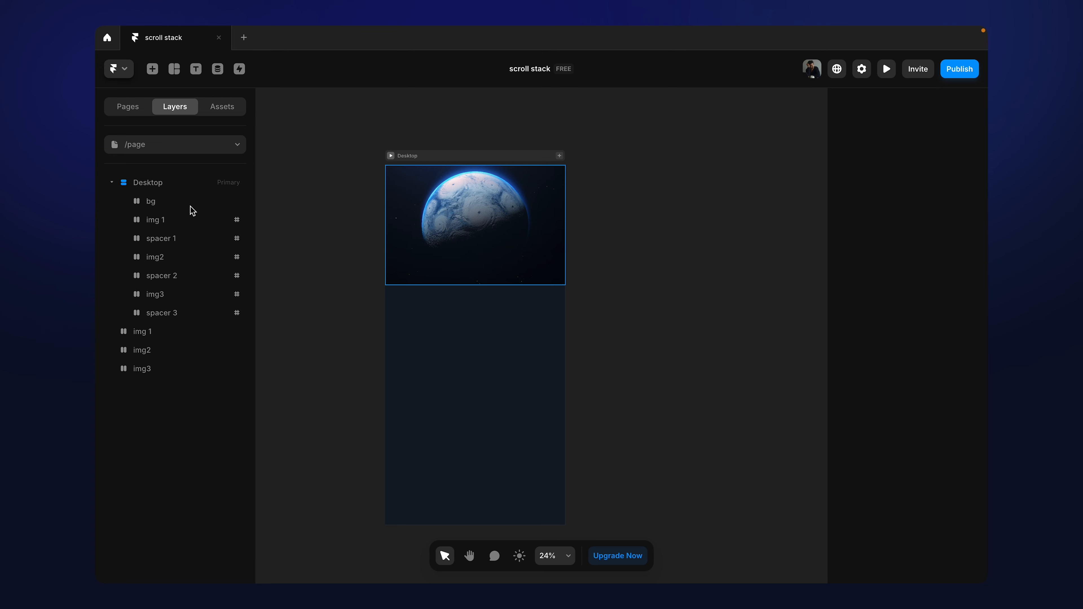
Step: Check the image layers' Scroll Section names and add a Scroll Transform effect to img 1 inside the Desktop frame
left_click(190, 222)
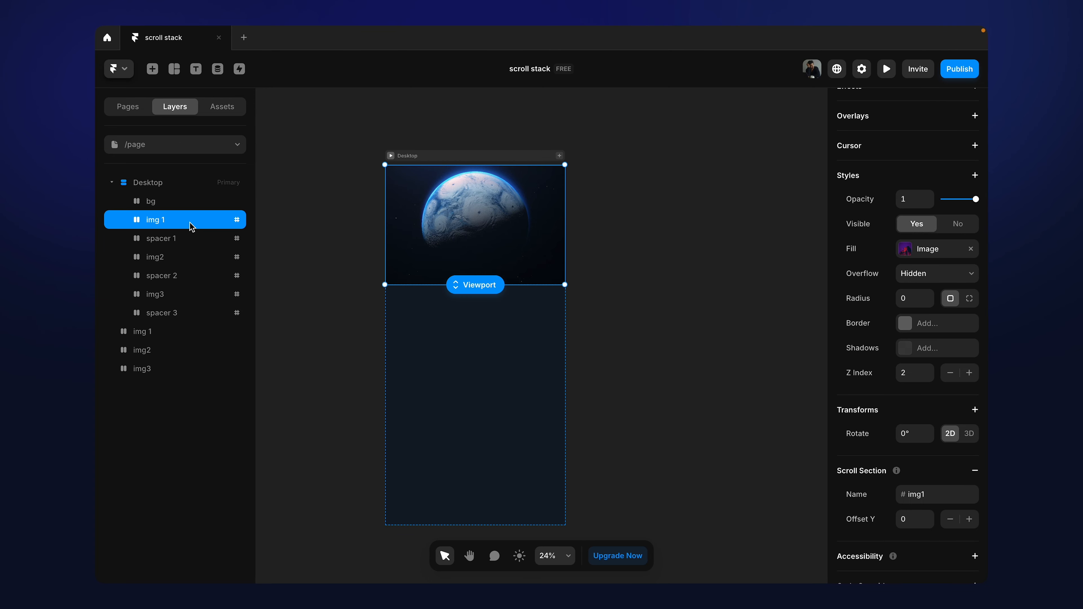
left_click(167, 261)
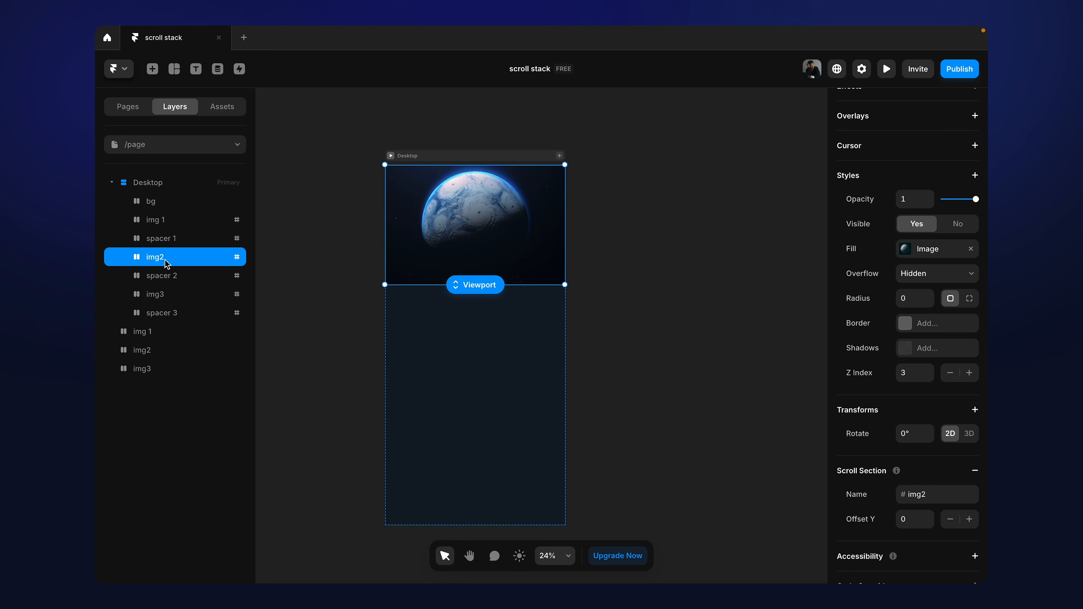
left_click(165, 295)
left_click(186, 222)
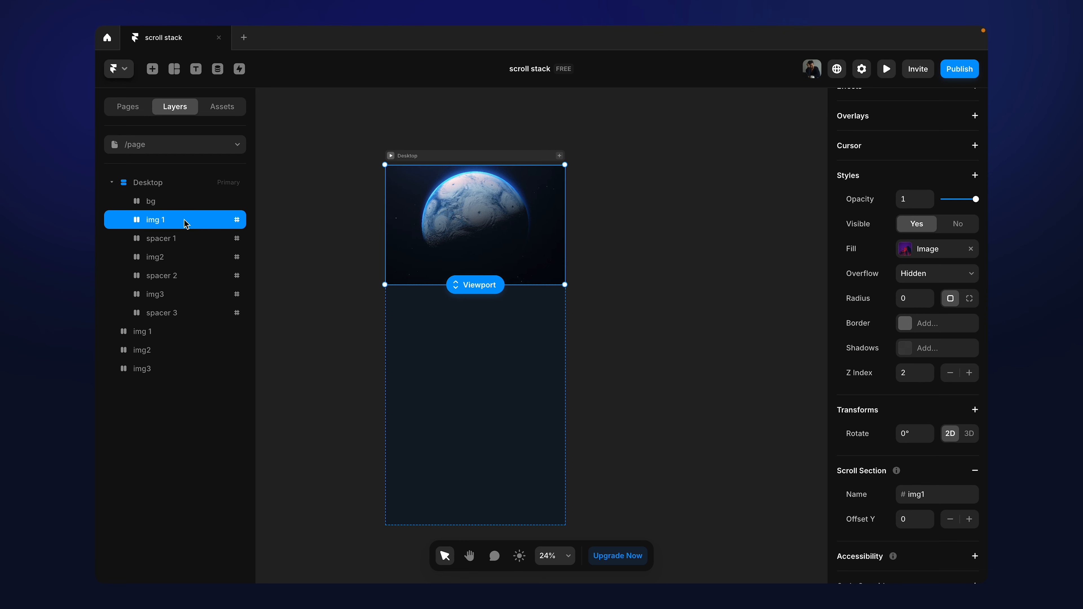
scroll(859, 277, "up", 5)
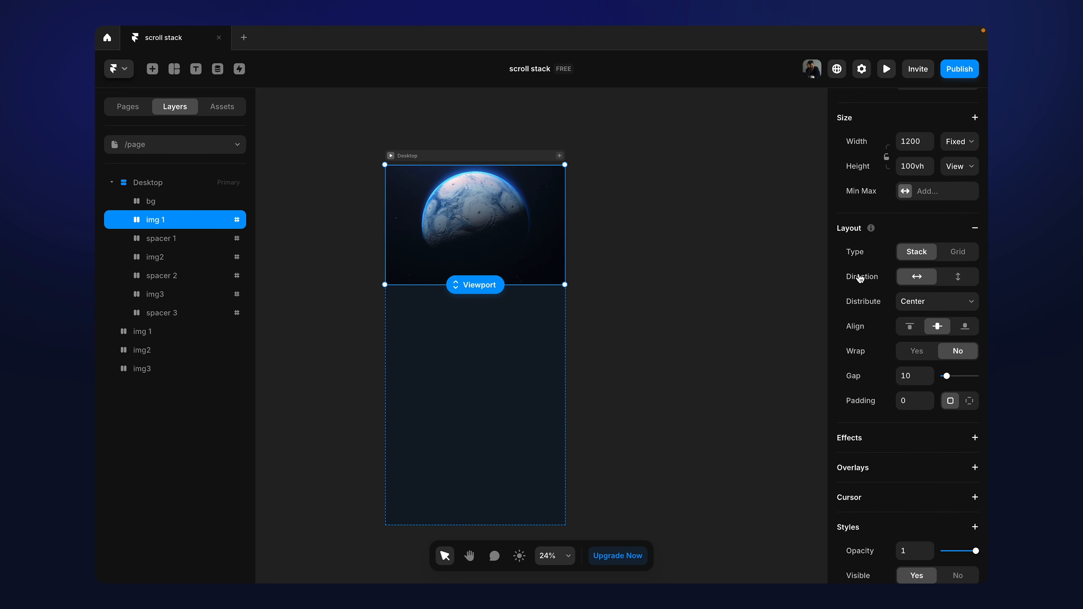
left_click(975, 262)
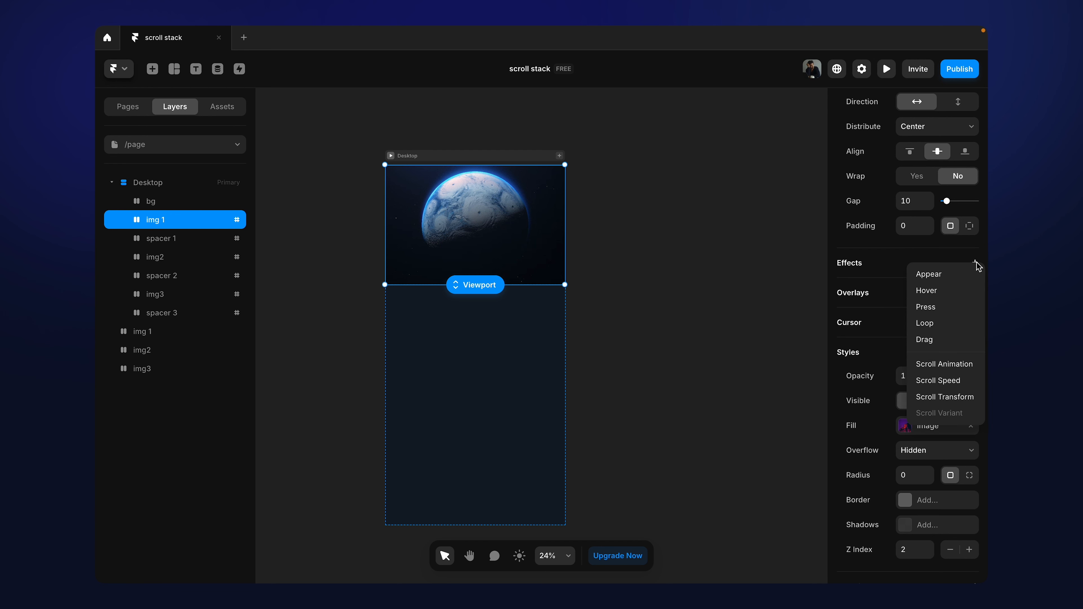
left_click(946, 398)
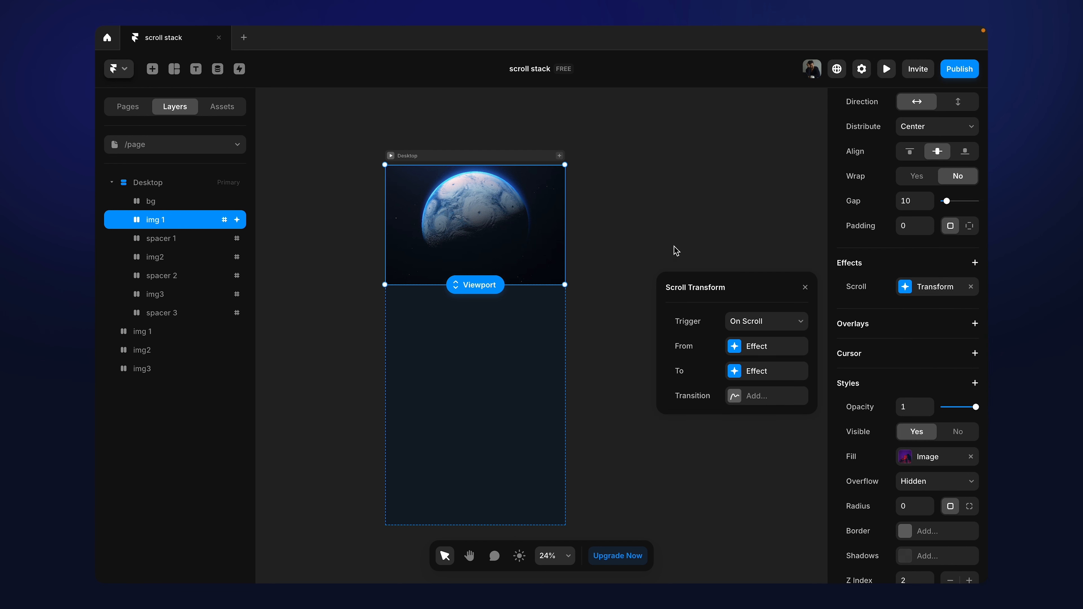
Step: Set the trigger of img 1's Scroll Transform to Section in View and choose #spacer1 as its section
left_click(771, 326)
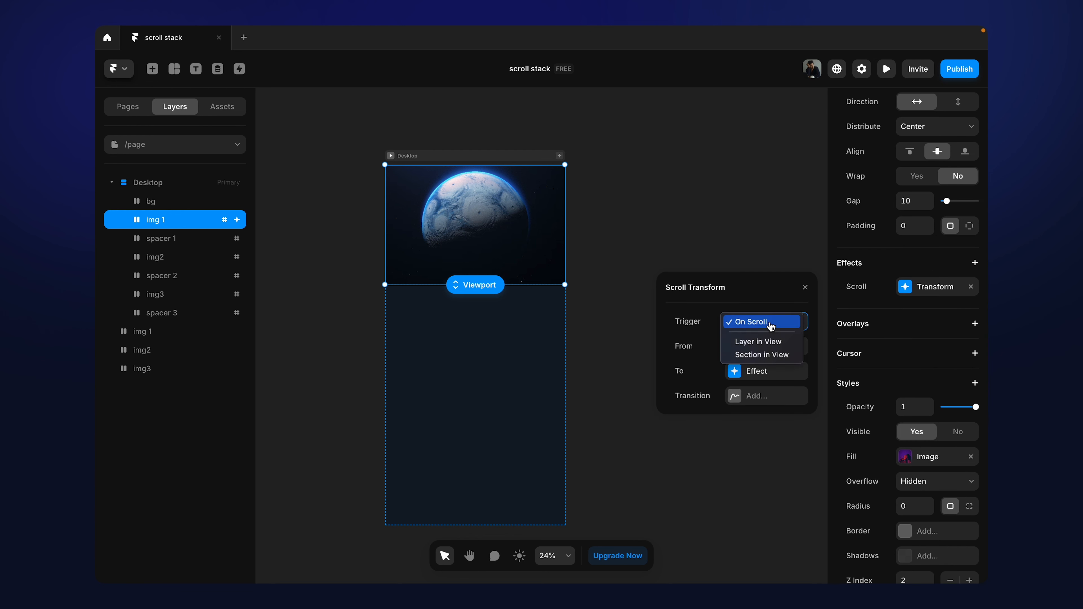
left_click(768, 355)
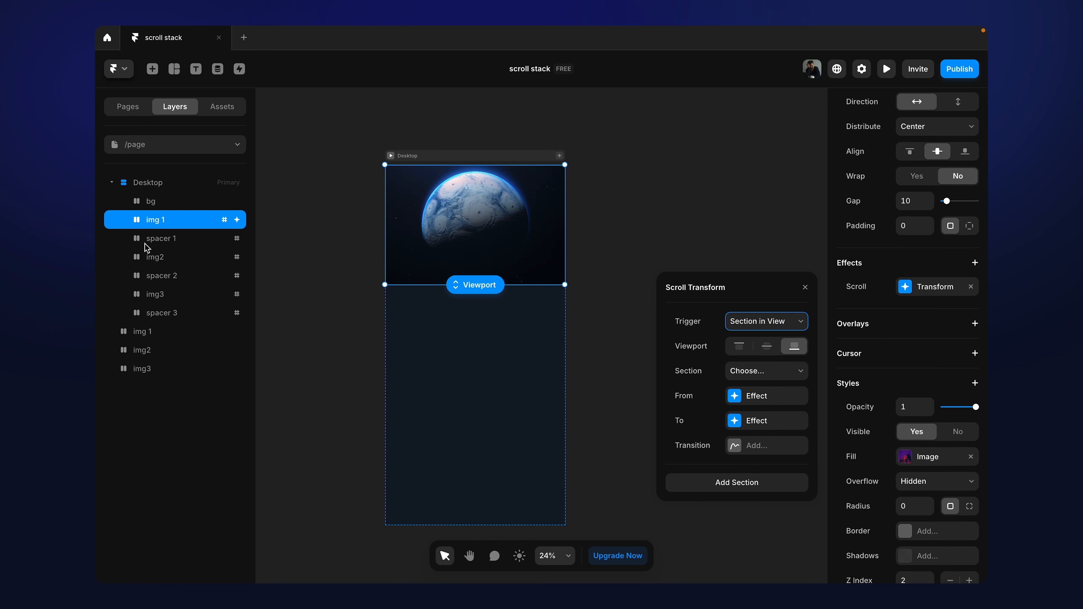
left_click(787, 377)
left_click(784, 399)
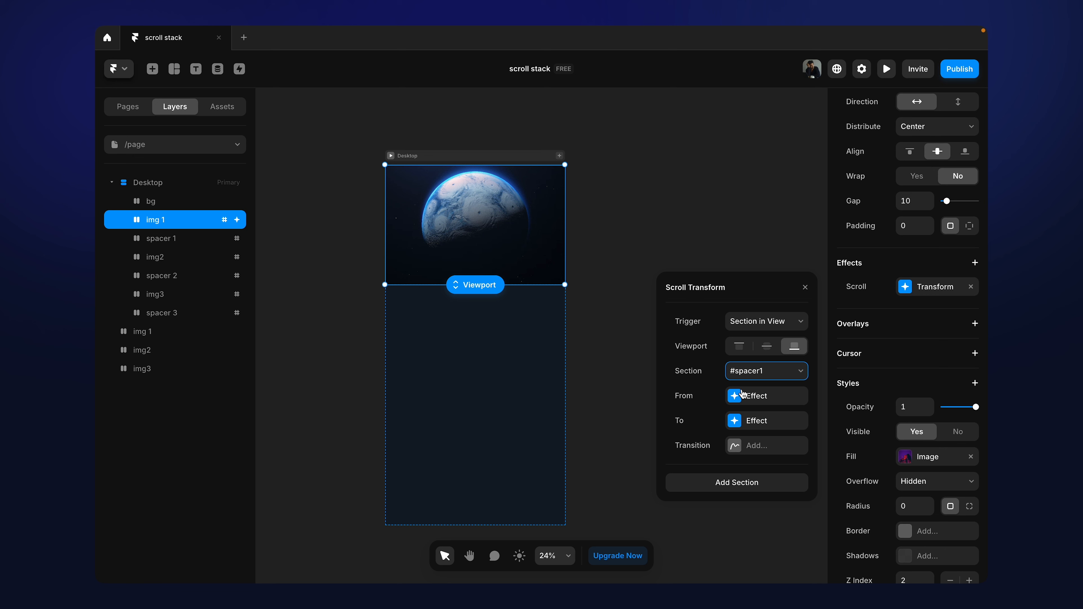
Step: Set the From effect of img 1's Scroll Transform to opacity 0 and scale 0
left_click(734, 398)
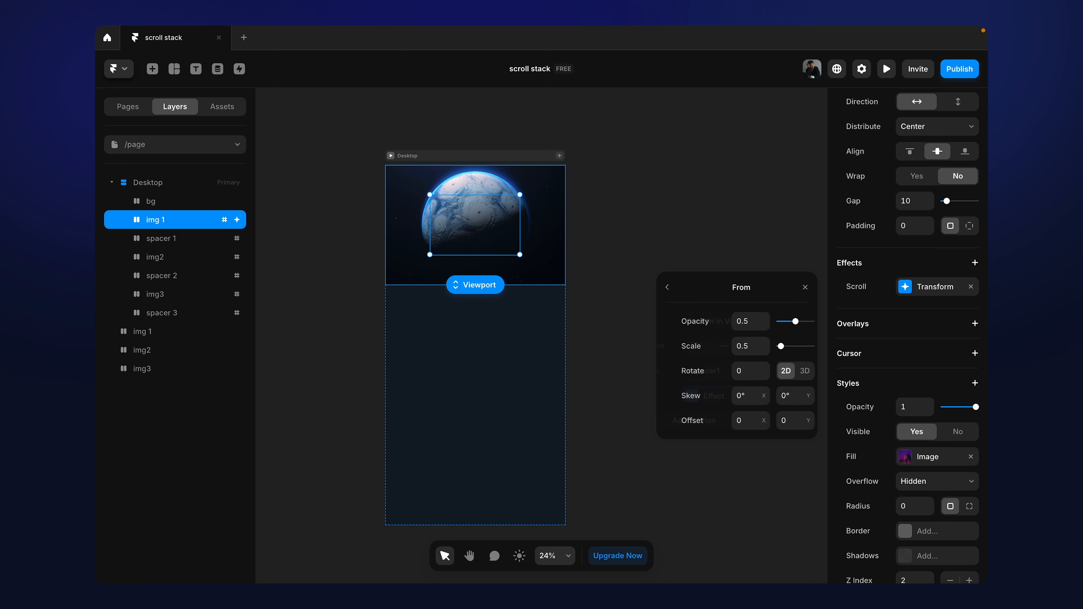
left_click(748, 320)
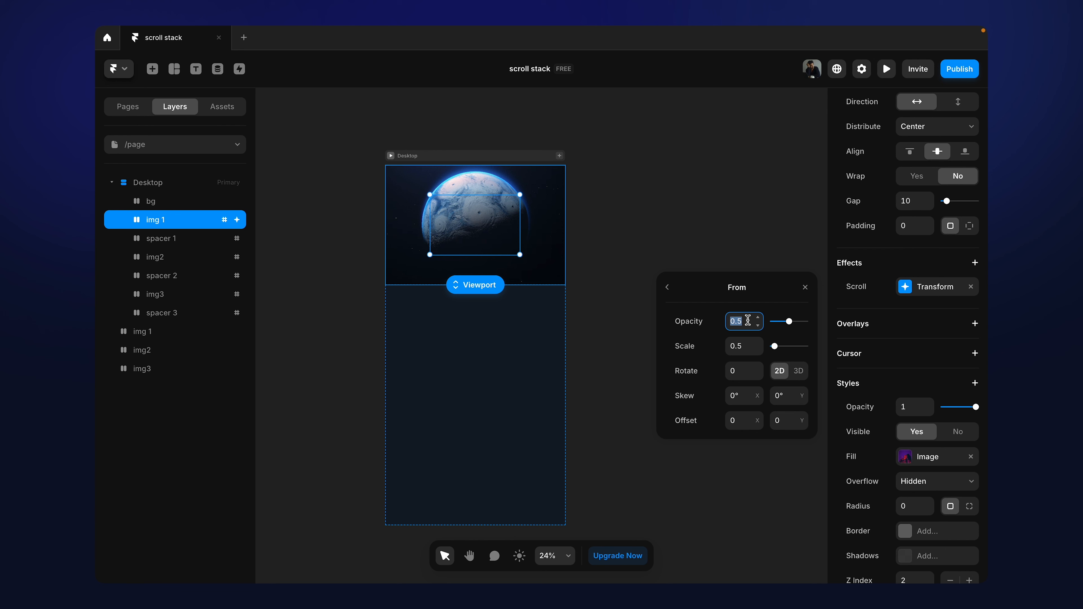
type("0")
left_click(741, 345)
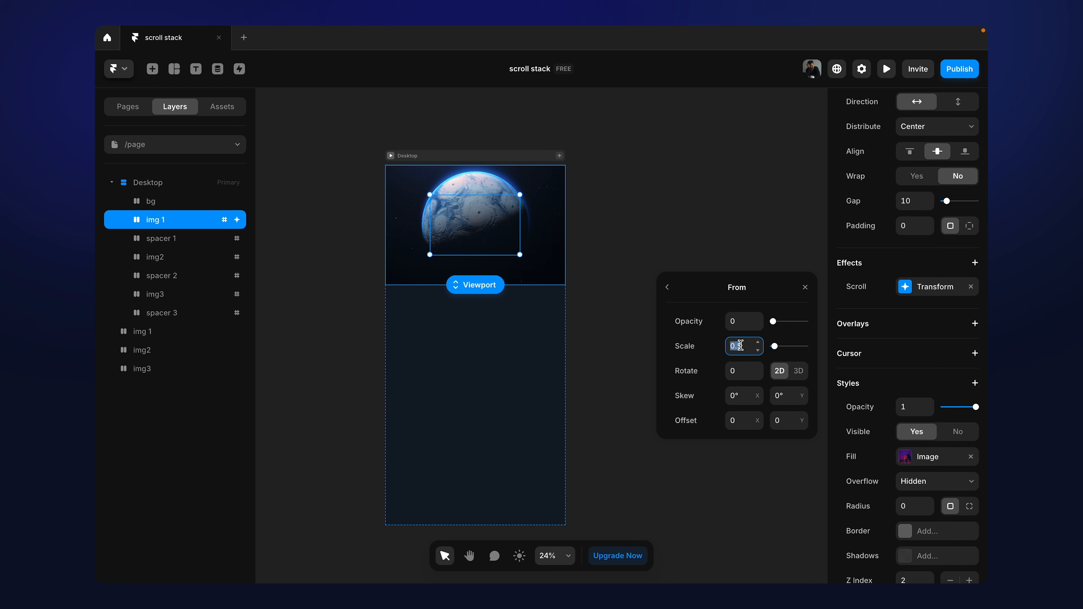
type("0")
key("Return")
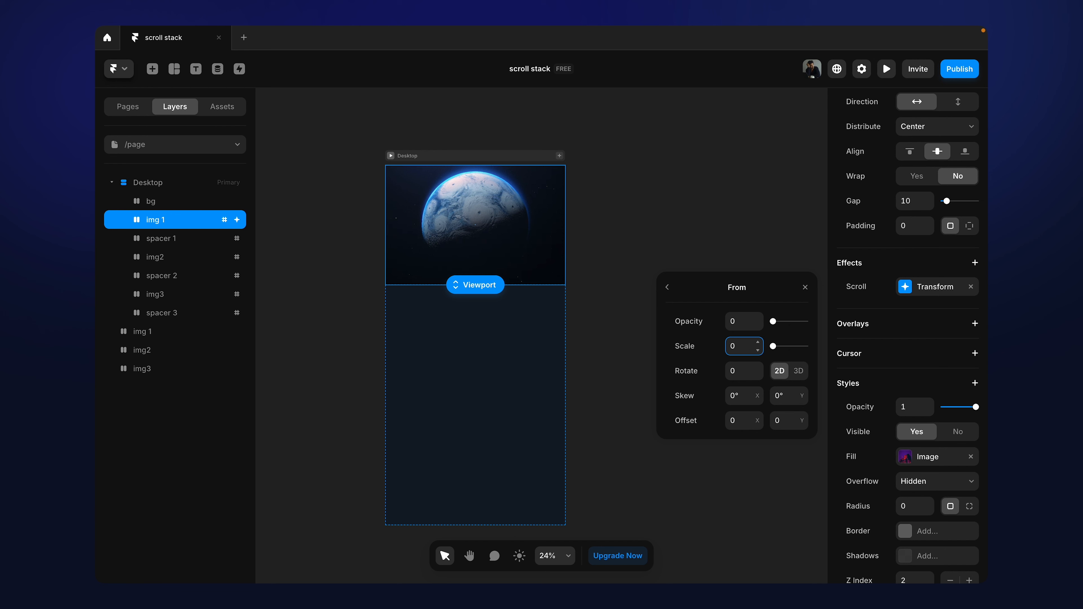
left_click(667, 287)
Step: Set the scale of the To effect in img 1's Scroll Transform to 1.1
left_click(733, 421)
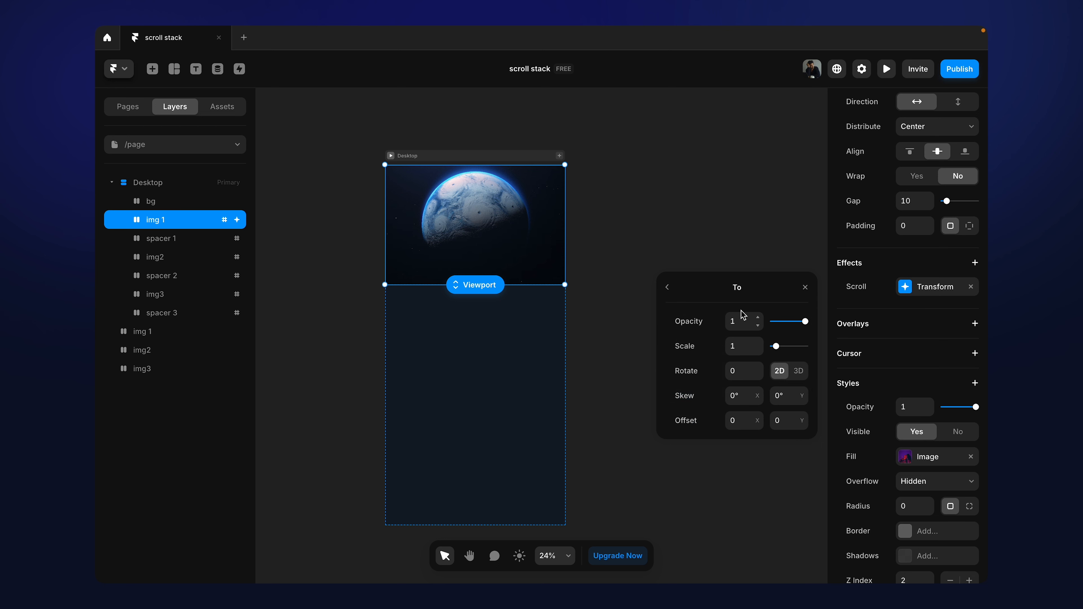
left_click(740, 324)
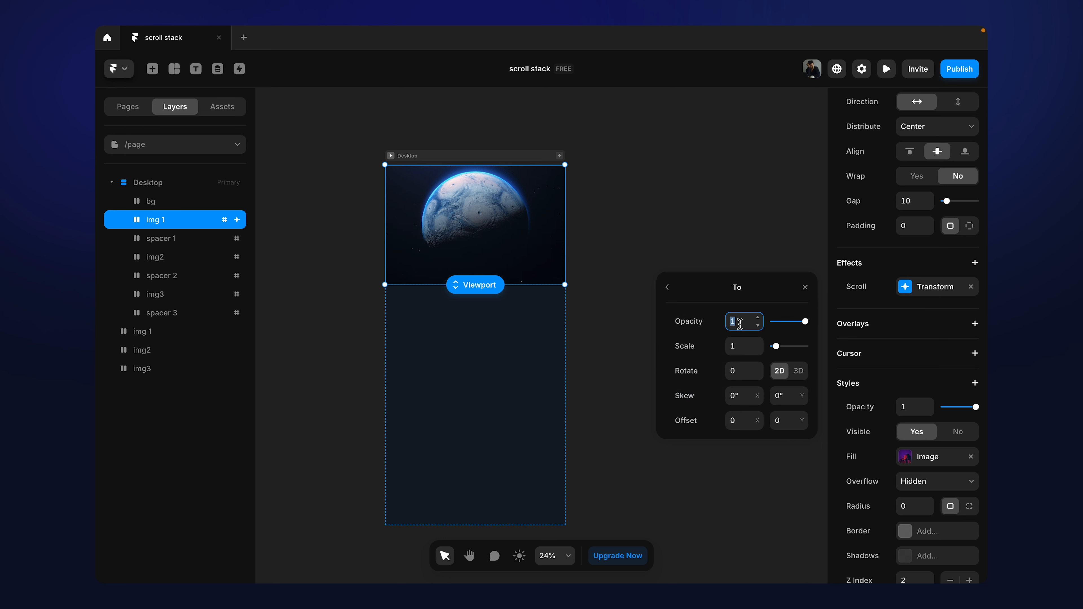
left_click(740, 344)
type("1")
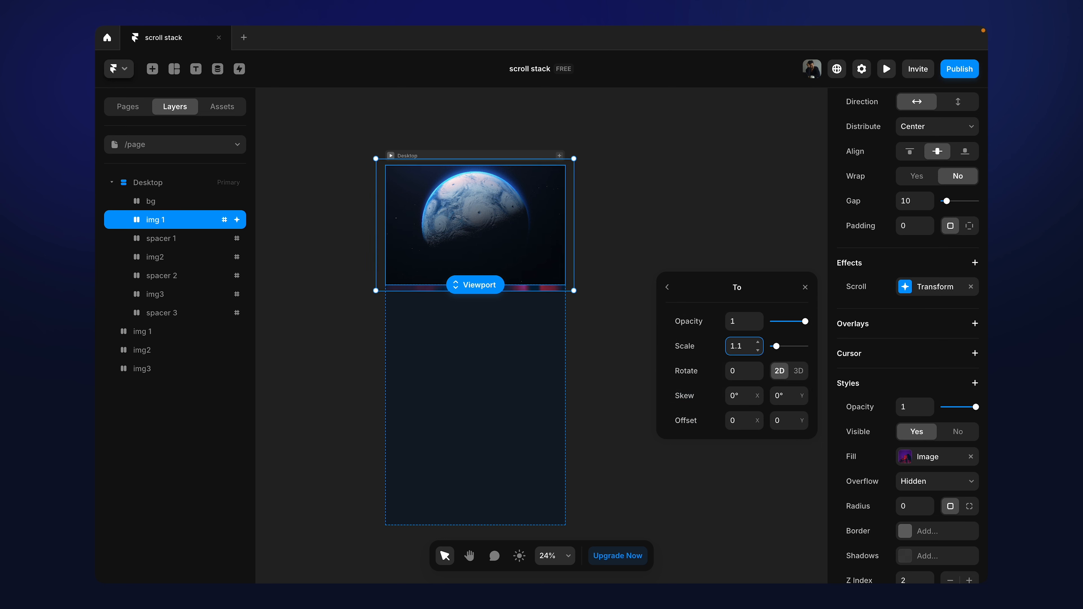
Step: Set the spring transition of img 1's Scroll Transform to stiffness 200 and damping 40
left_click(668, 288)
left_click(740, 447)
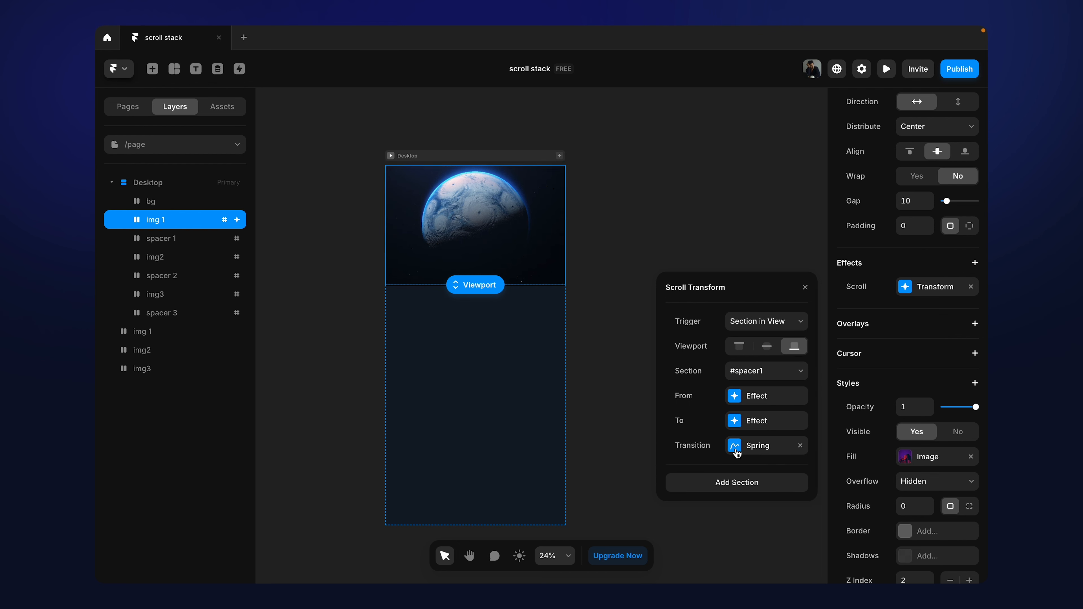
left_click(739, 447)
left_click(737, 399)
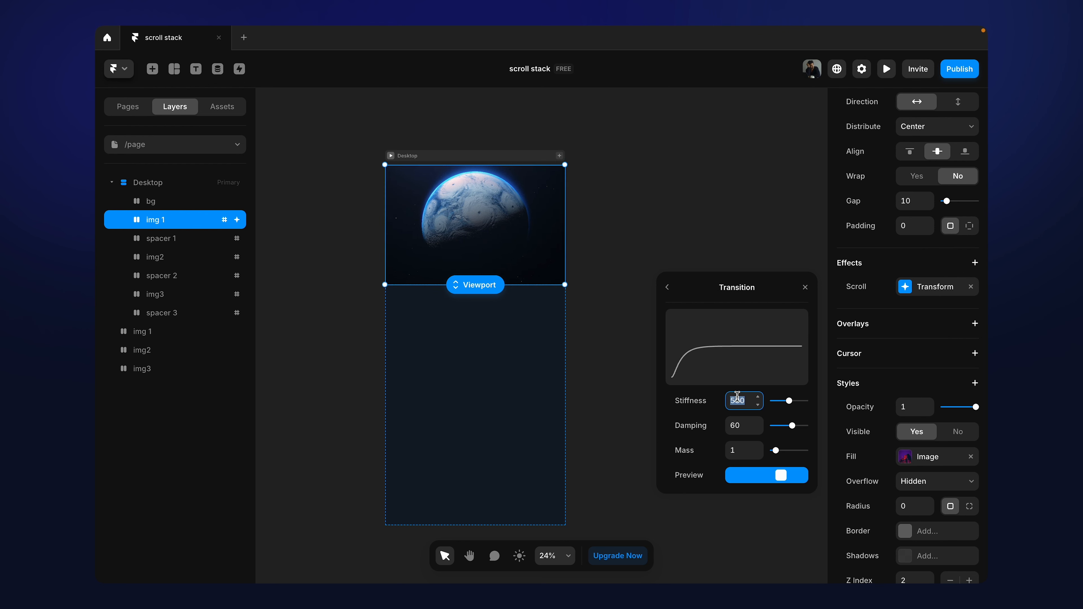
type("200")
left_click(739, 427)
type("40")
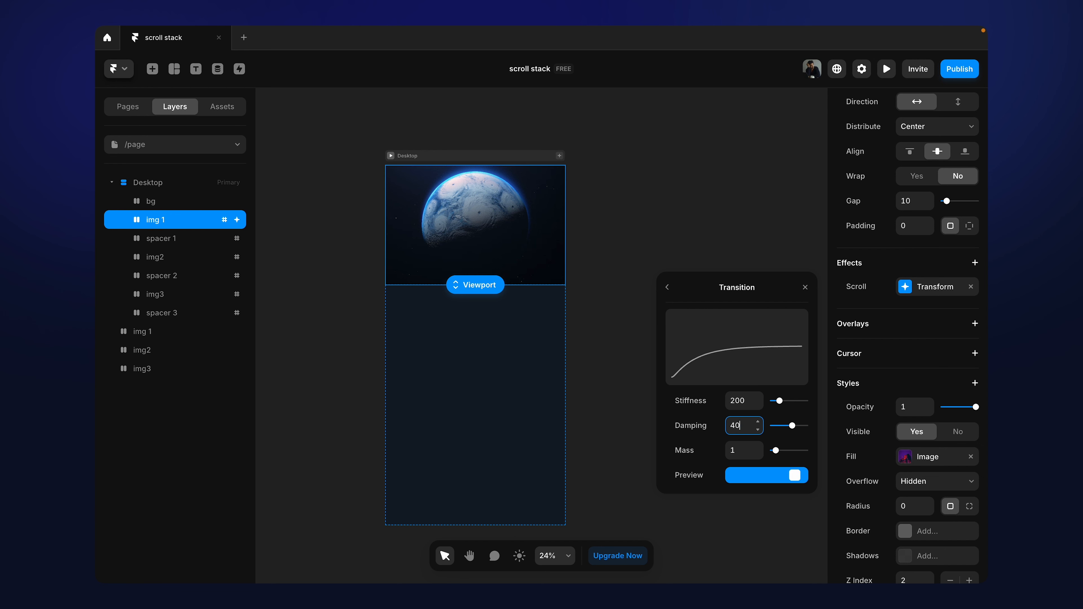
key("Return")
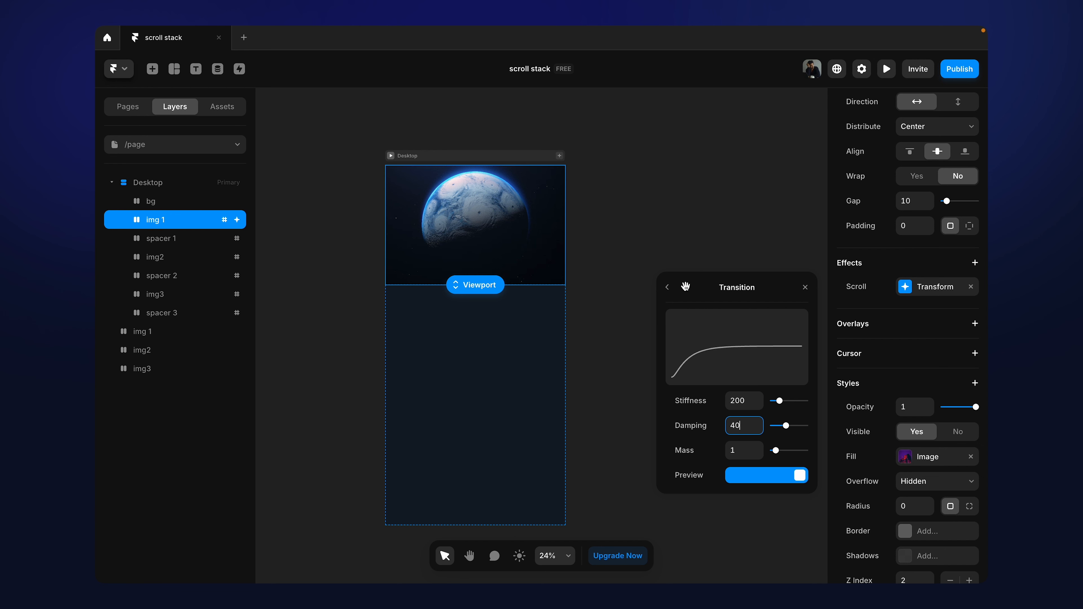
left_click(668, 287)
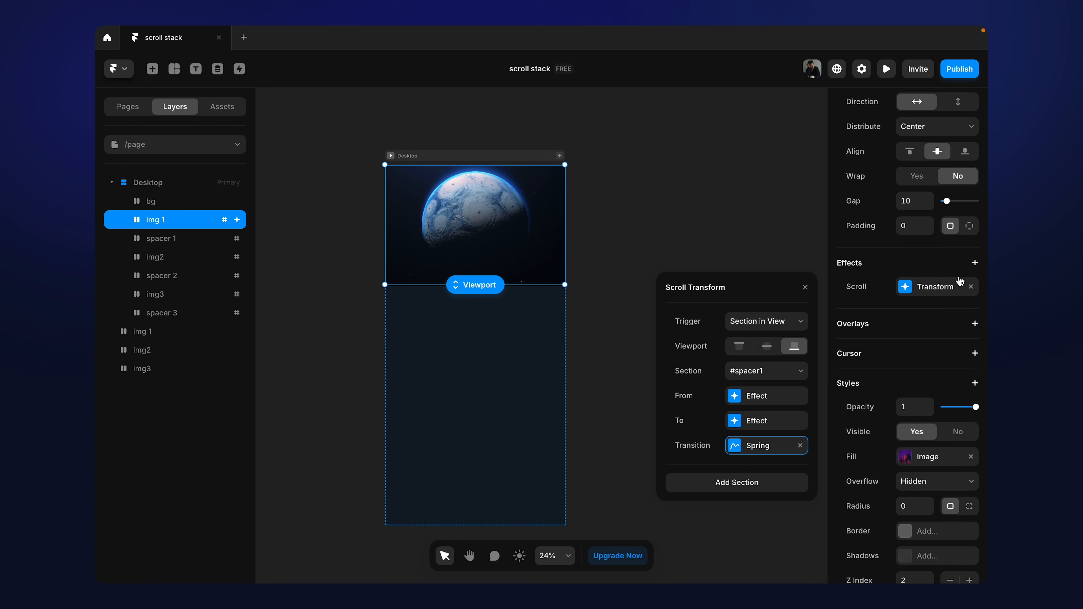
Step: Copy img 1's Scroll Transform effect and paste it onto img2 and img3 inside the Desktop frame
left_click(901, 291)
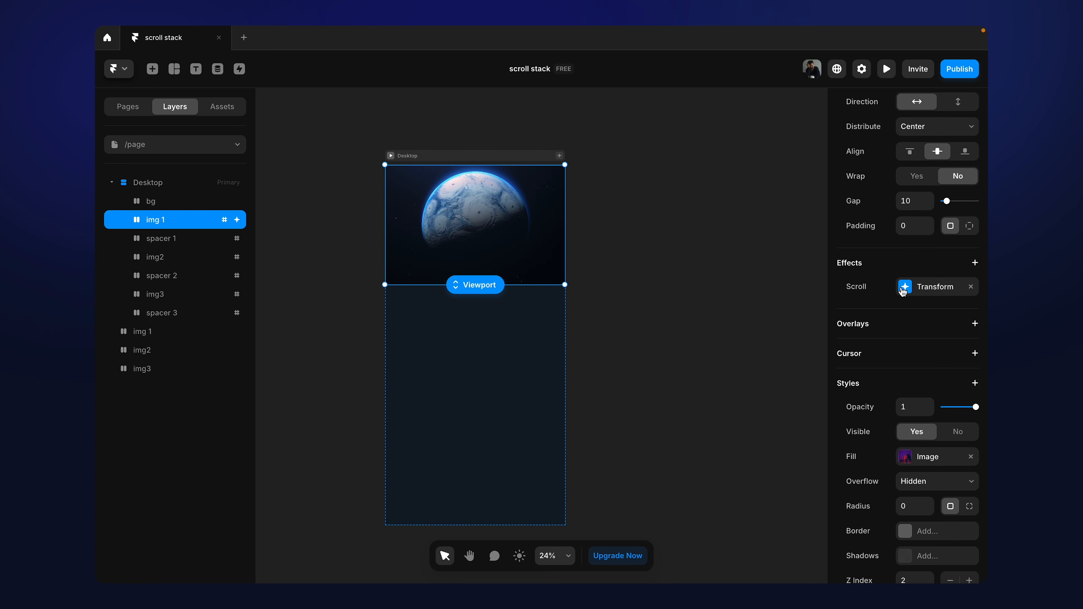
right_click(902, 292)
left_click(880, 295)
left_click(174, 257)
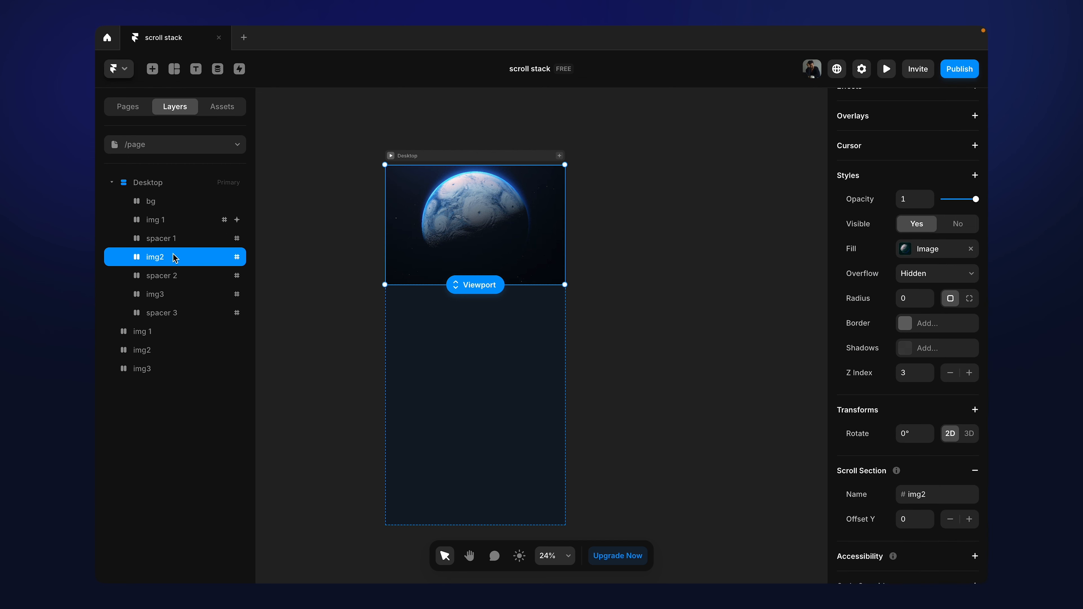
left_click(173, 299, "shift")
scroll(884, 379, "down", 5)
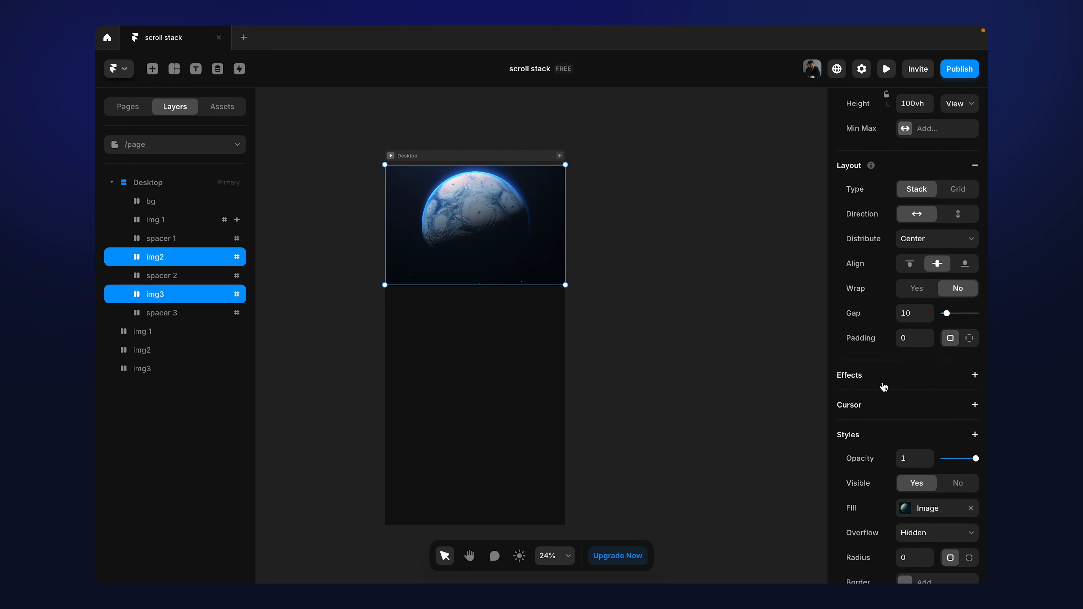
scroll(884, 386, "down", 3)
right_click(874, 260)
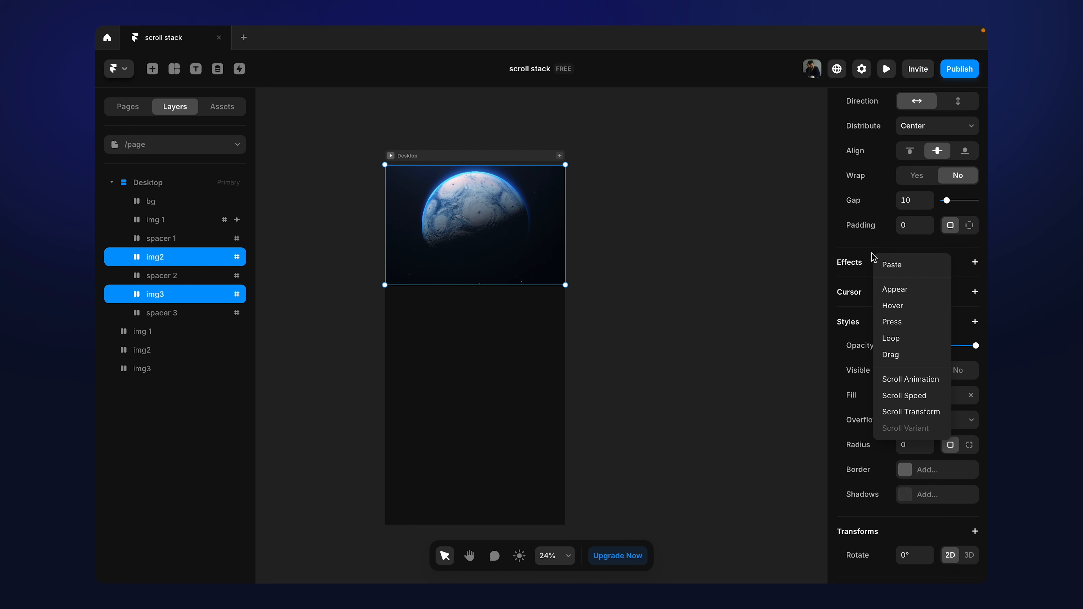
left_click(887, 265)
Step: Change the trigger section of img2's Scroll Transform to #spacer2
left_click(163, 256)
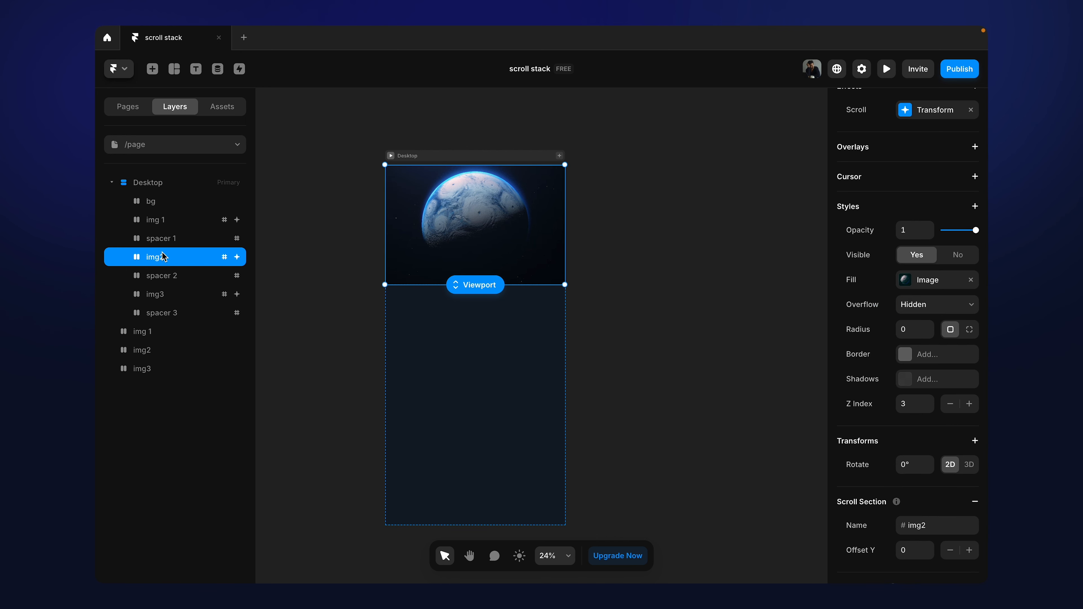
scroll(955, 339, "down", 3)
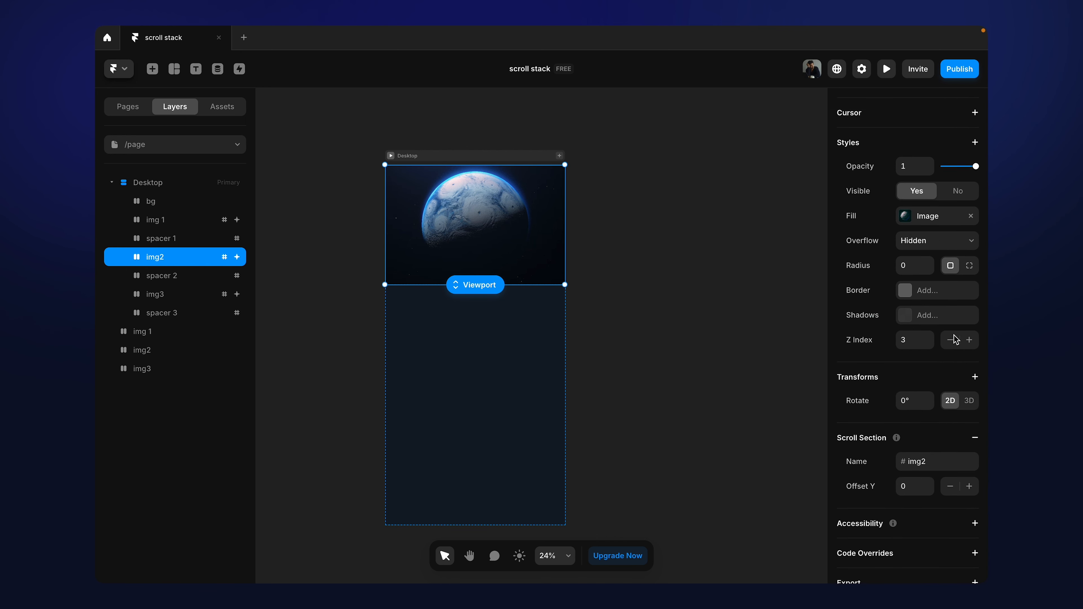
scroll(954, 339, "up", 10)
left_click(905, 335)
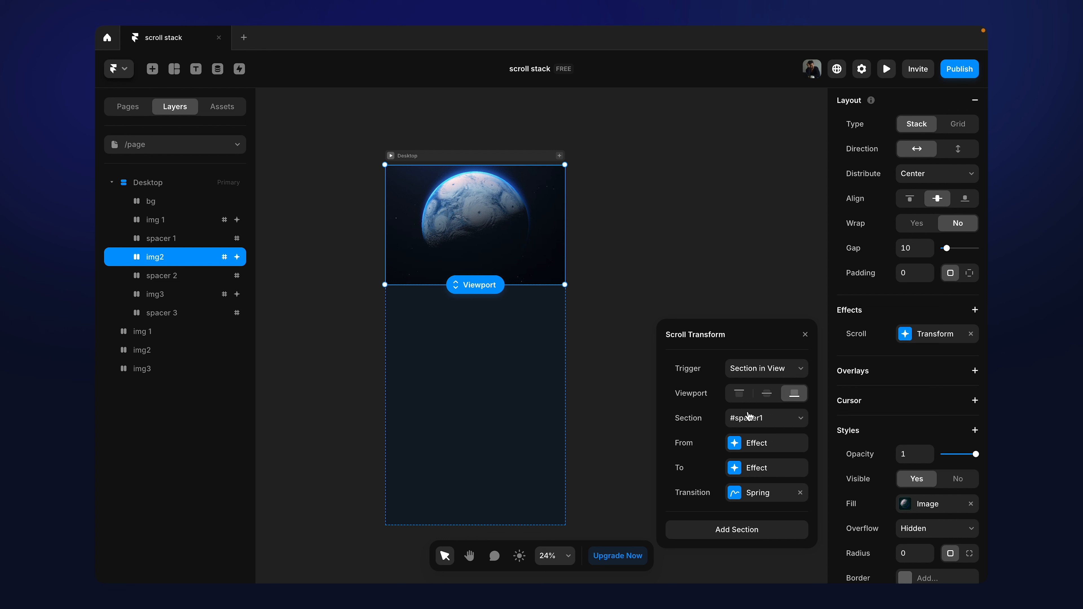
left_click(753, 421)
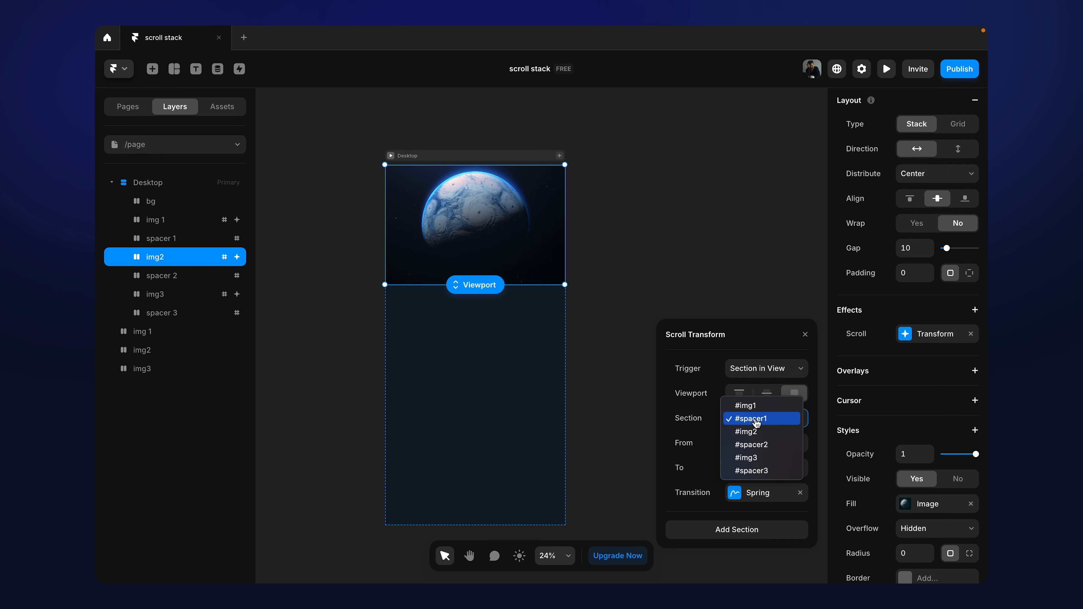
left_click(753, 446)
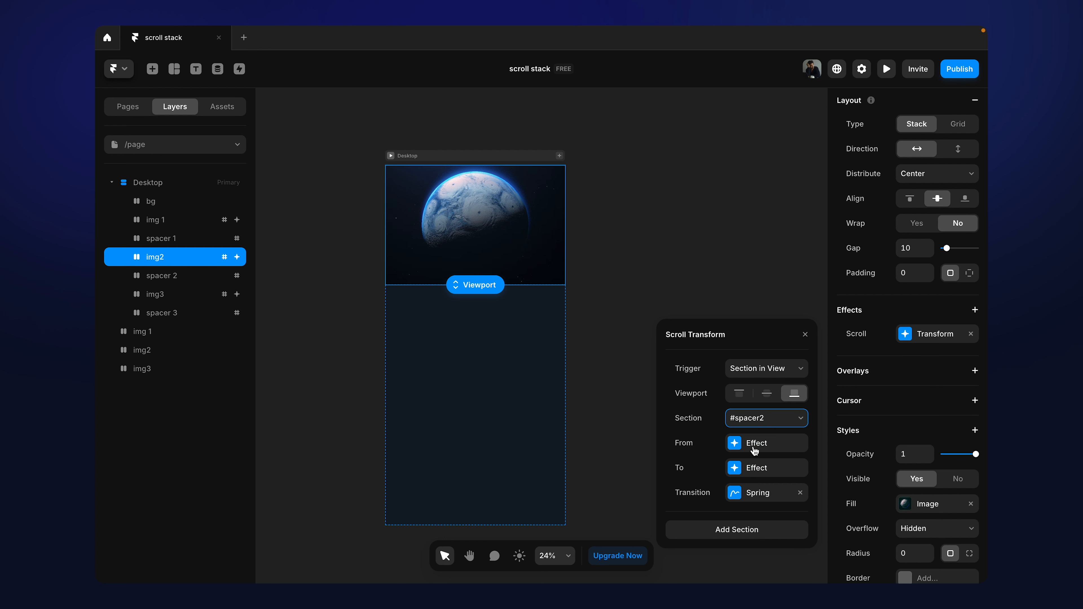
Step: Change the trigger section of img3's Scroll Transform to #spacer3
left_click(187, 316)
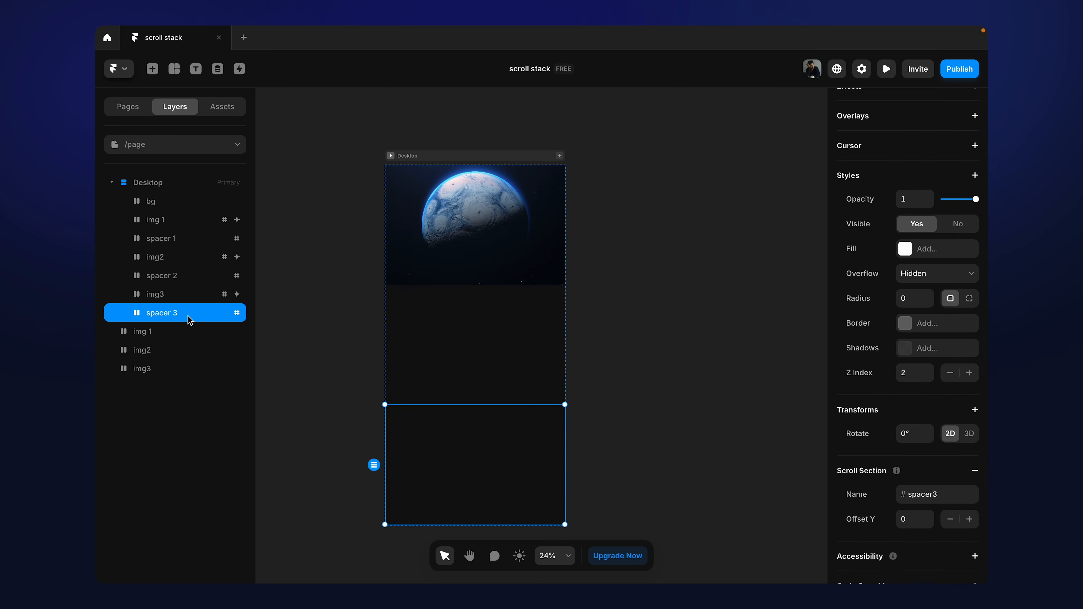
scroll(883, 328, "down", 2)
scroll(884, 328, "up", 15)
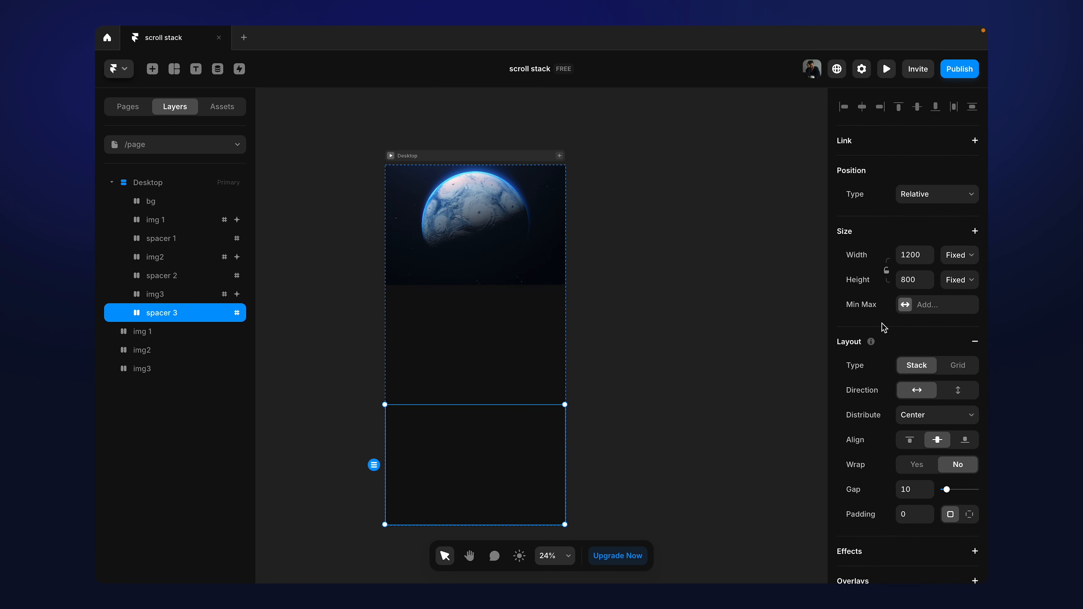
scroll(882, 323, "down", 11)
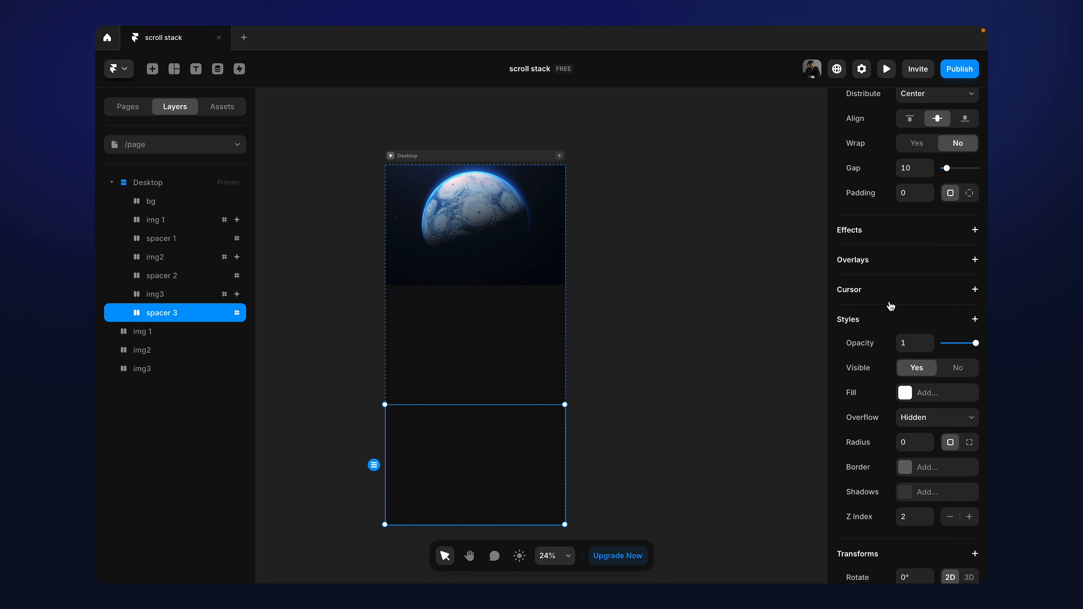
left_click(175, 294)
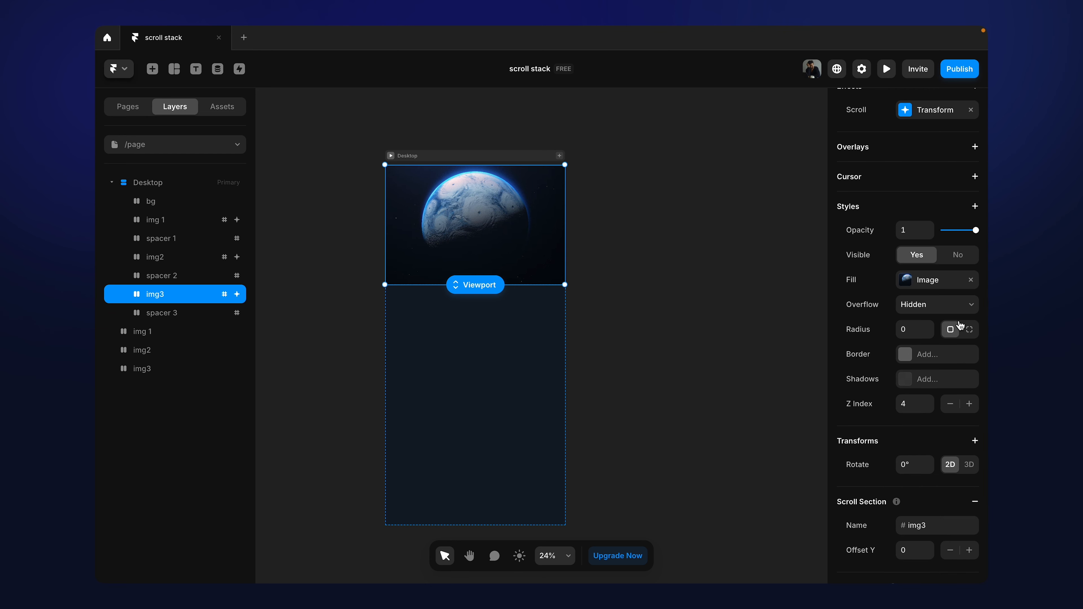
scroll(960, 325, "up", 9)
left_click(906, 378)
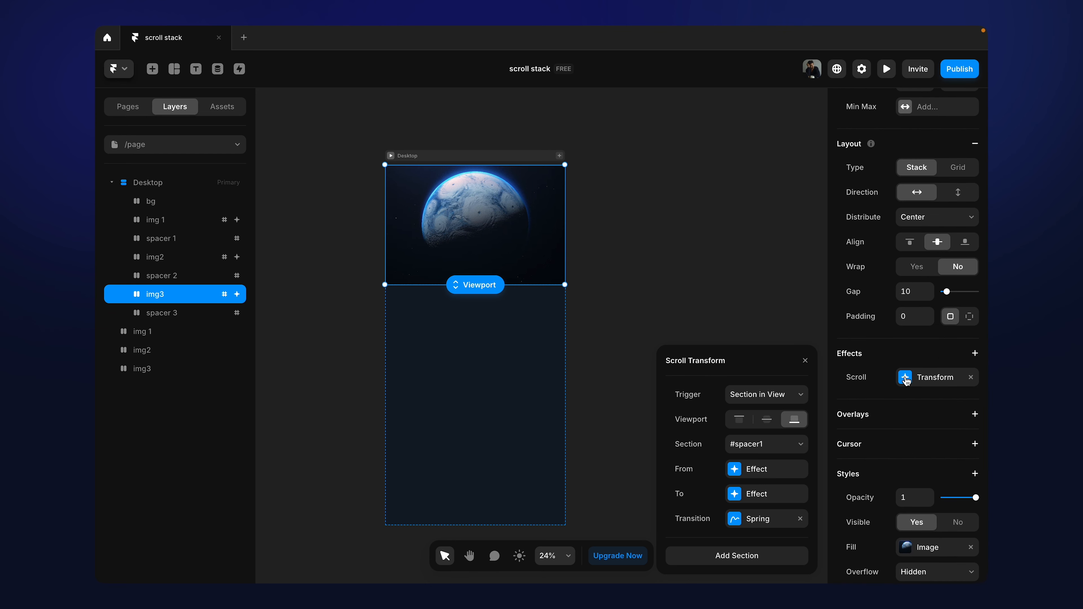
left_click(755, 444)
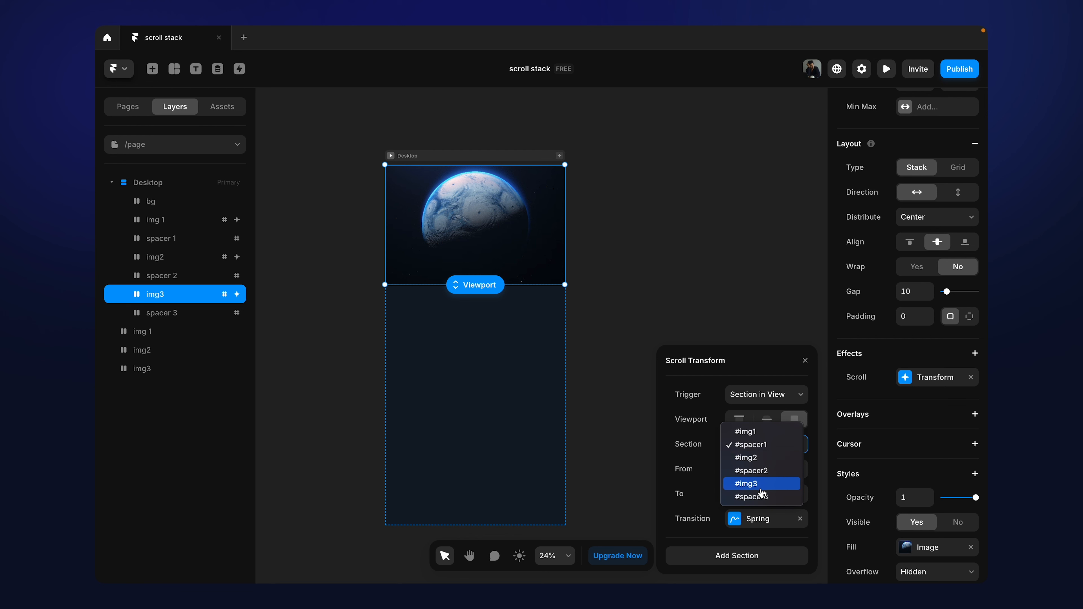
left_click(763, 500)
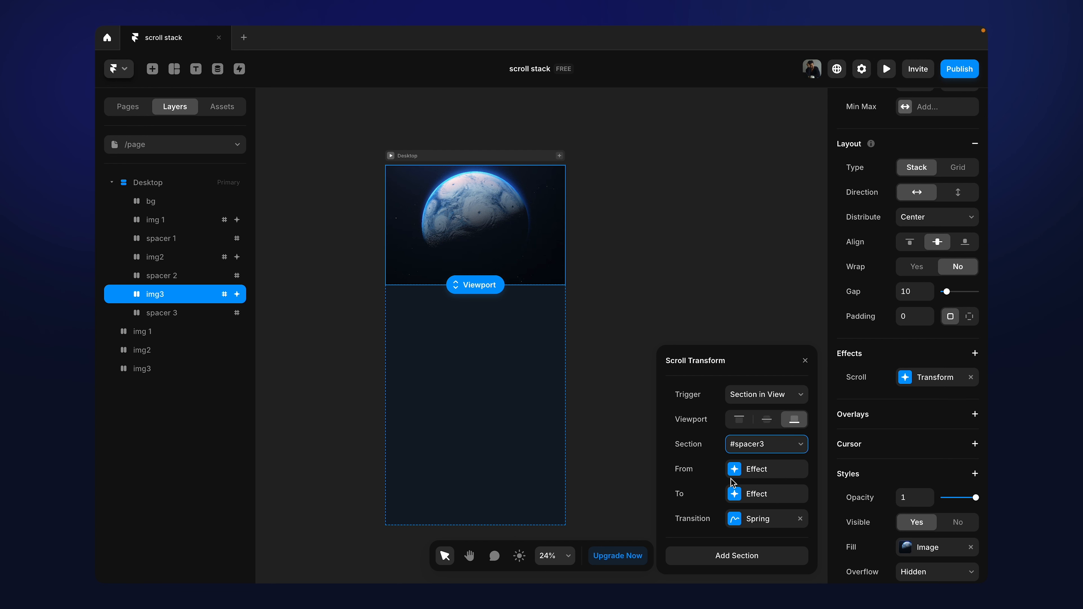
Step: Check the From and To effect settings of img3's Scroll Transform, then close them and deselect the layer
left_click(735, 469)
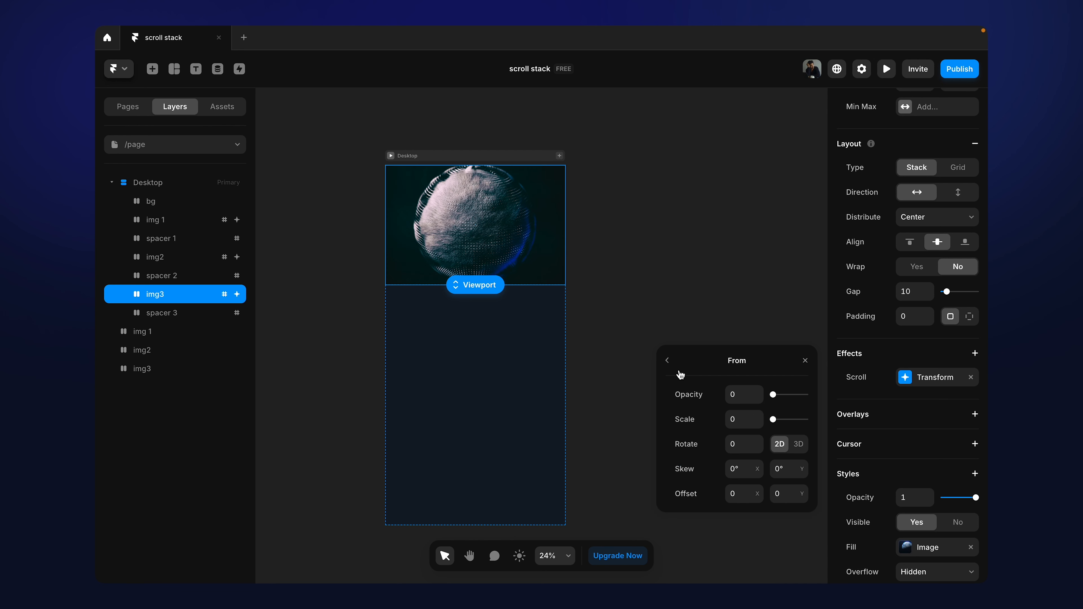
left_click(667, 362)
left_click(735, 494)
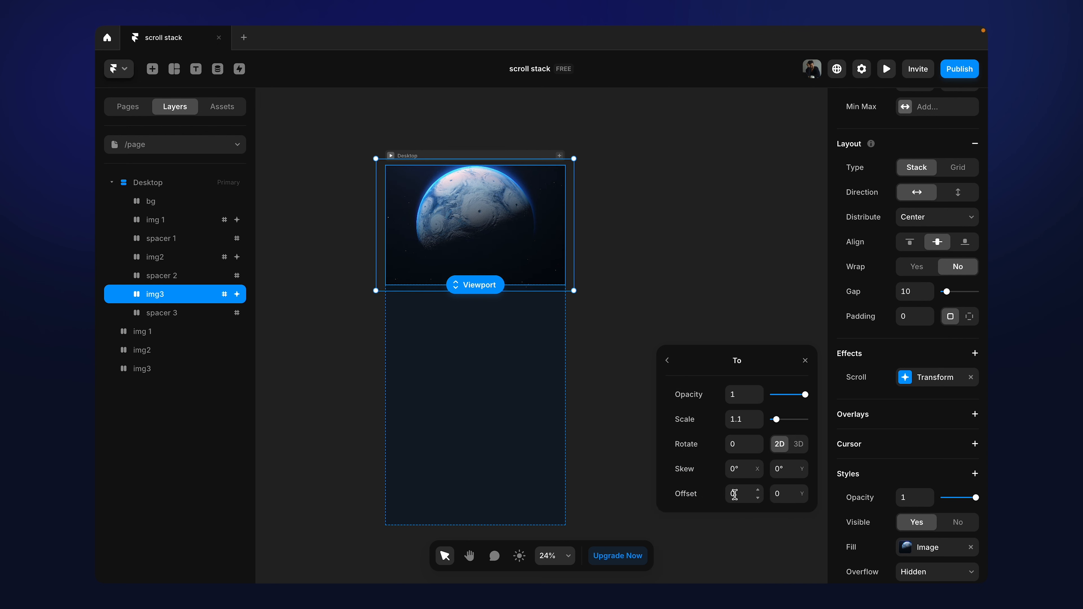
left_click(667, 363)
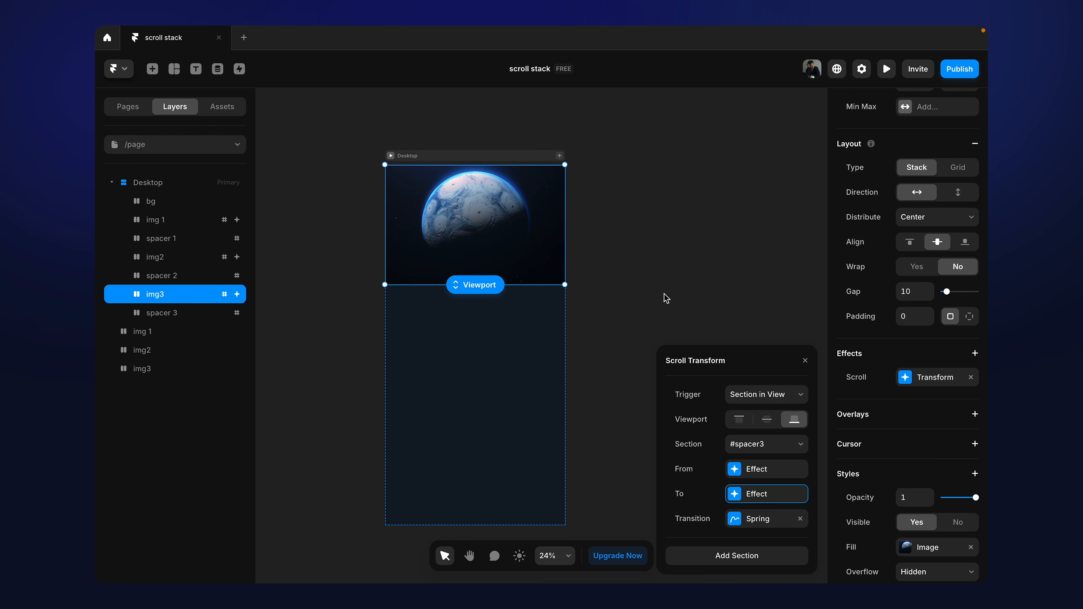
left_click(665, 296)
Step: Preview the Desktop page, scroll through the whole image stack and back, and return to the canvas
left_click(391, 156)
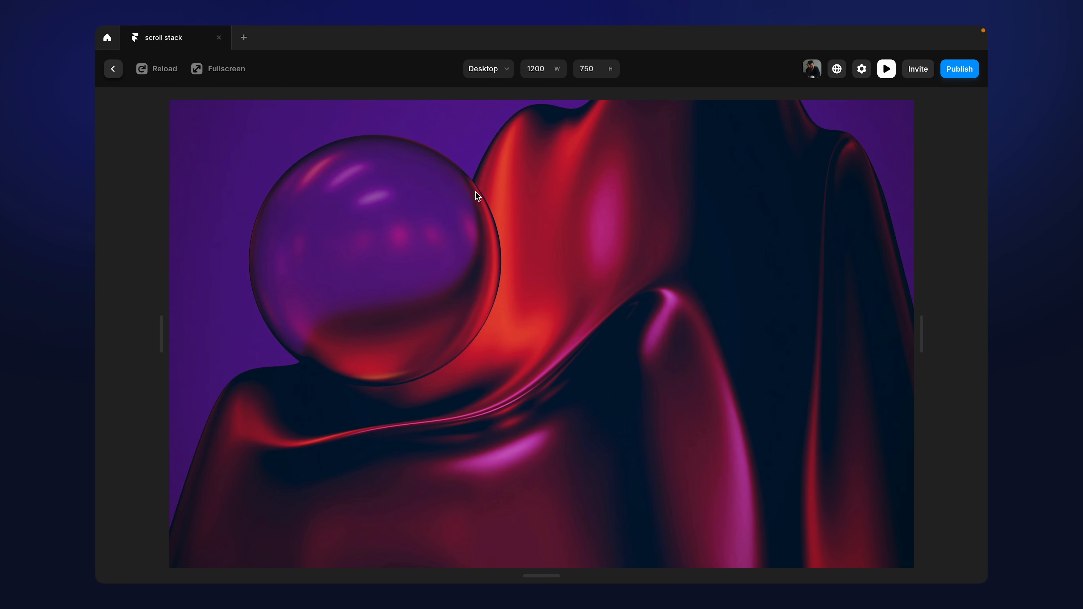
scroll(476, 192, "down", 5)
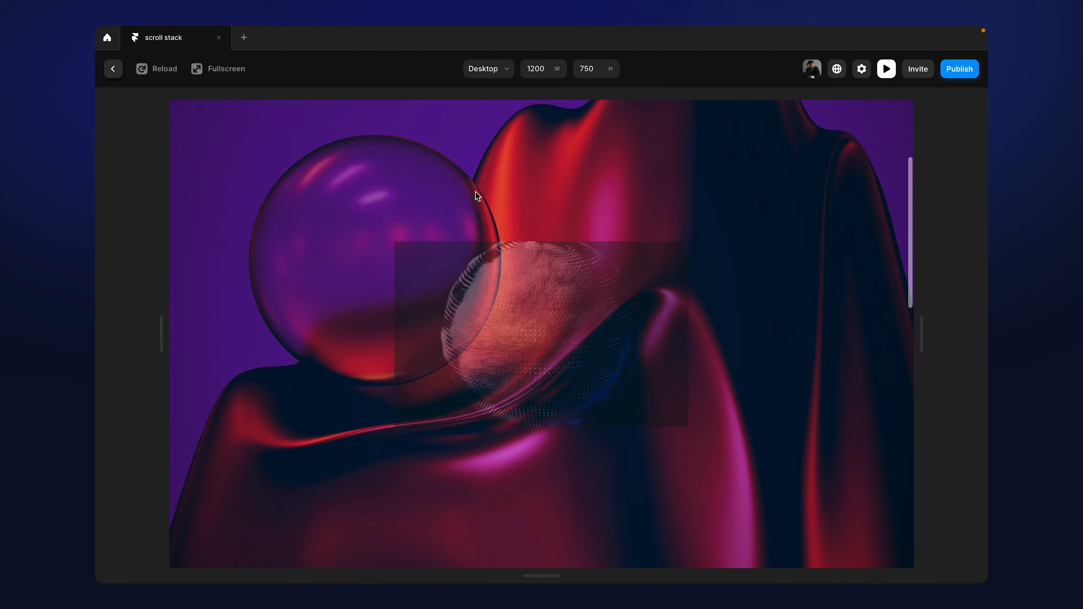
scroll(476, 192, "down", 5)
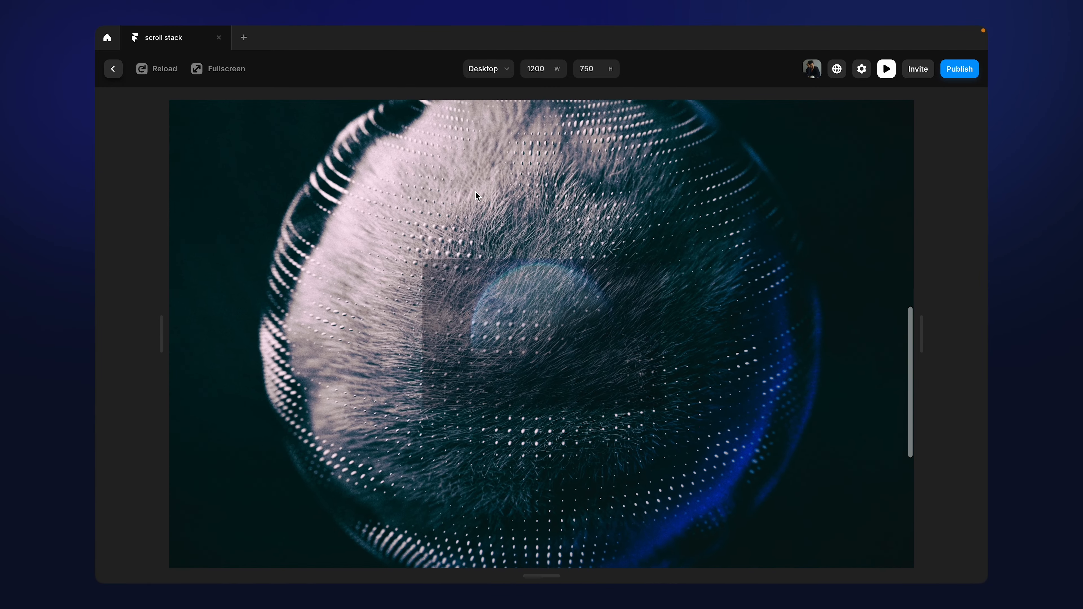
scroll(476, 192, "down", 5)
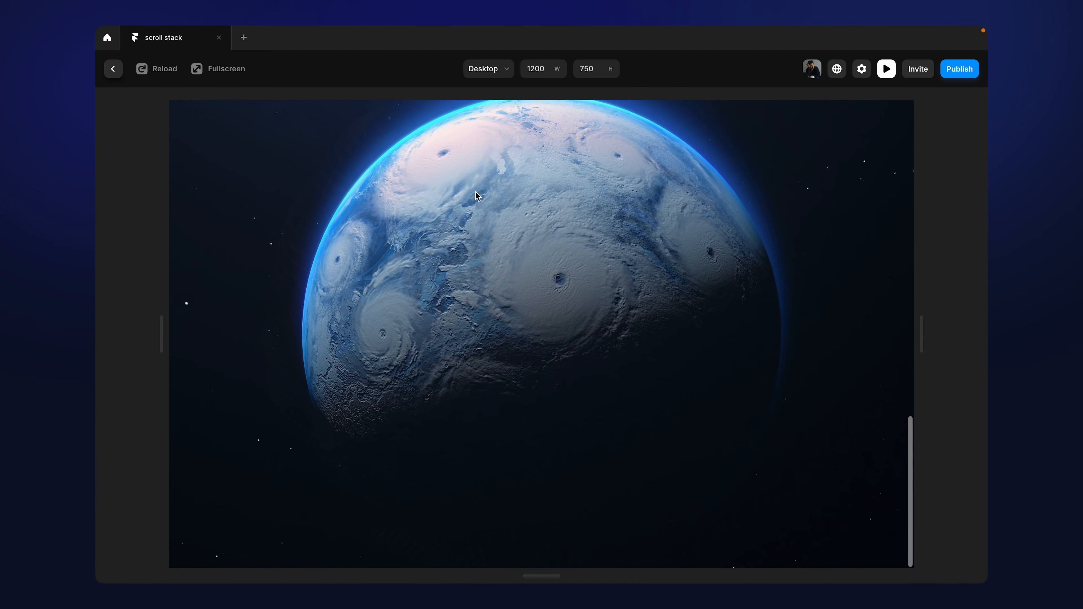
scroll(475, 192, "up", 15)
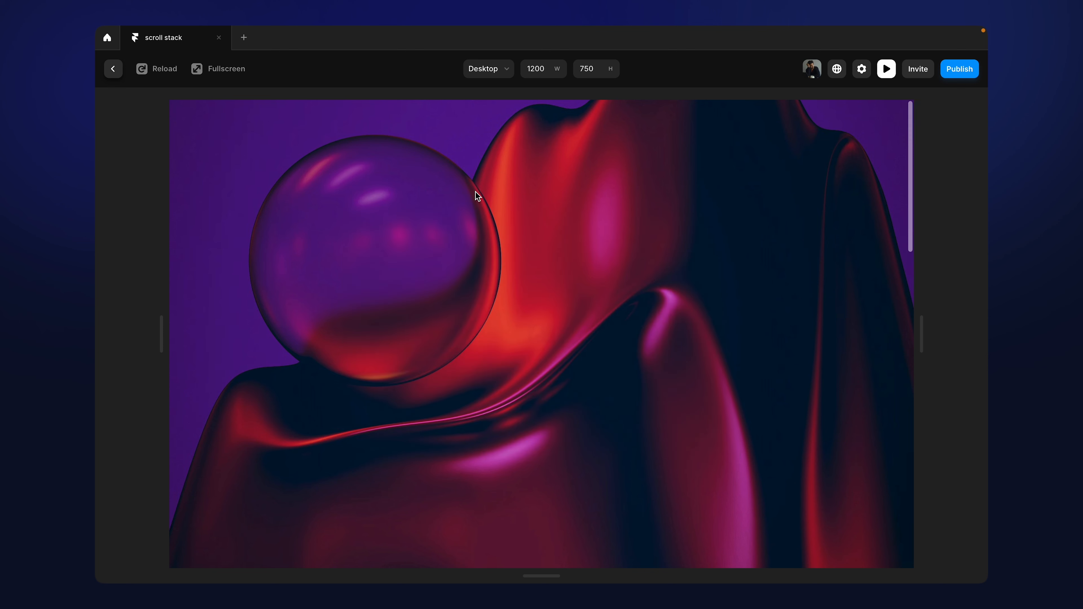
left_click(113, 70)
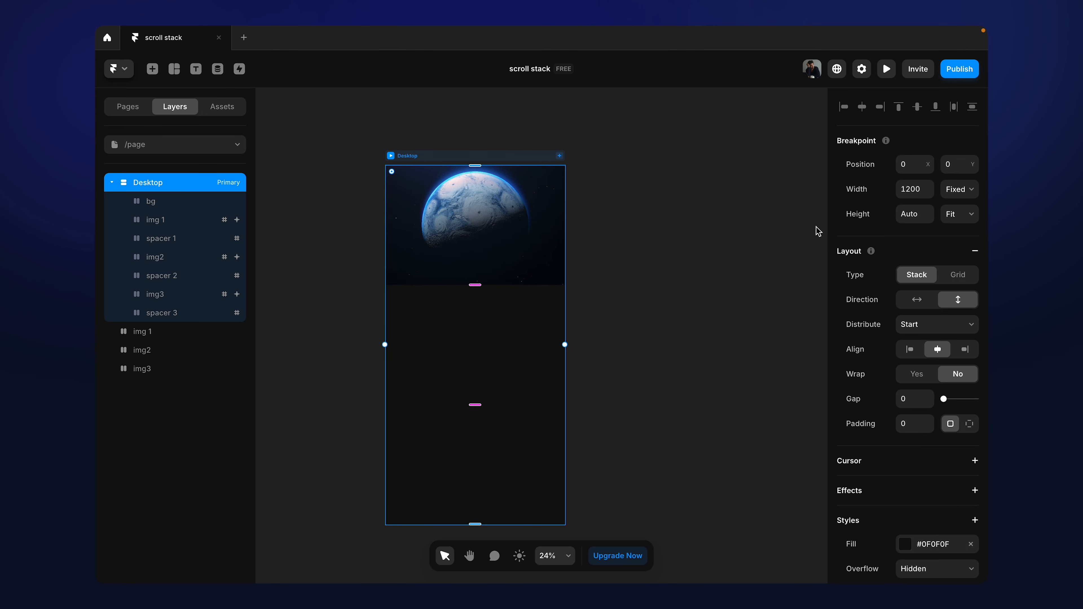
Step: Review the img 1 and spacer 1 layers, preview the start of the Desktop page again, and return to the canvas
left_click(667, 229)
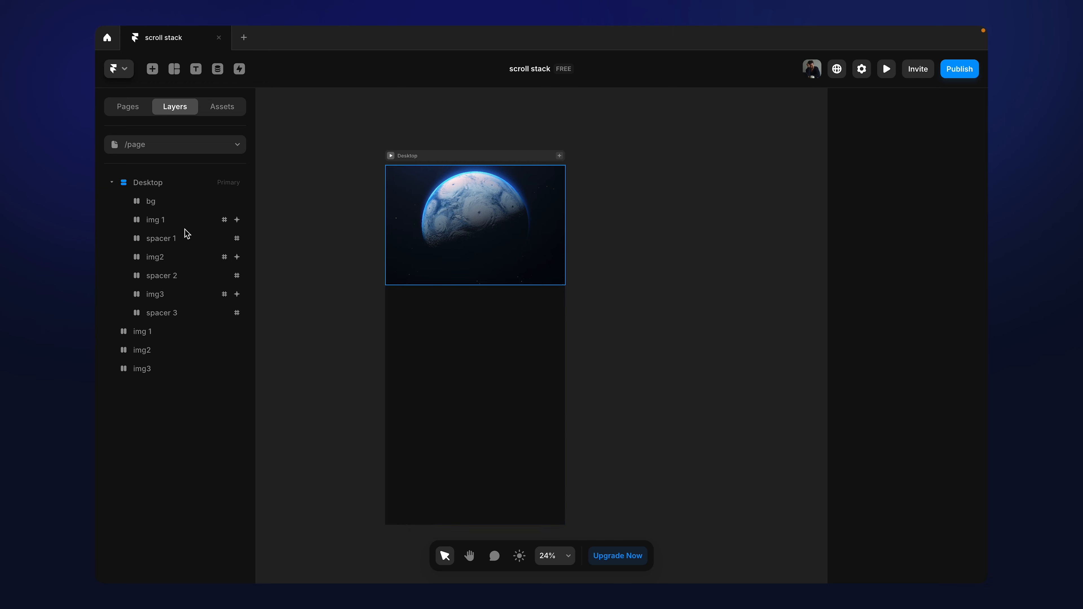
left_click(155, 223)
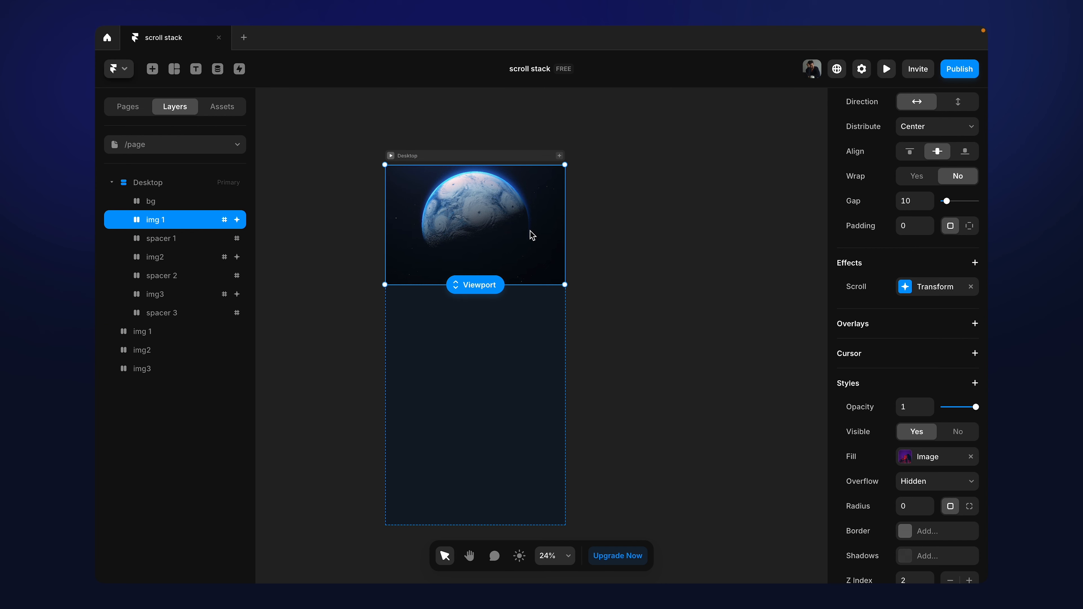
left_click(181, 238)
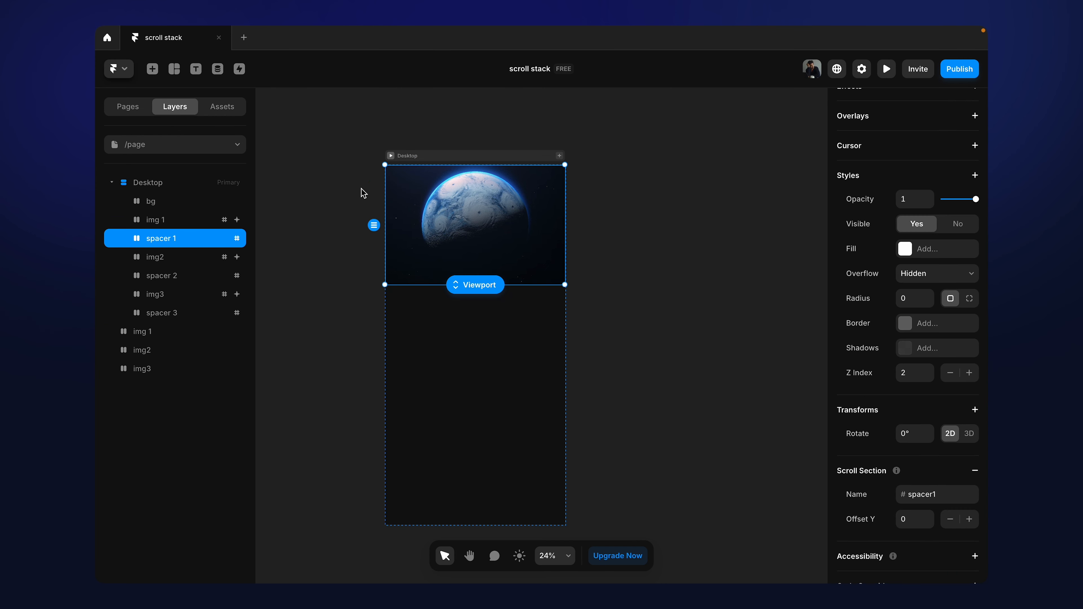
left_click(391, 156)
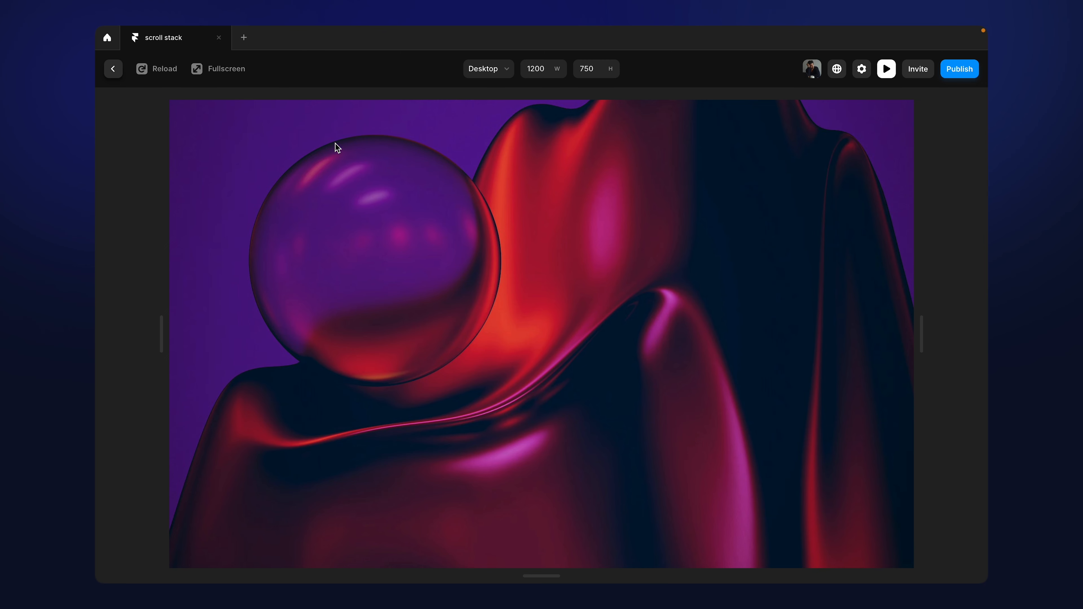
left_click(118, 75)
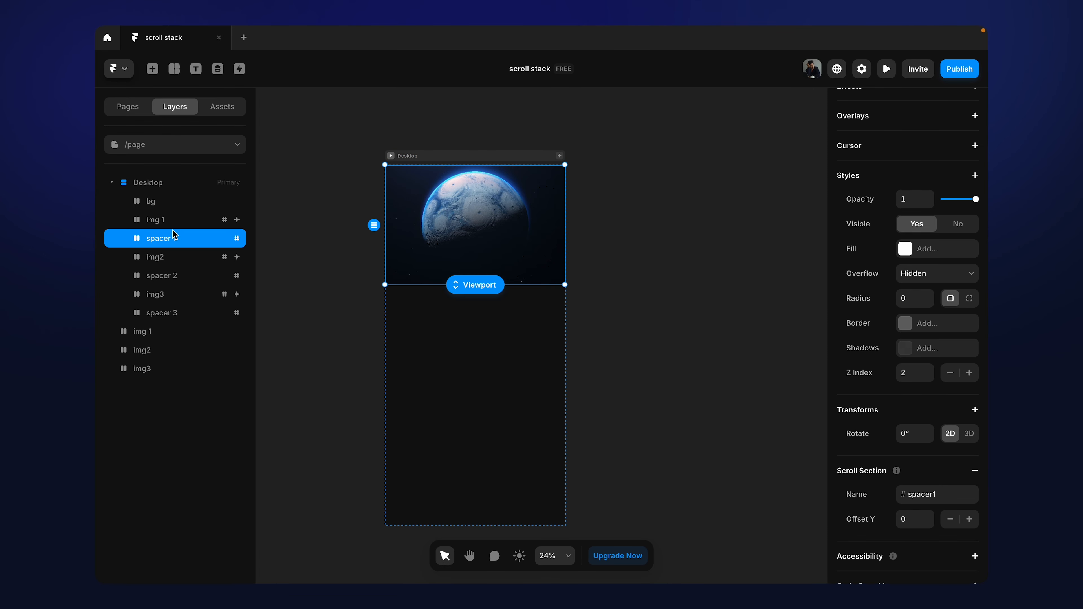
Step: Duplicate the spacer 1 frame inside the Desktop page and select the upper of the two copies
type("1")
key("ctrl+d")
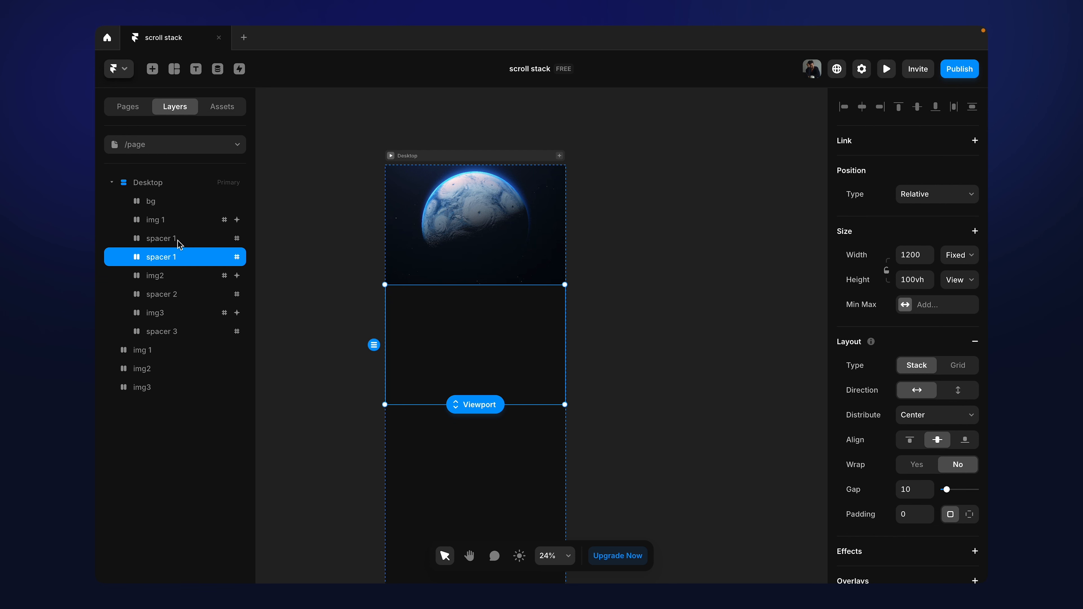
left_click(178, 242)
left_click(177, 257)
left_click(179, 241)
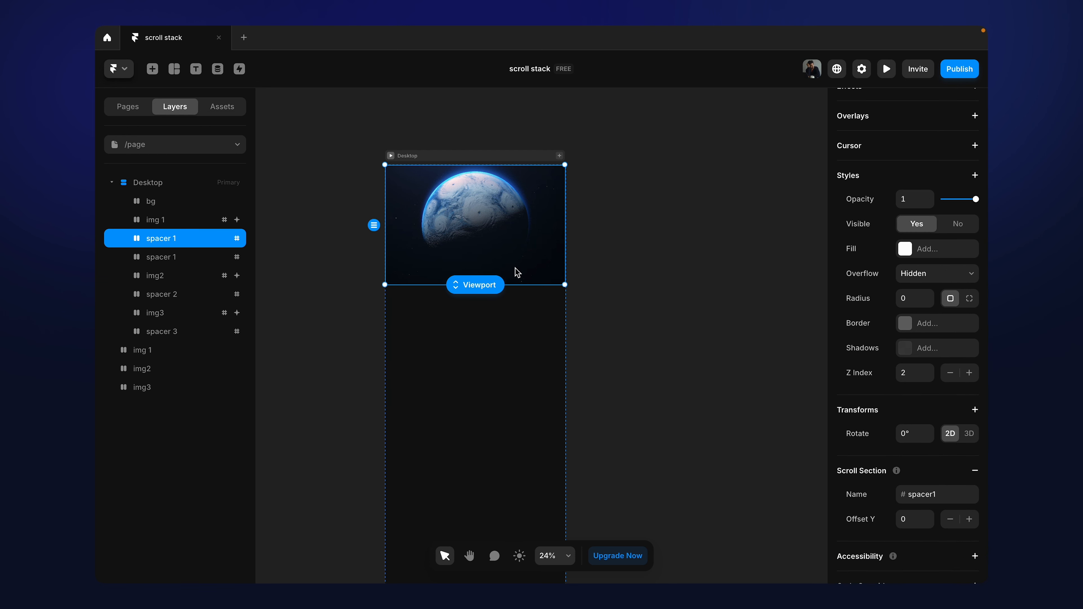
Step: Rename the upper spacer 1 layer, directly below img 1, as spacer 0
double_click(178, 239)
left_click(196, 237)
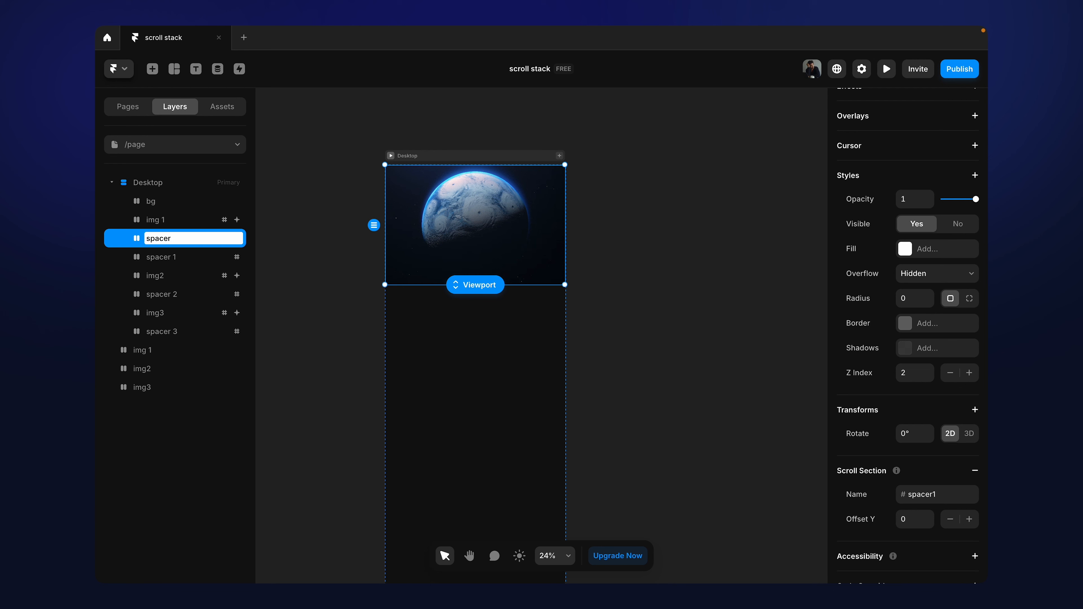
left_click(316, 259)
left_click(179, 245)
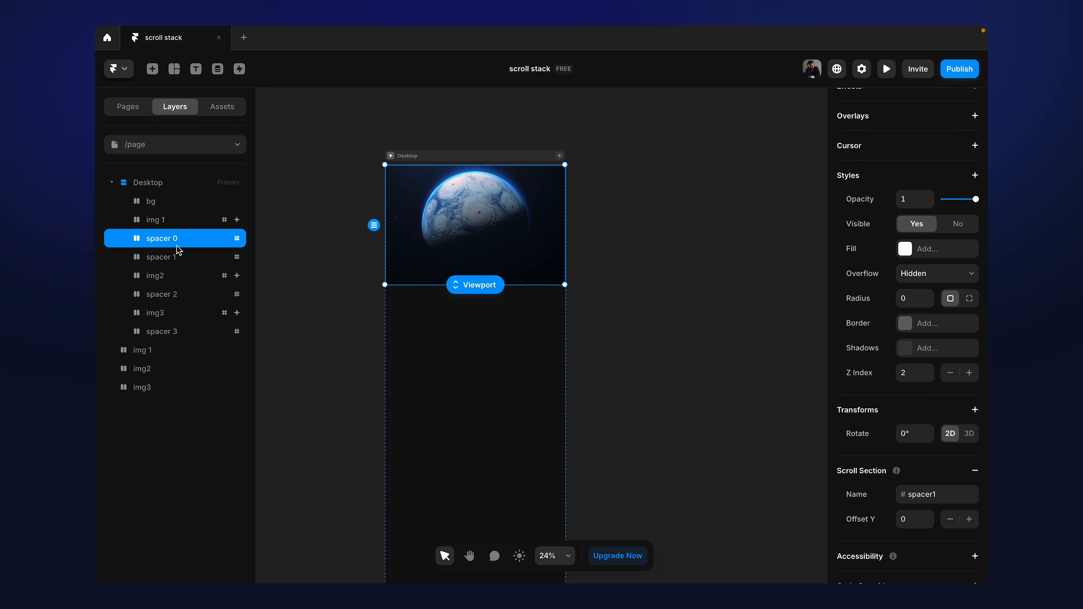
Step: Change the scroll section name of spacer 0 to spacer0 and briefly preview the Desktop page
scroll(943, 423, "down", 2)
left_click(946, 437)
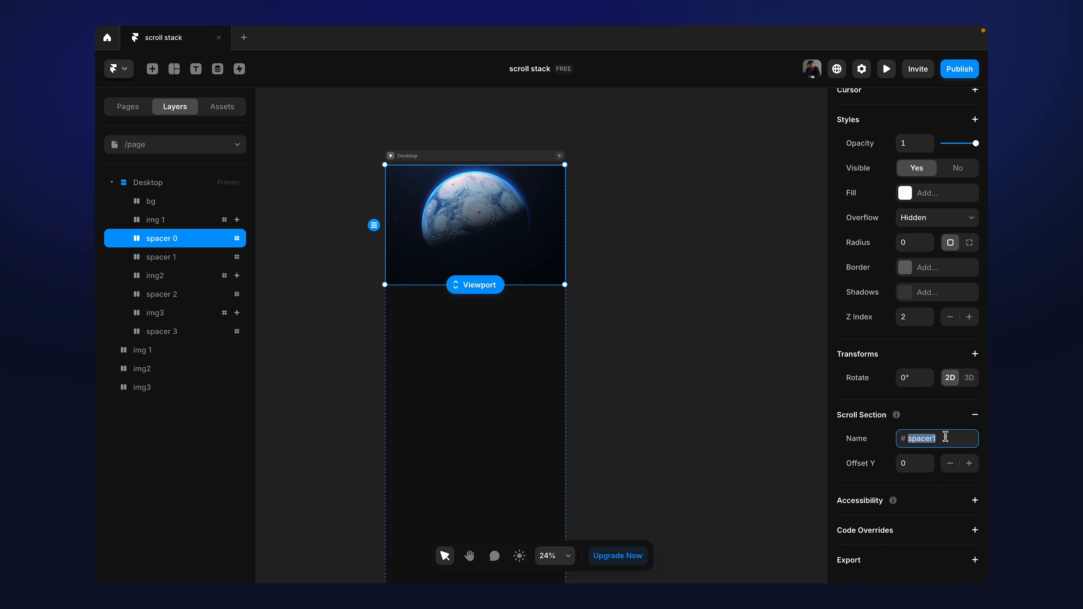
left_click(945, 436)
key("BackSpace")
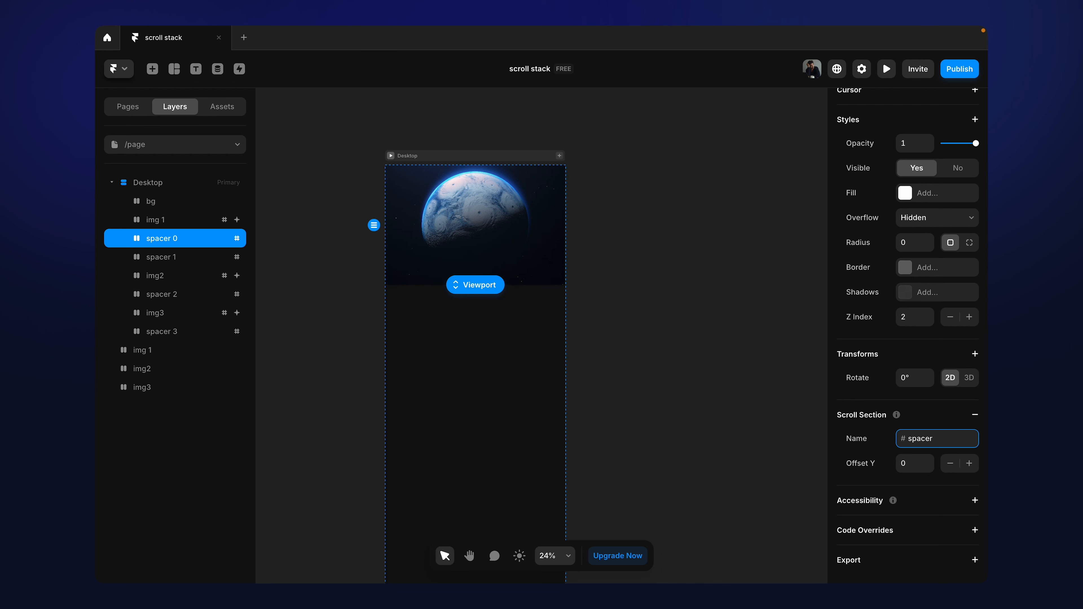
left_click(708, 380)
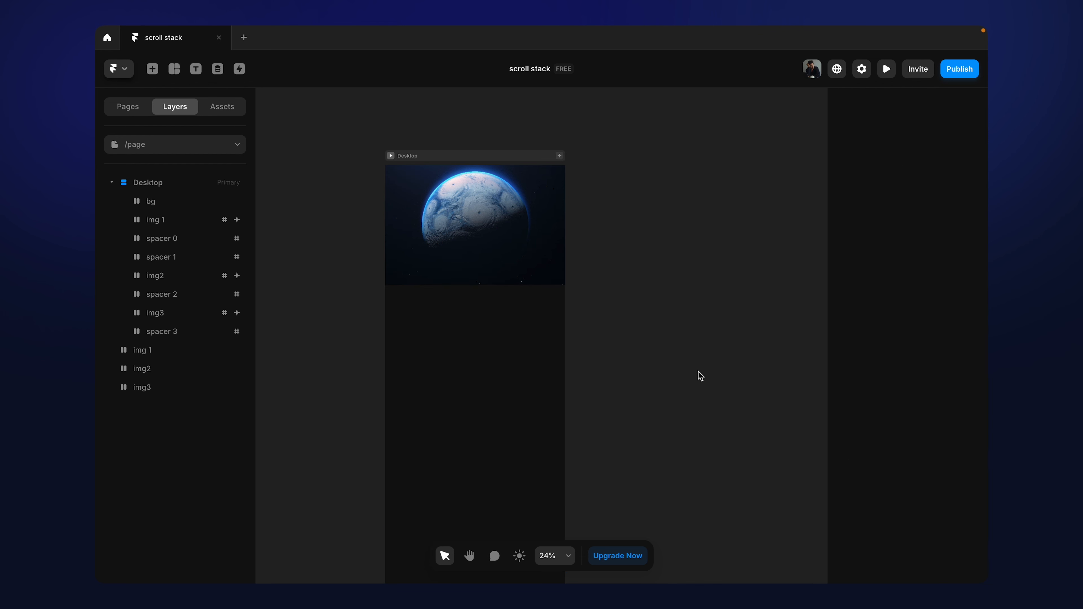
left_click(391, 156)
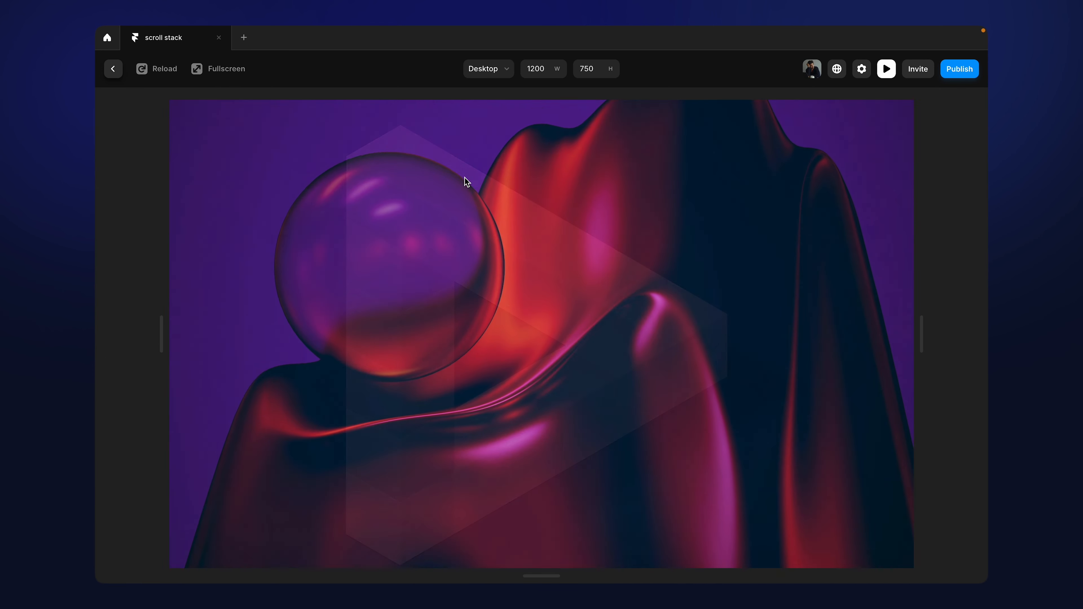
left_click(111, 73)
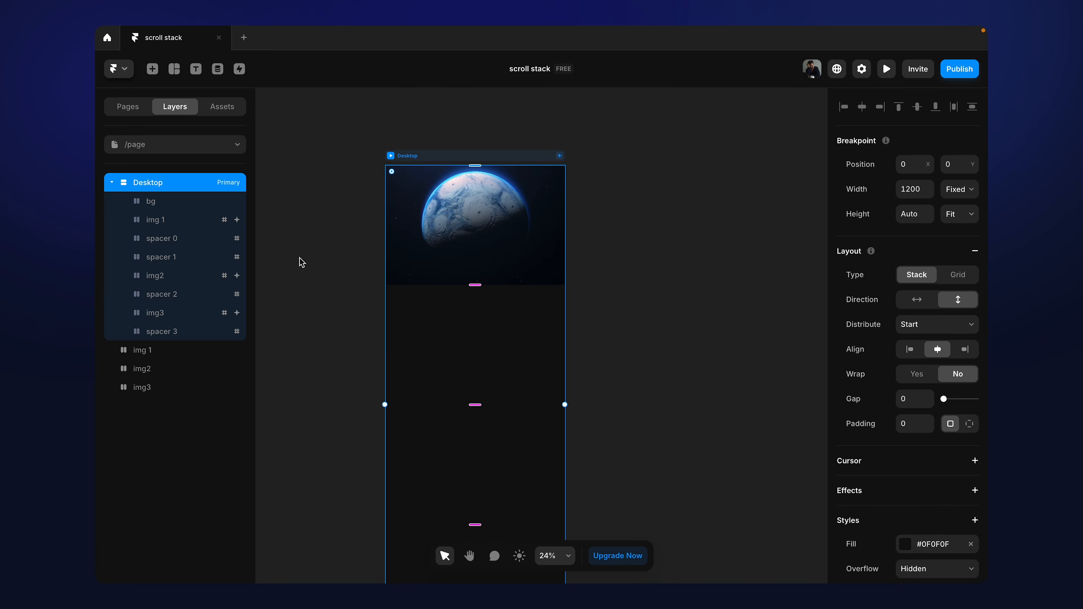
Step: Set the trigger section of img 1's Scroll Transform to #spacer1 and check the section used by img2
left_click(181, 226)
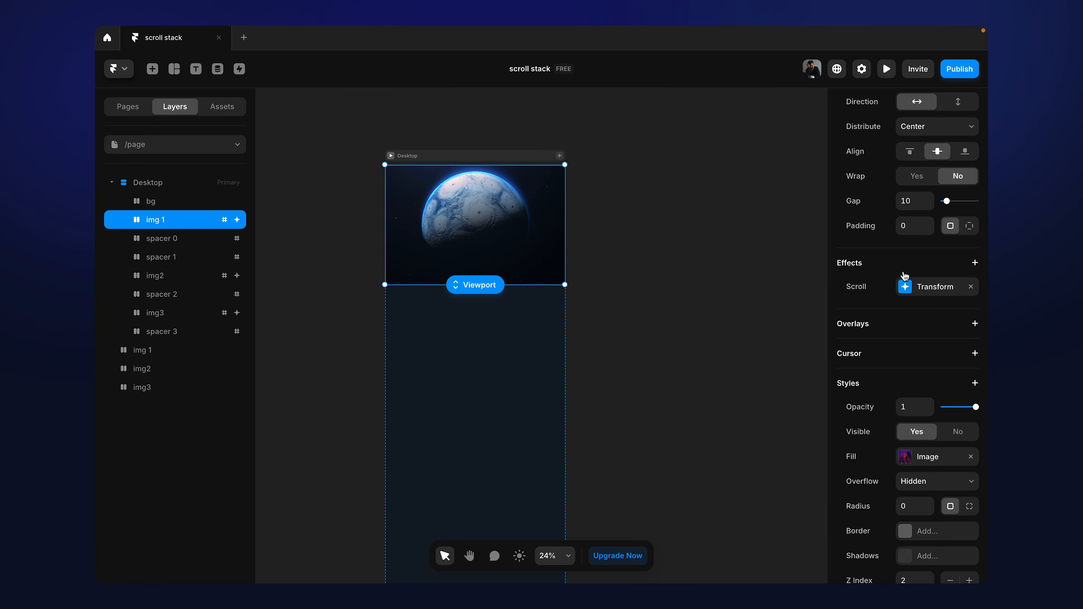
left_click(906, 289)
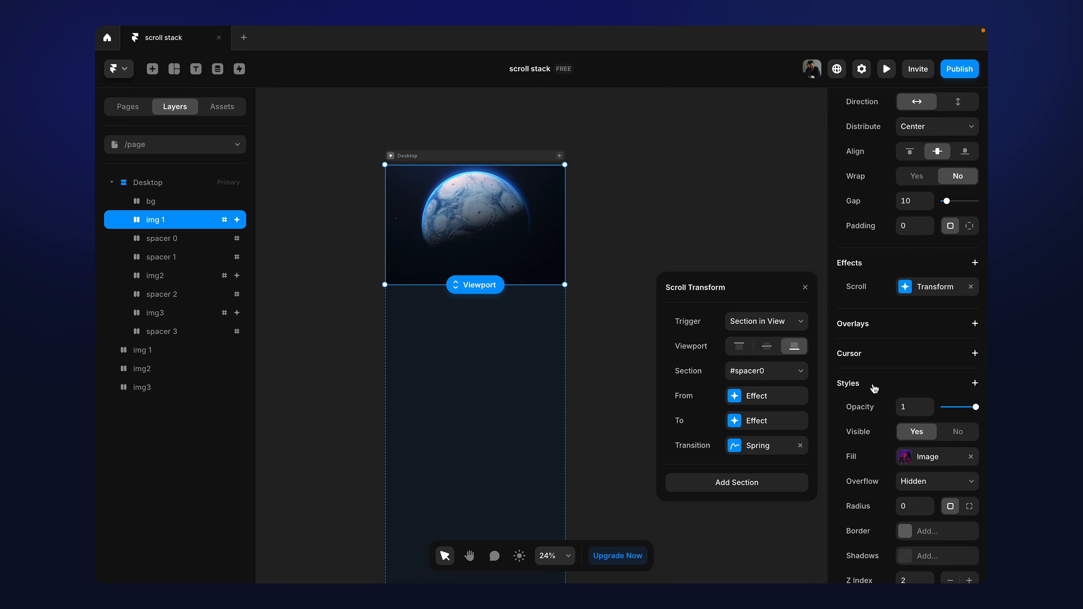
left_click(765, 375)
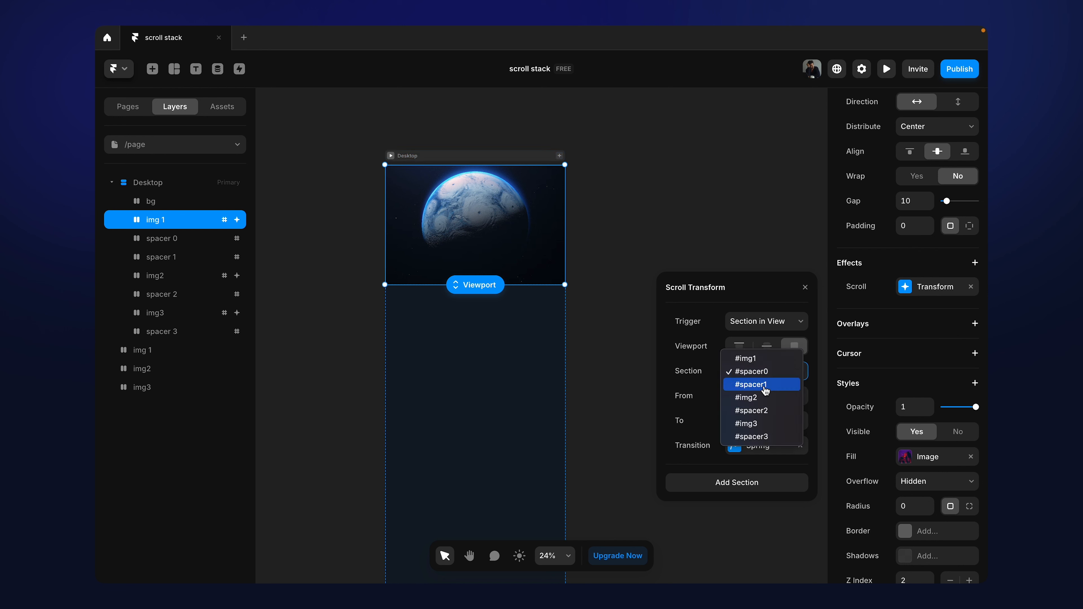
left_click(766, 384)
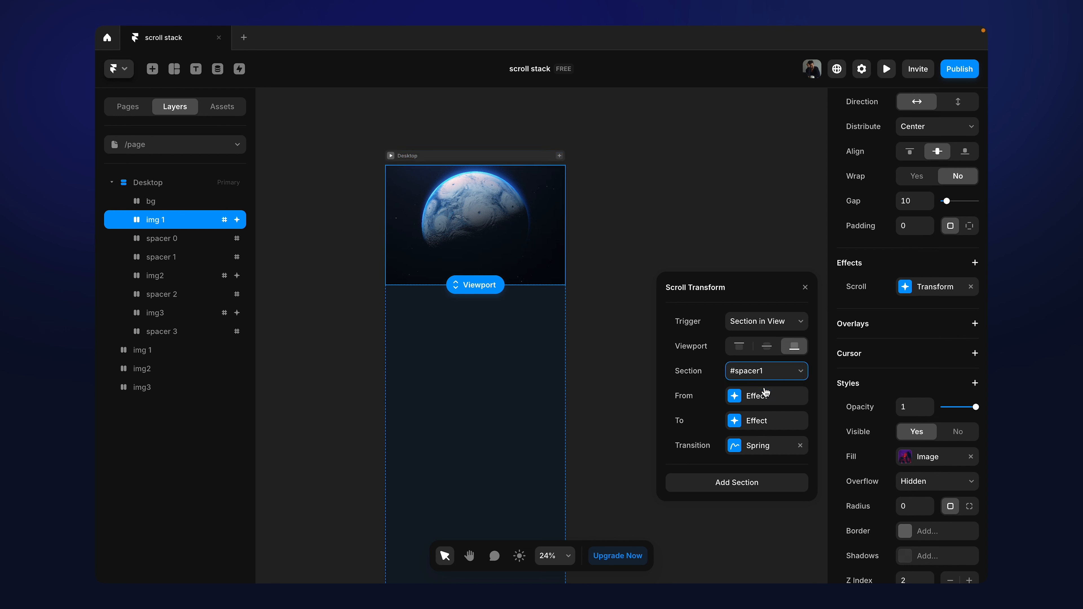
left_click(166, 277)
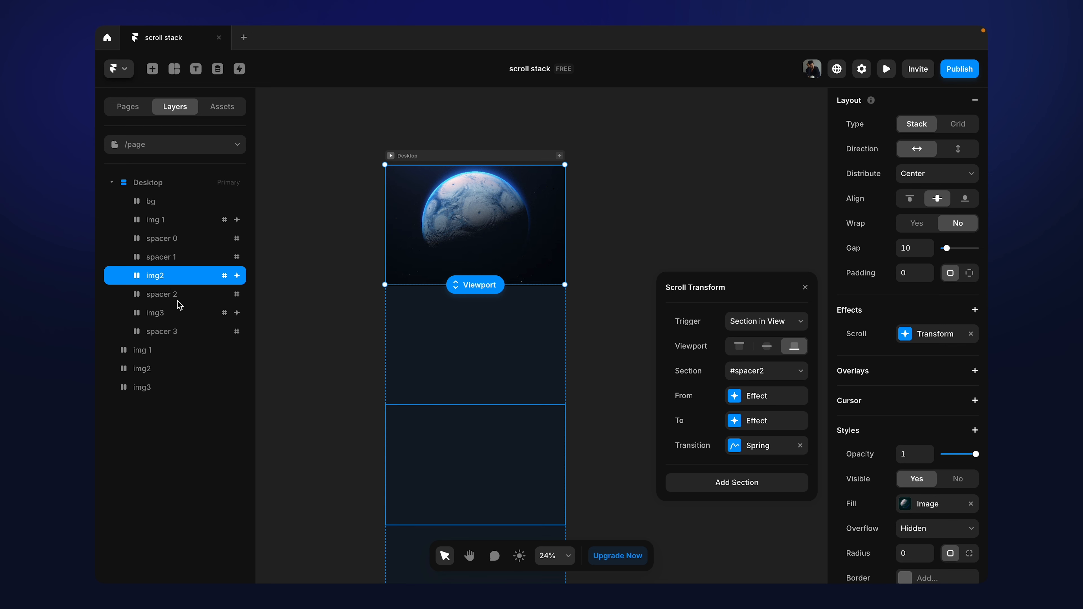
left_click(410, 136)
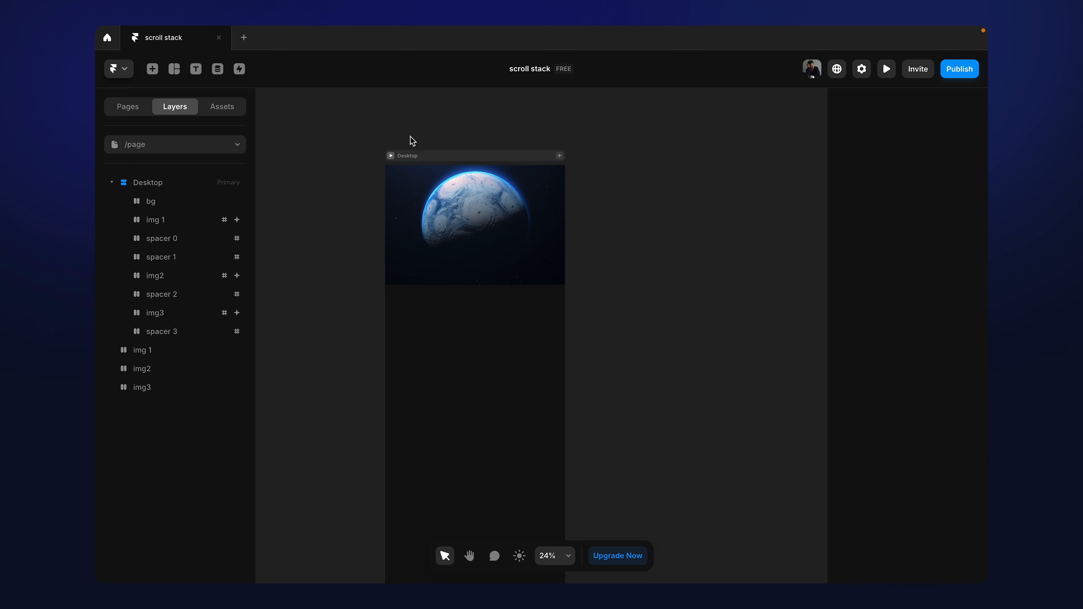
Step: Preview the Desktop page, scroll through the first image's appearance and back, and return to the canvas
left_click(393, 156)
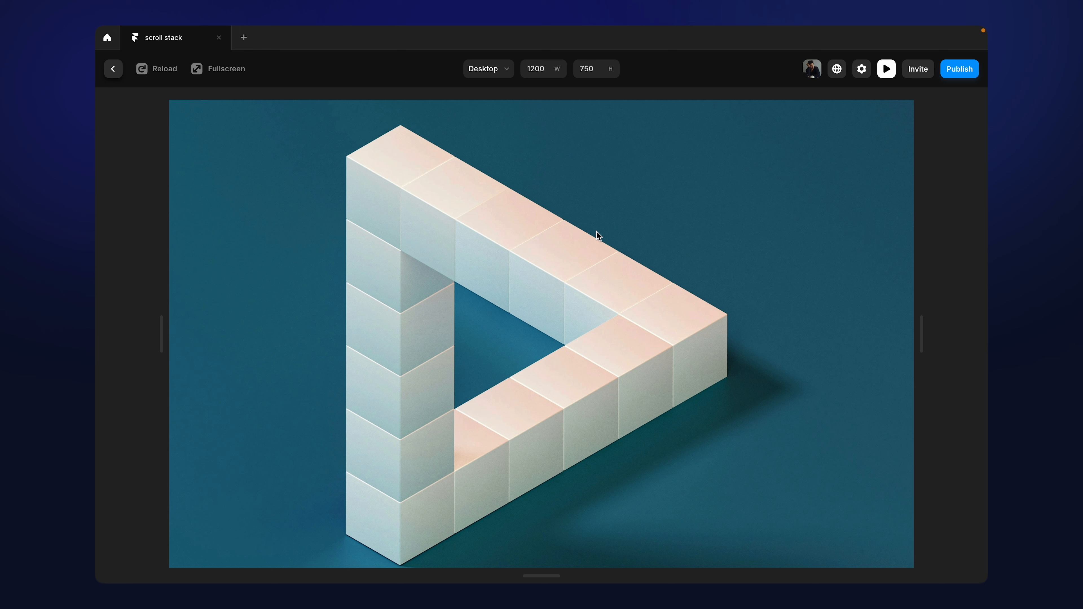
scroll(601, 258, "down", 5)
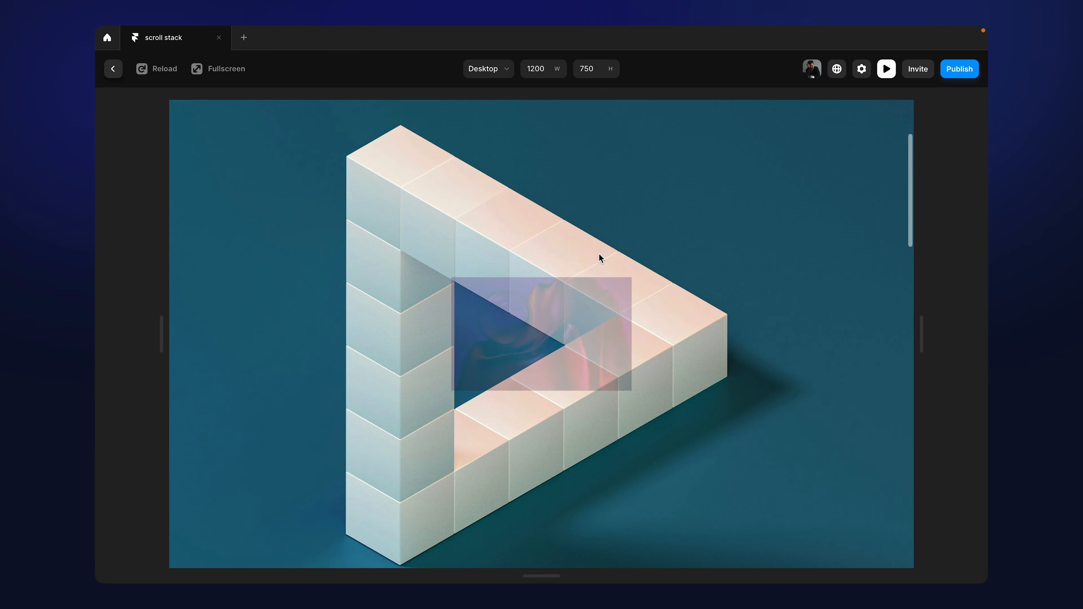
scroll(601, 257, "down", 3)
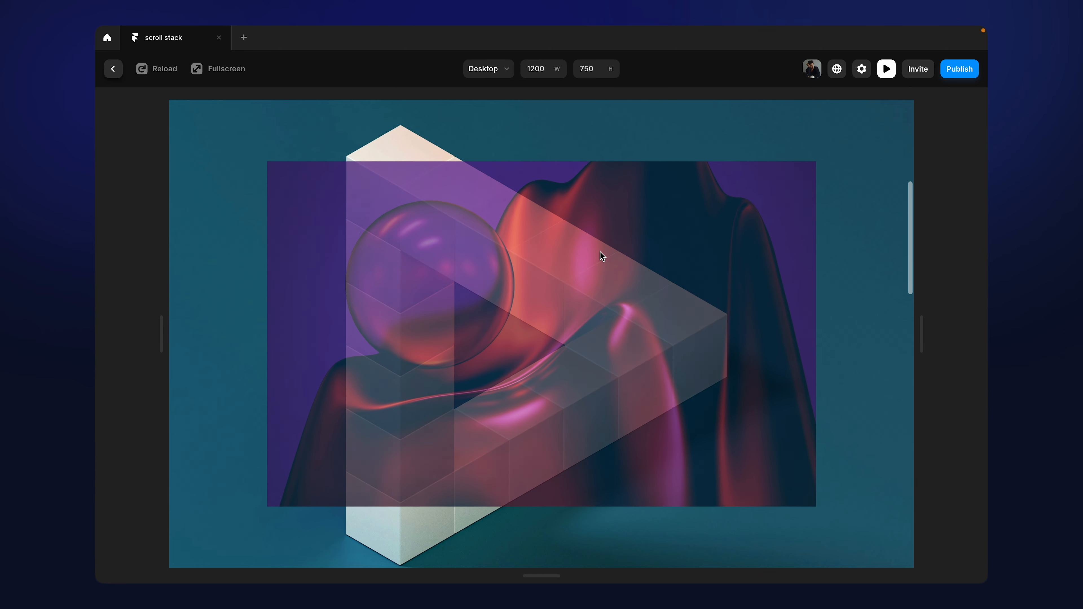
scroll(602, 256, "up", 5)
left_click(112, 69)
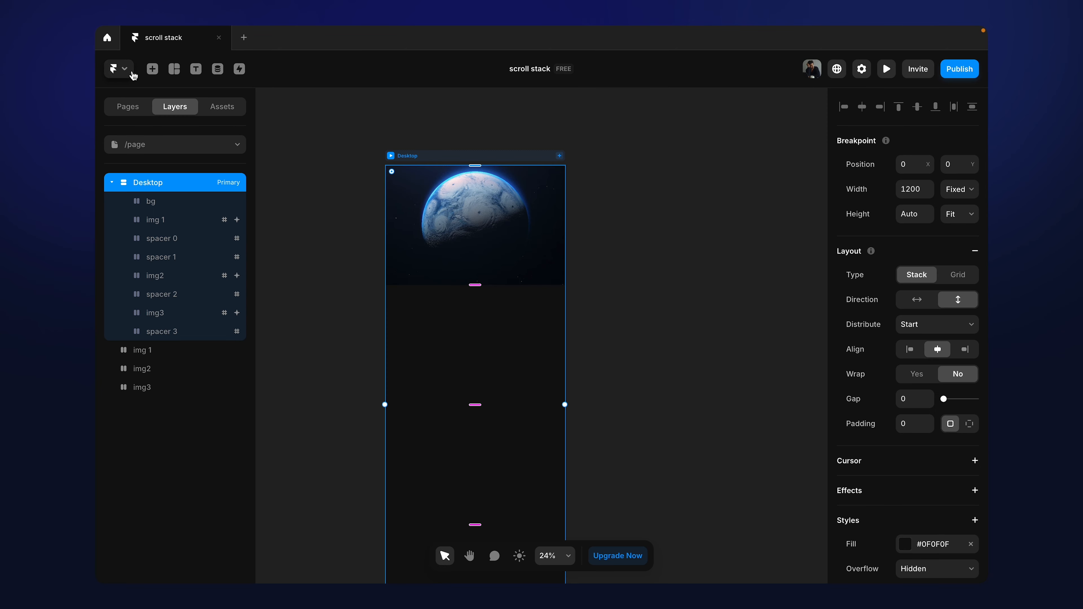
Step: Set the From effect's opacity to 1 in the Scroll Transform of img 1, img2 and img3 together
left_click(159, 219)
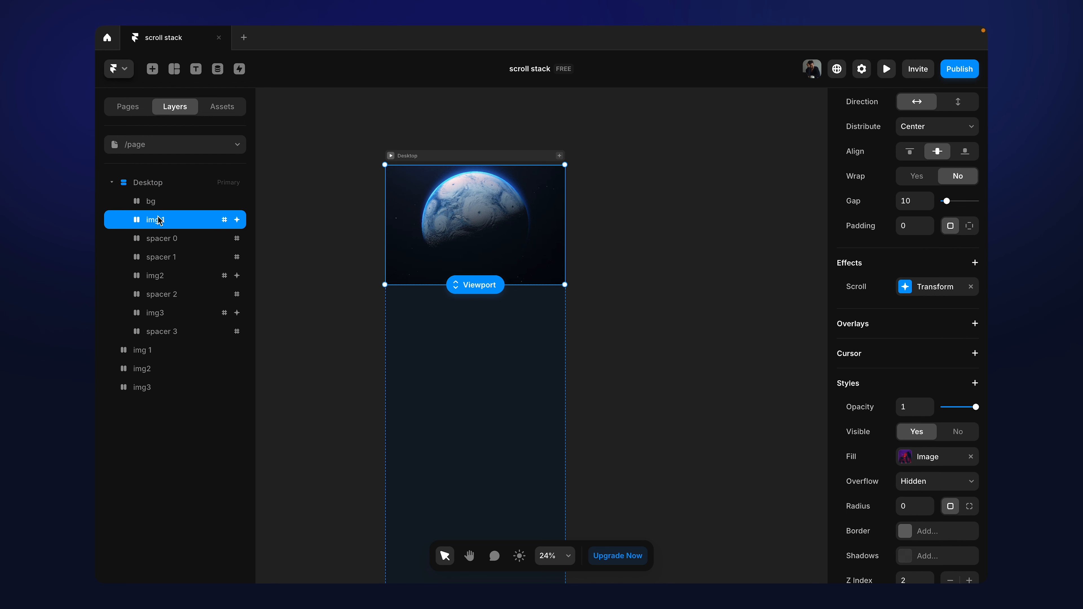
left_click(167, 278, "shift")
left_click(167, 310, "shift")
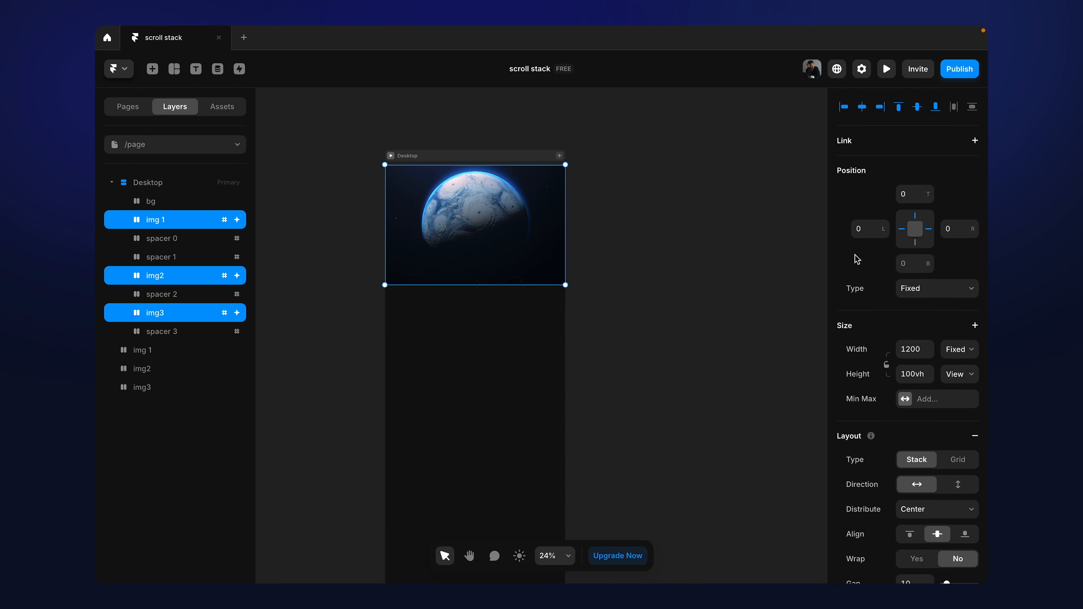
scroll(887, 365, "down", 5)
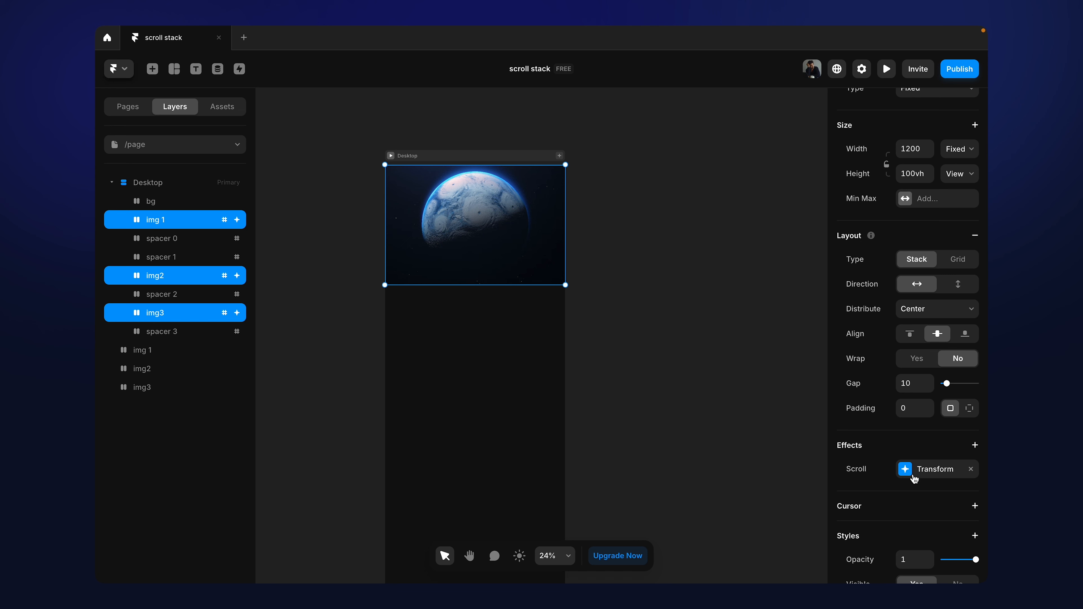
left_click(915, 474)
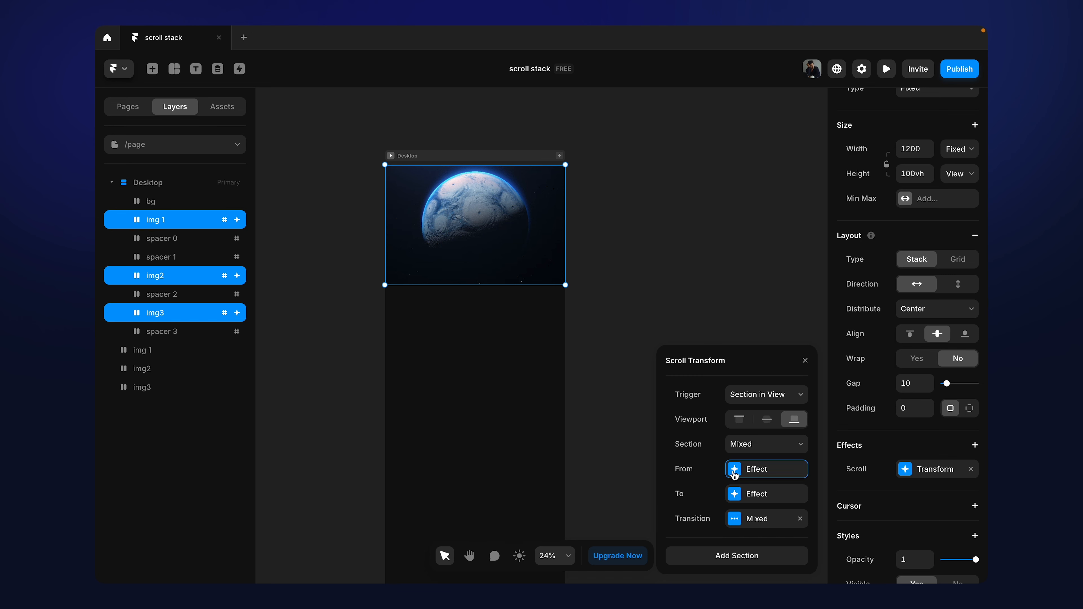
left_click(734, 470)
left_click(742, 397)
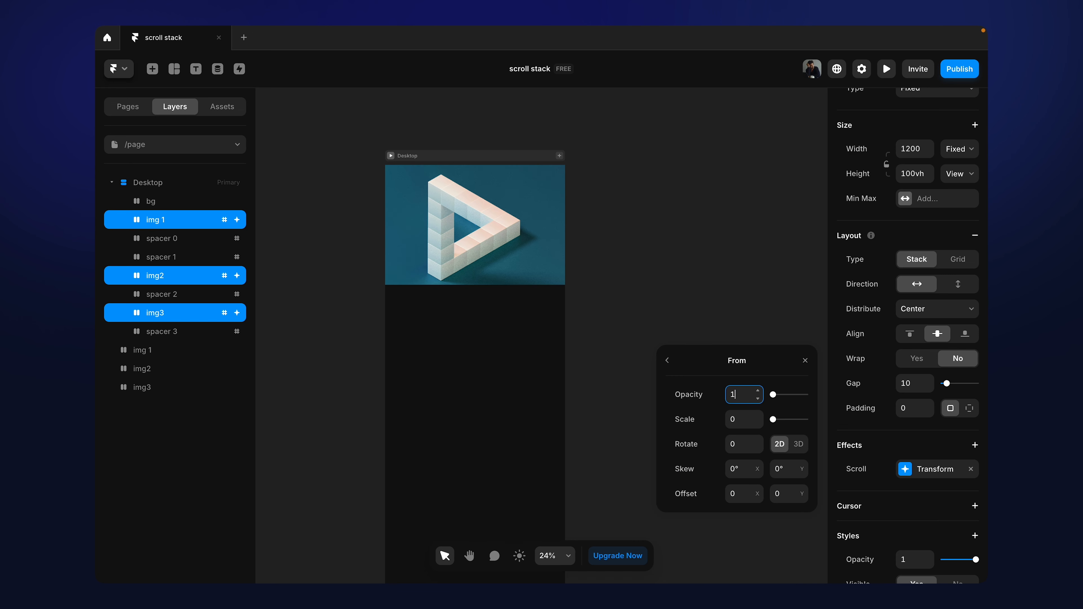
type("1")
key("Return")
left_click(666, 261)
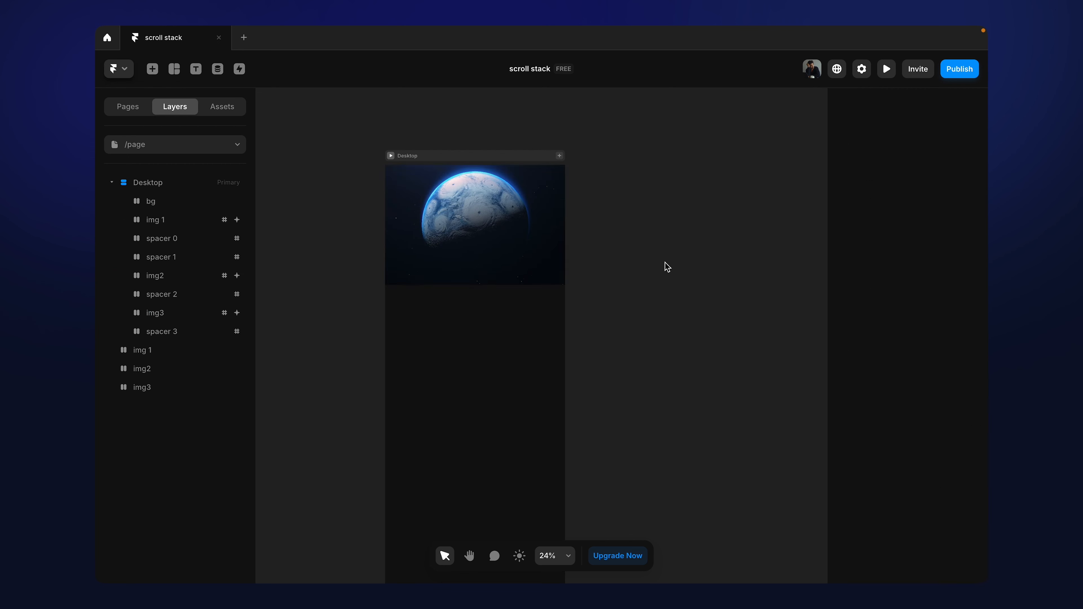
Step: Preview the Desktop page, scroll through all the scaling images and back to the start, and return to the canvas
left_click(392, 156)
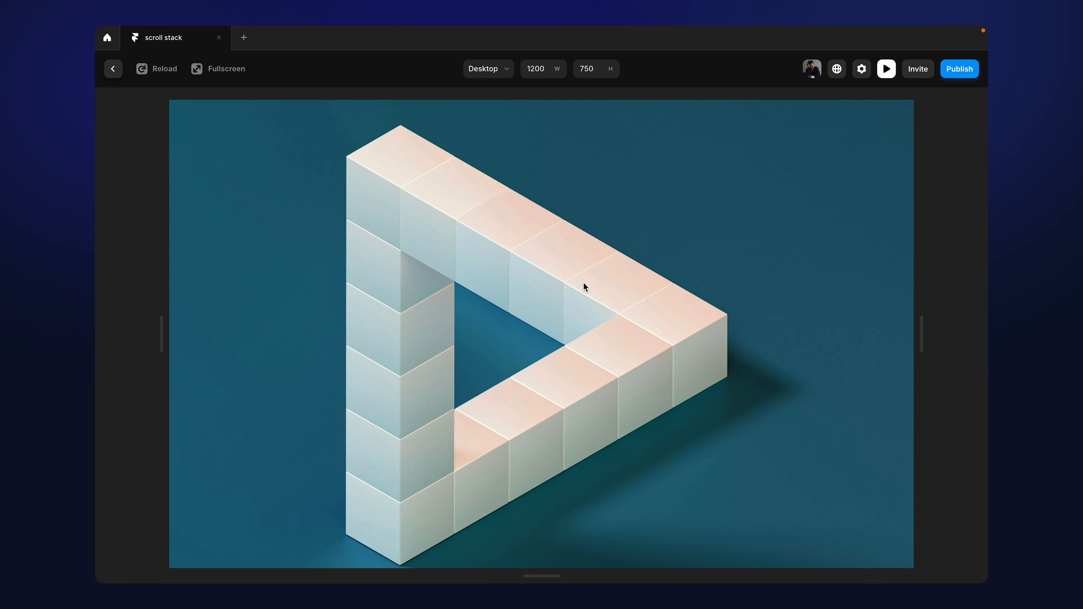
scroll(584, 283, "down", 3)
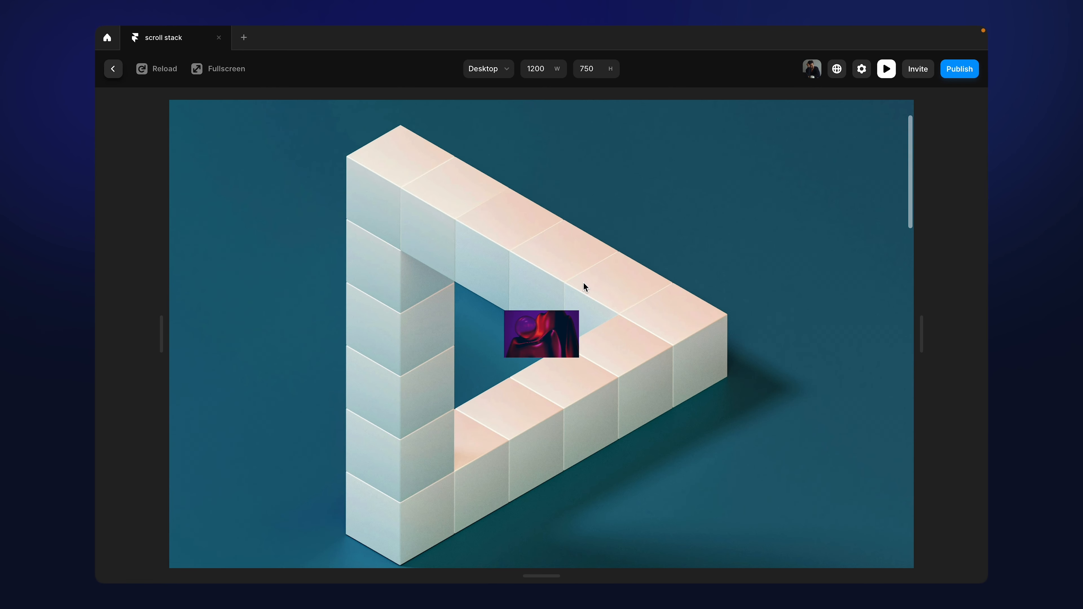
scroll(585, 283, "up", 3)
scroll(584, 283, "down", 4)
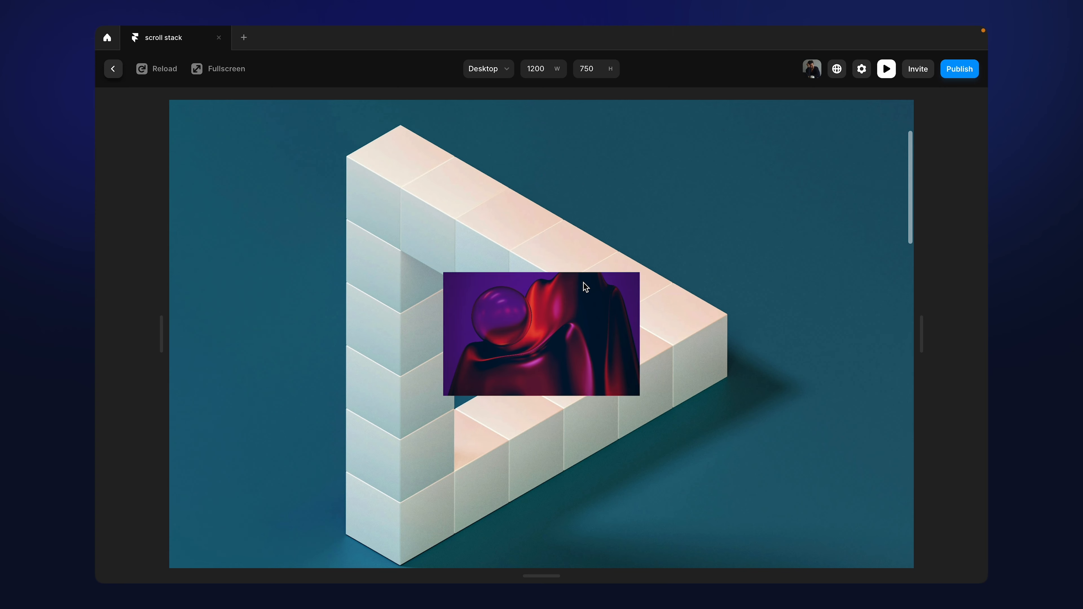
scroll(585, 286, "down", 2)
scroll(586, 287, "up", 3)
scroll(586, 286, "down", 3)
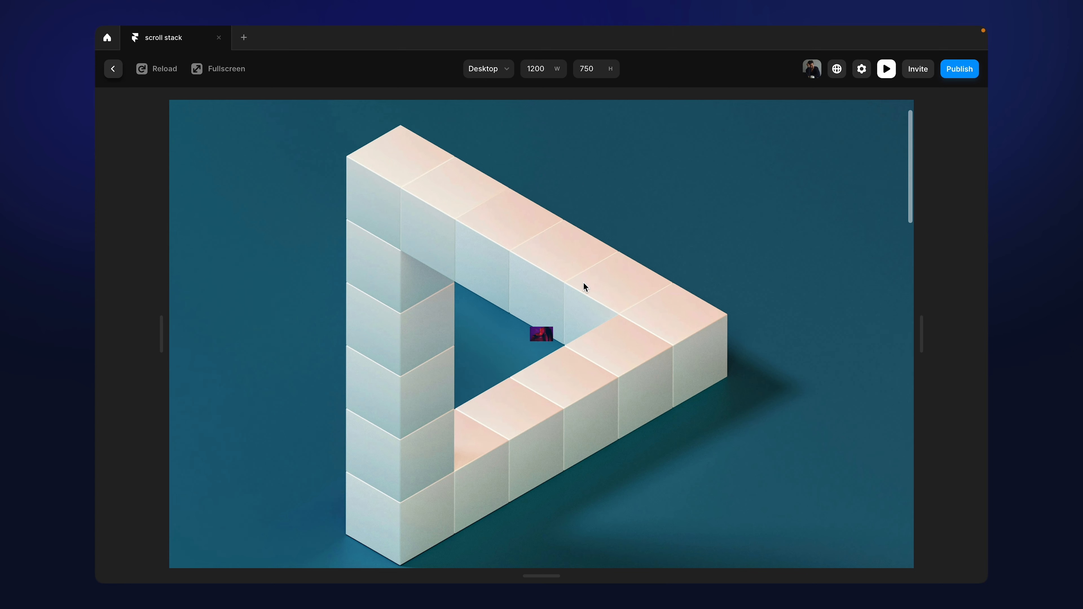
scroll(586, 287, "down", 5)
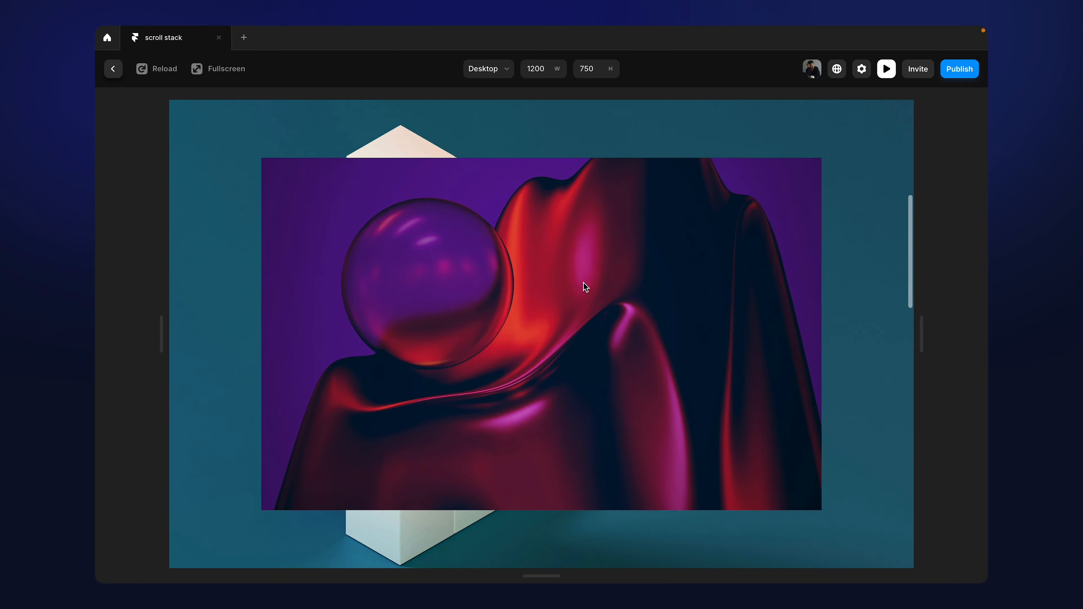
scroll(585, 286, "down", 5)
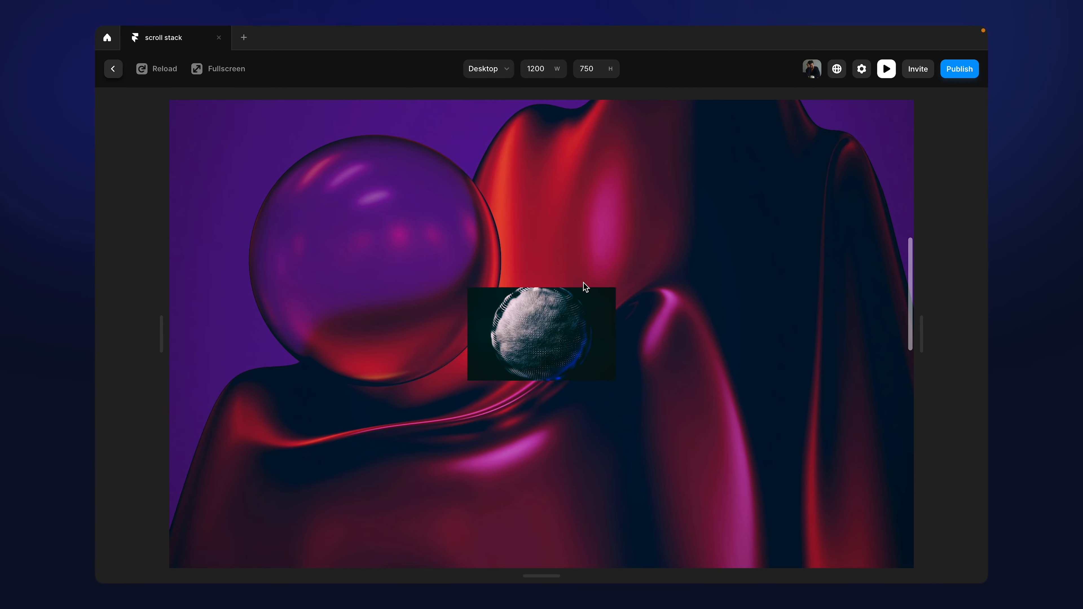
scroll(586, 286, "down", 5)
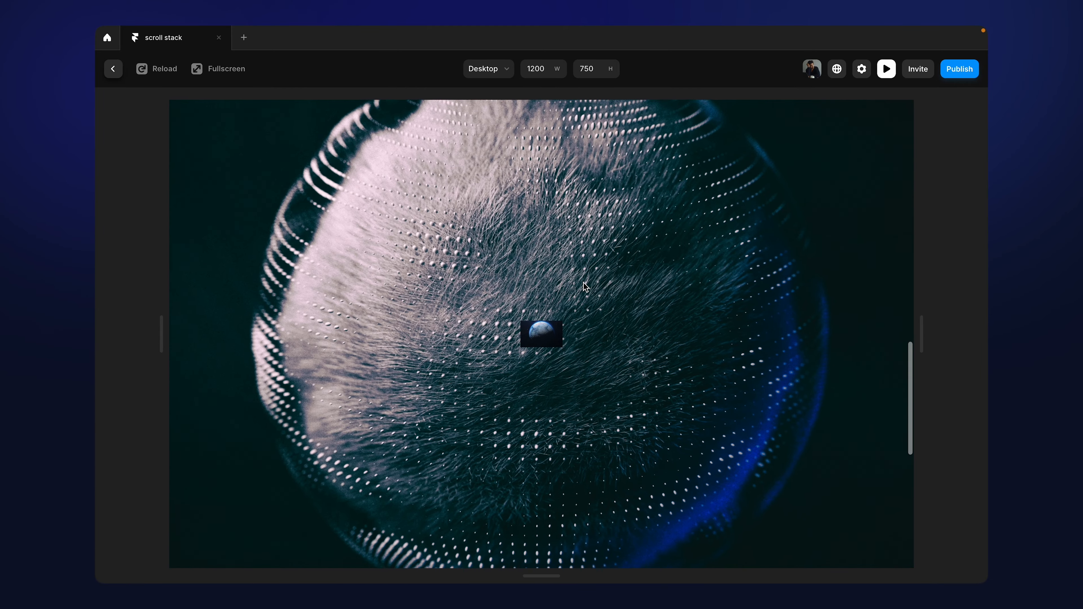
scroll(583, 283, "down", 5)
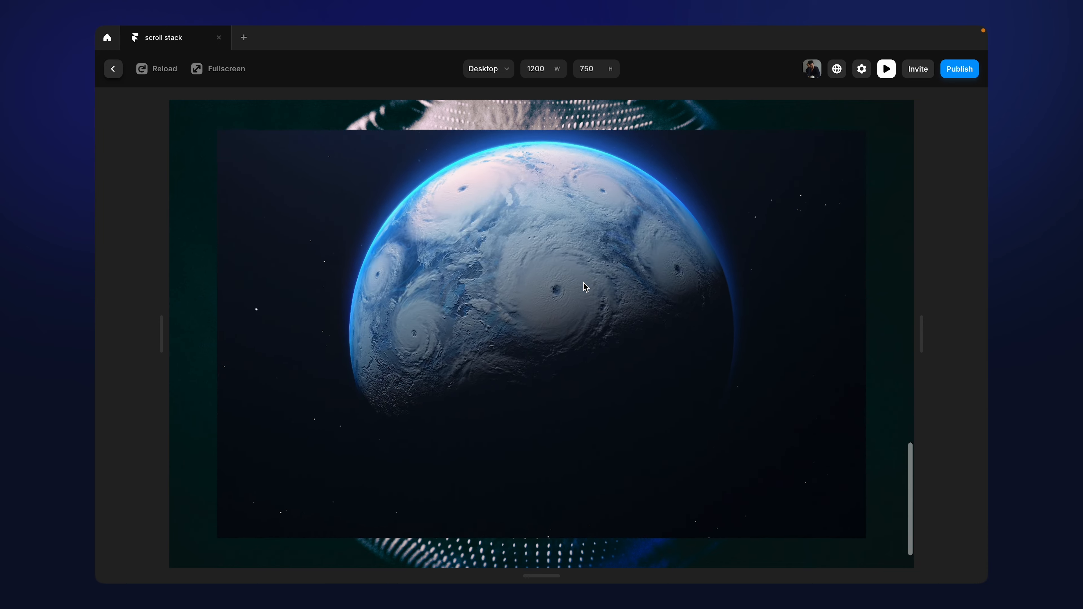
scroll(584, 282, "up", 5)
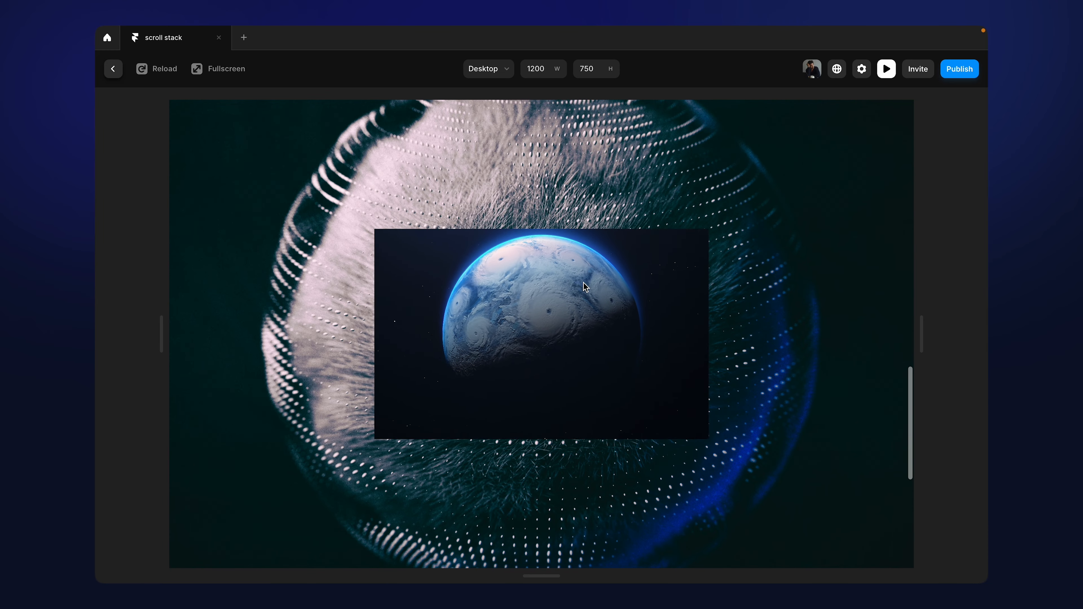
scroll(584, 286, "up", 5)
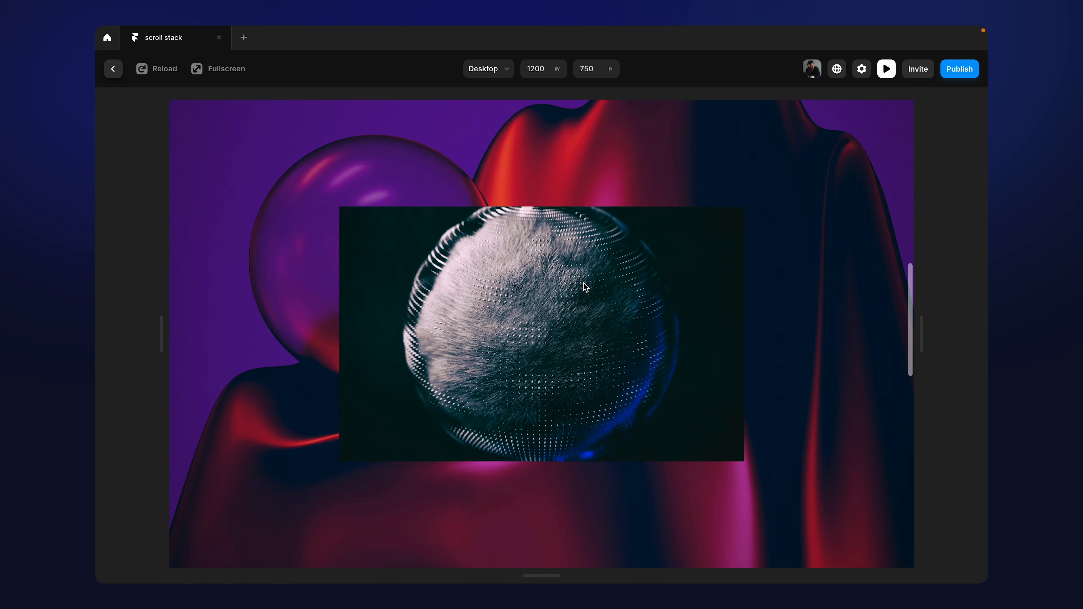
scroll(585, 287, "up", 5)
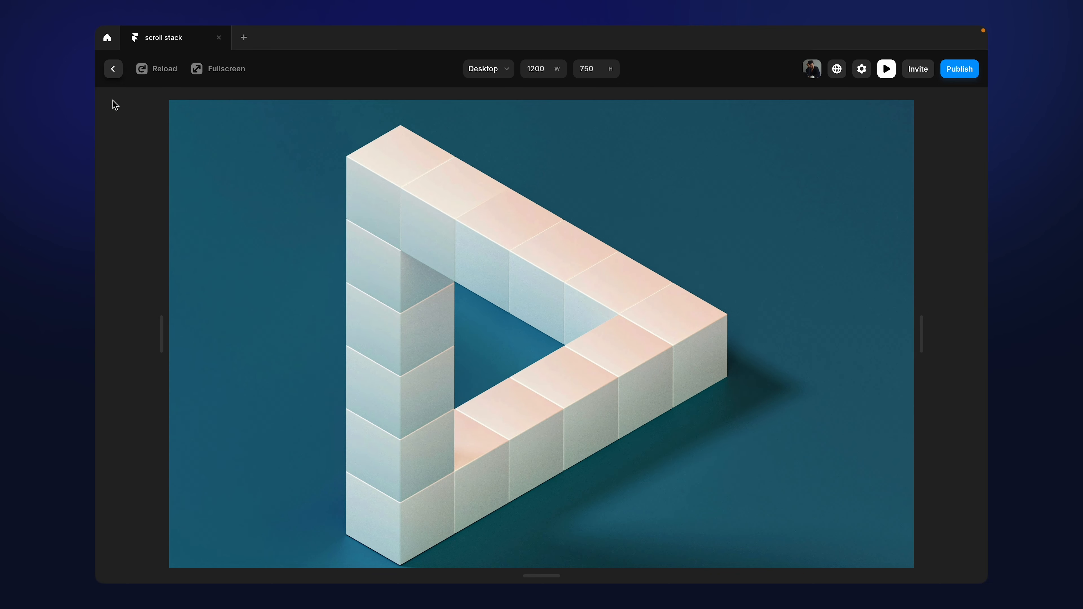
left_click(113, 69)
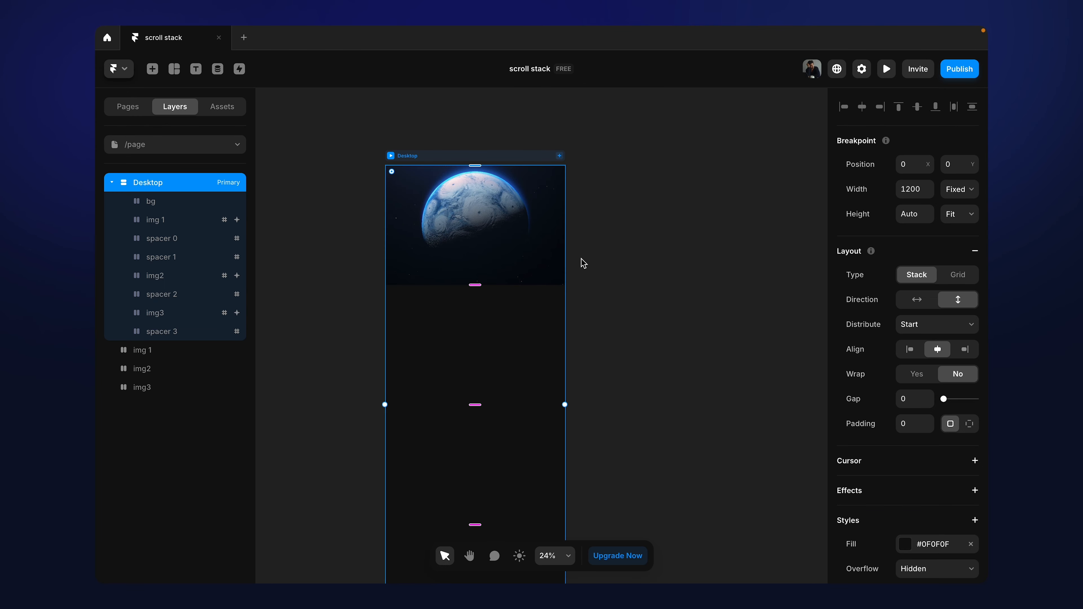